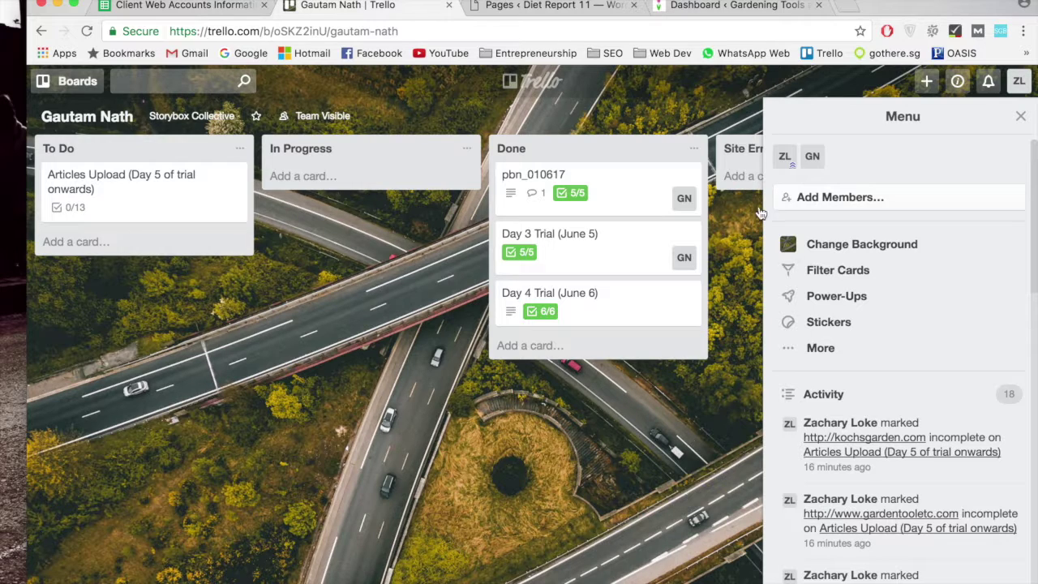
left_click(1020, 118)
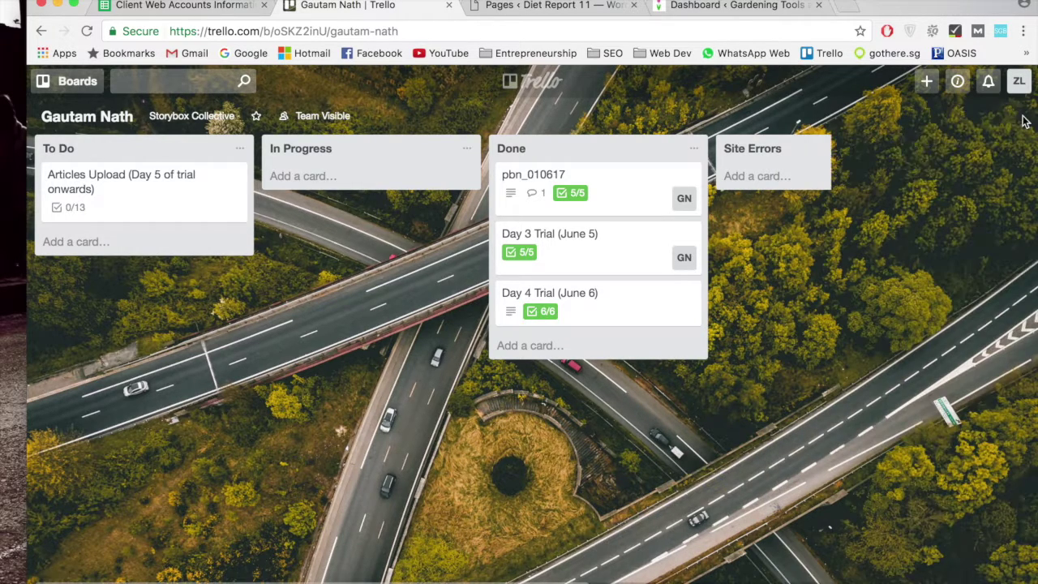
left_click(1010, 122)
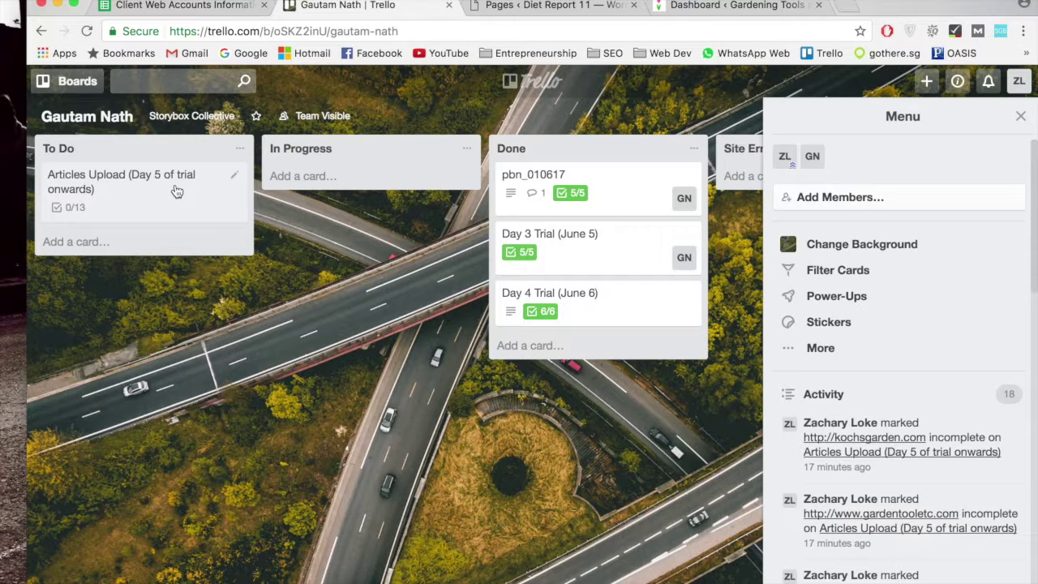
double_click(359, 239)
left_click(364, 217)
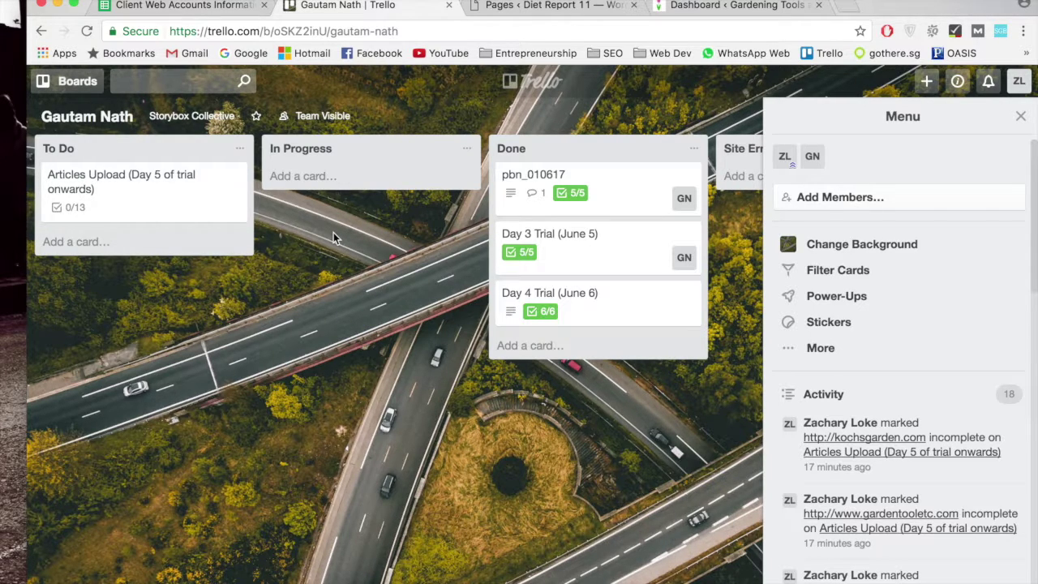
- Open the "Articles Upload (Day 5 of trial onwards)" card in the To Do list and review its "Sites to Upload Articles" checklist
left_click(175, 193)
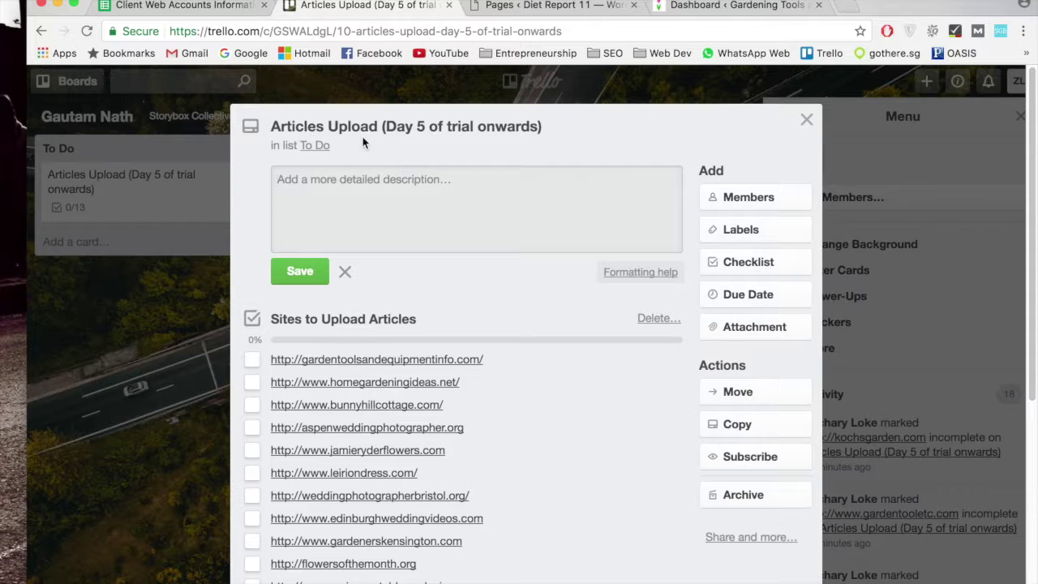
scroll(526, 396, "down", 1)
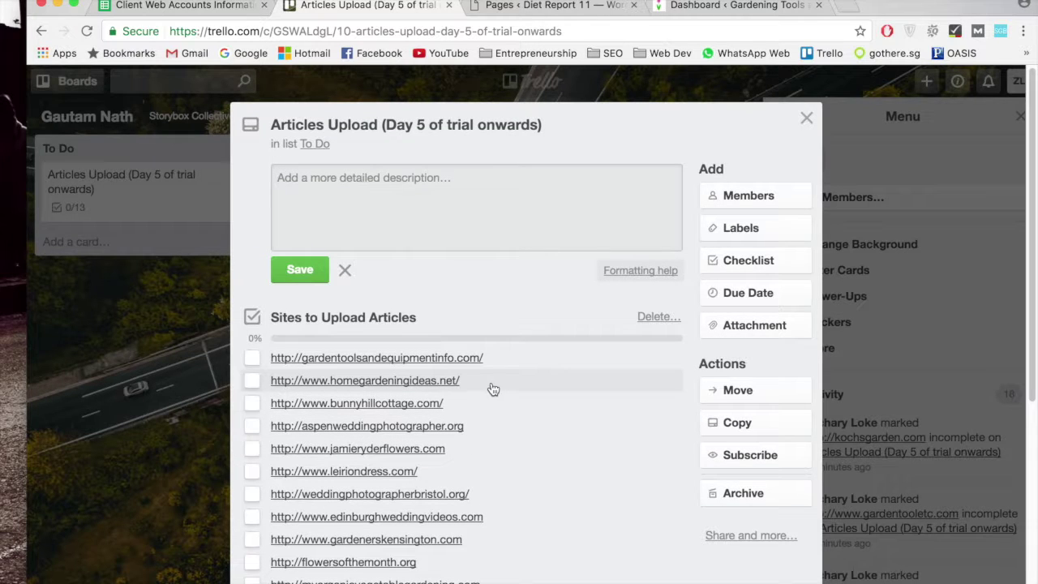
scroll(525, 412, "up", 1)
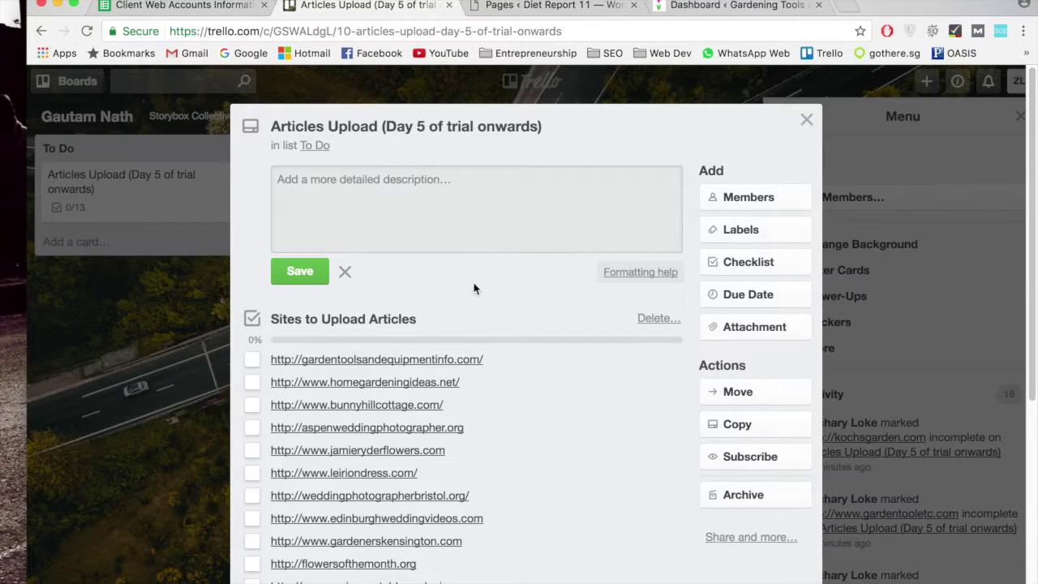
- Switch to the Diet Report 11 WordPress site, enter its admin dashboard and open the MainWP overview
left_click(520, 8)
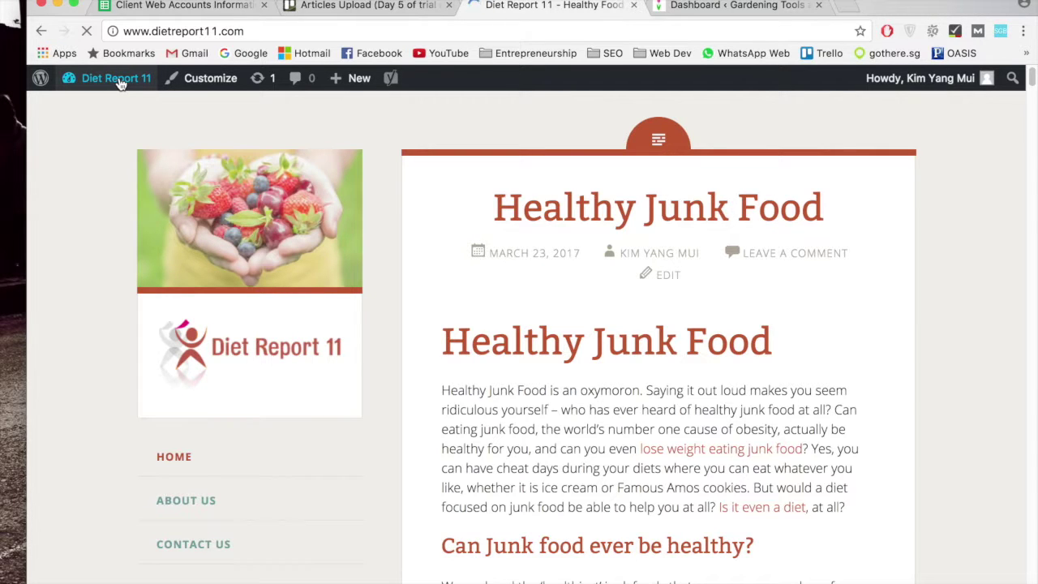
mouse_move(118, 83)
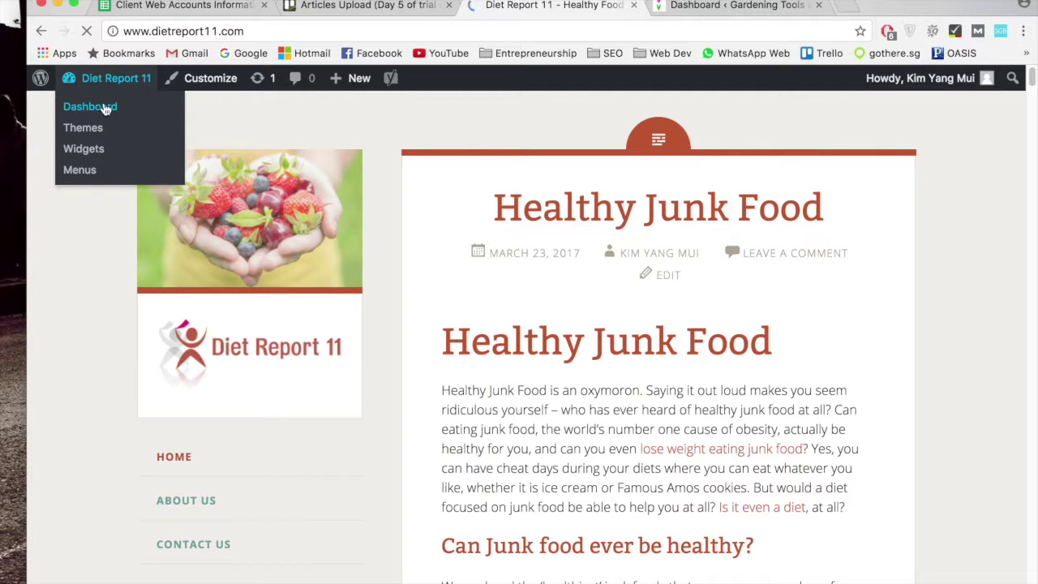
left_click(103, 111)
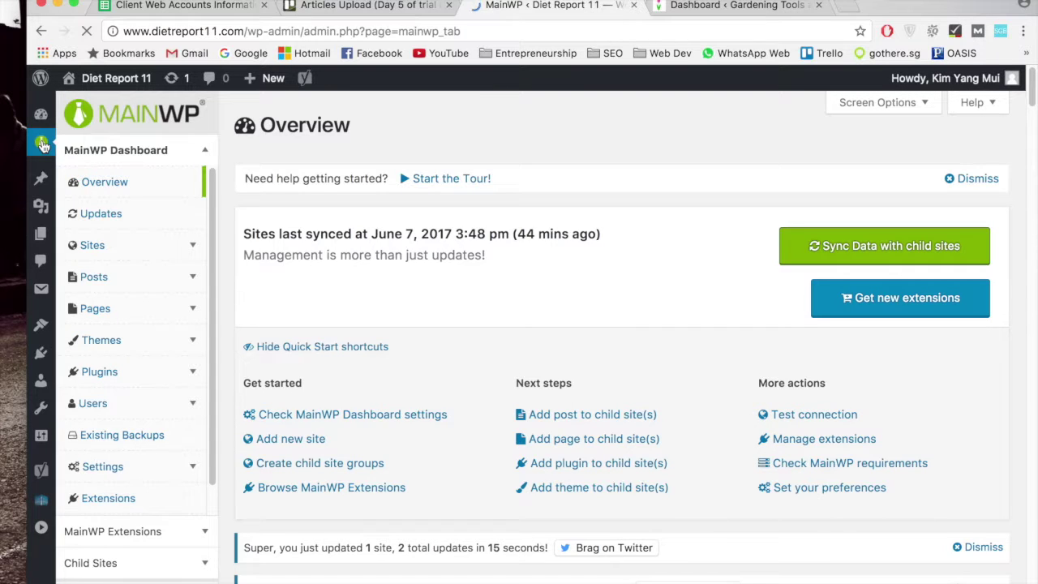
mouse_move(43, 145)
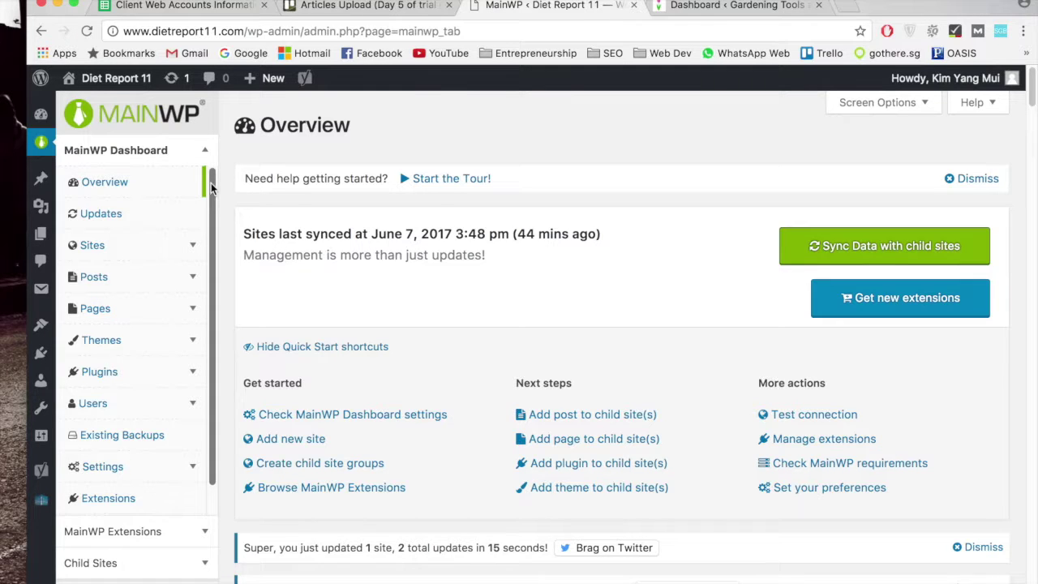
- Open the MainWP page for managing posts across the child sites
scroll(215, 203, "down", 2)
scroll(214, 211, "up", 2)
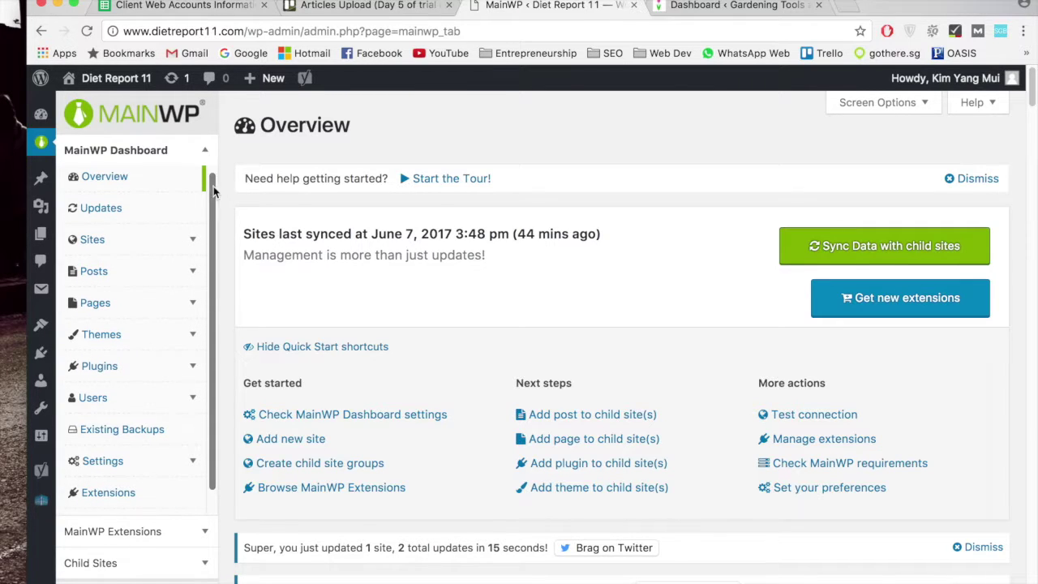
left_click(192, 273)
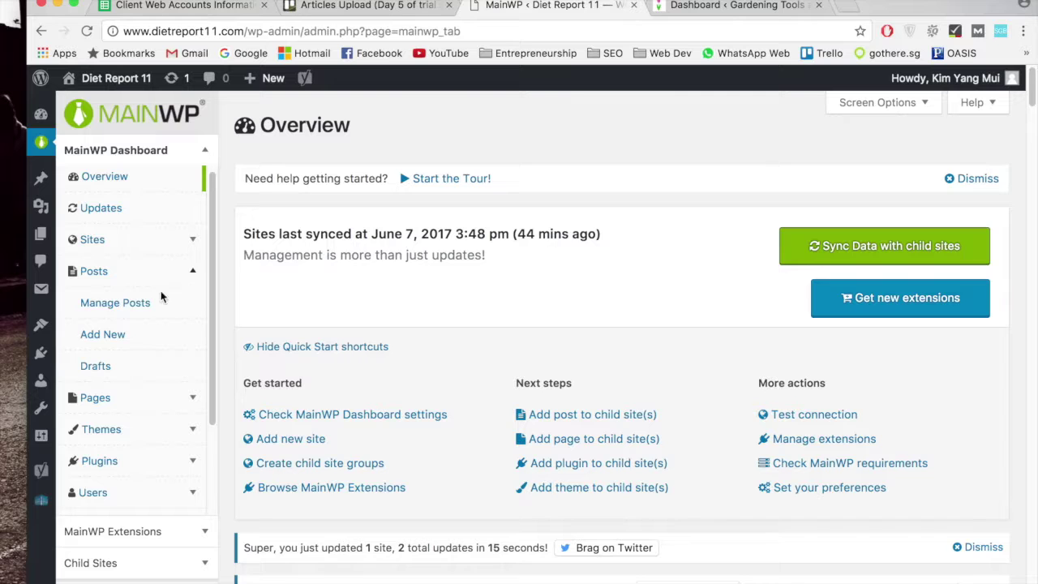
left_click(142, 305)
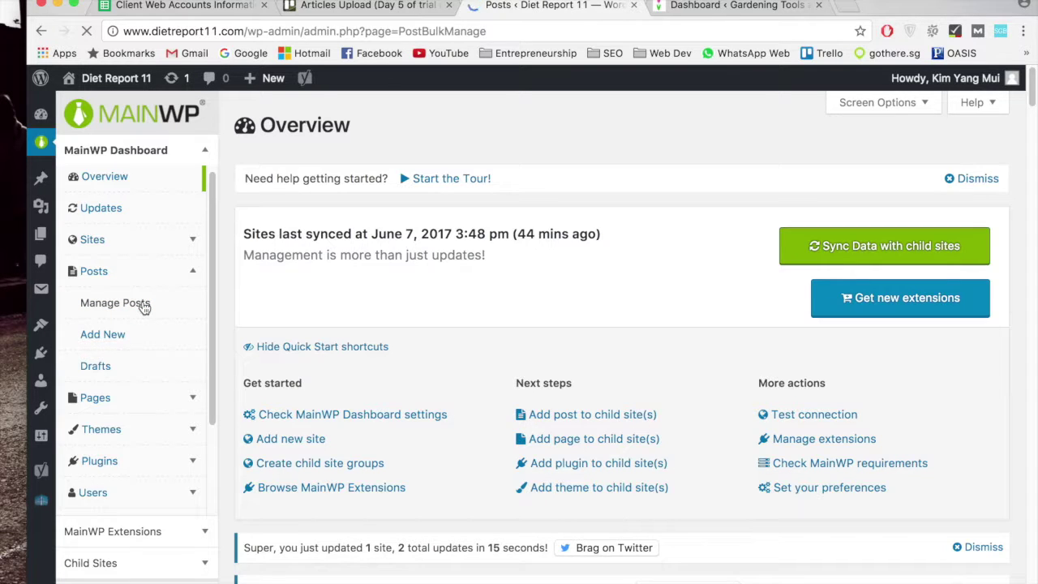
scroll(668, 169, "down", 1)
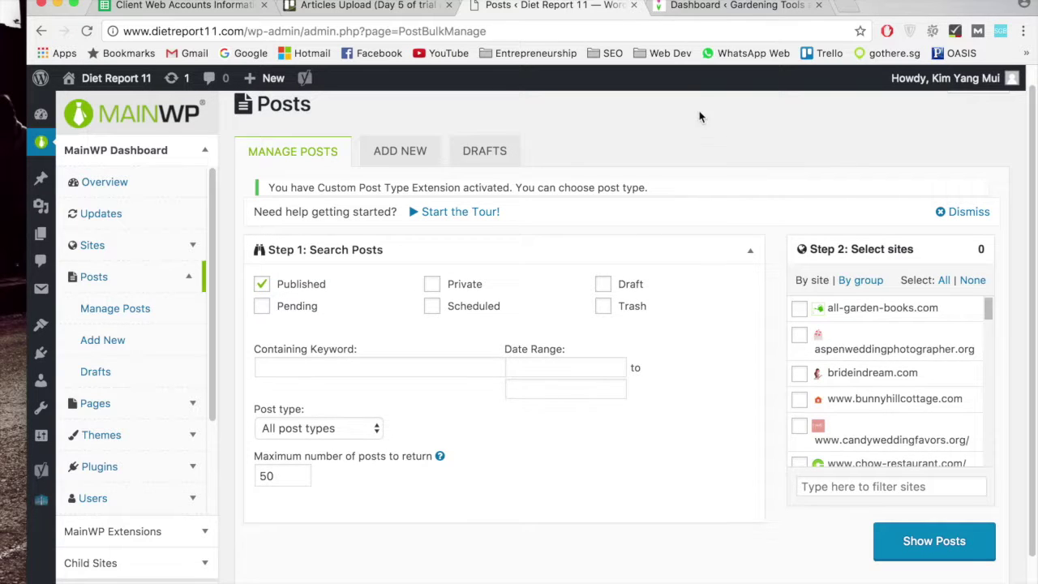
- Visit the live Gardening Tools and Equipment Info site from its WordPress dashboard and examine the posts and sidebar on its home page
left_click(736, 5)
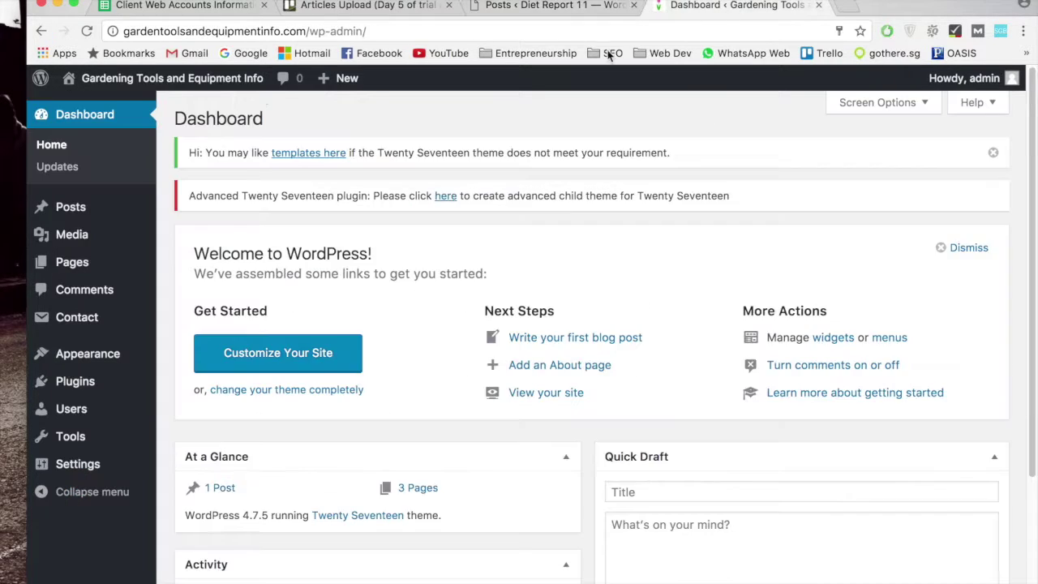
left_click(102, 106)
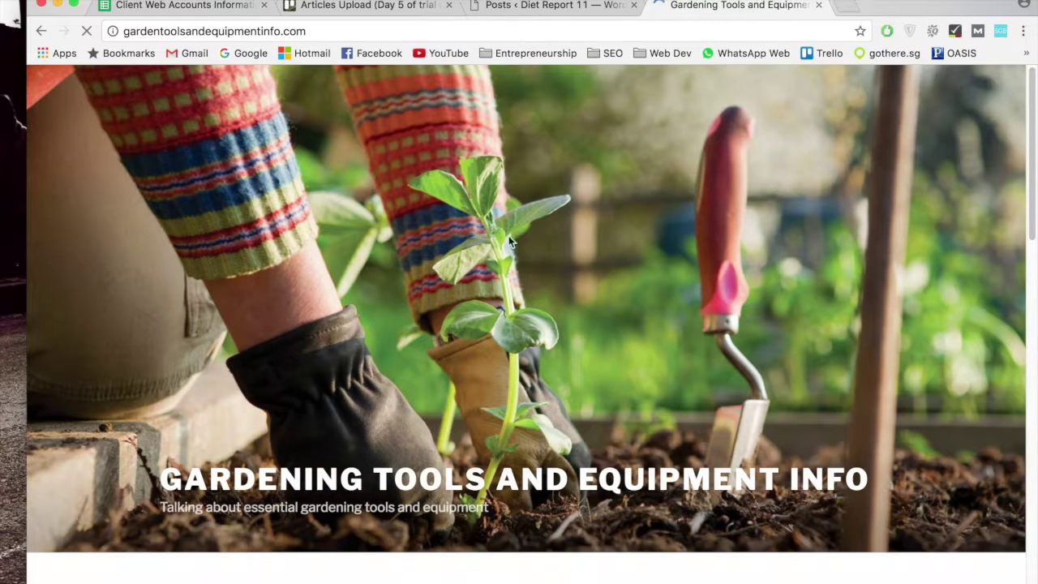
scroll(647, 321, "down", 5)
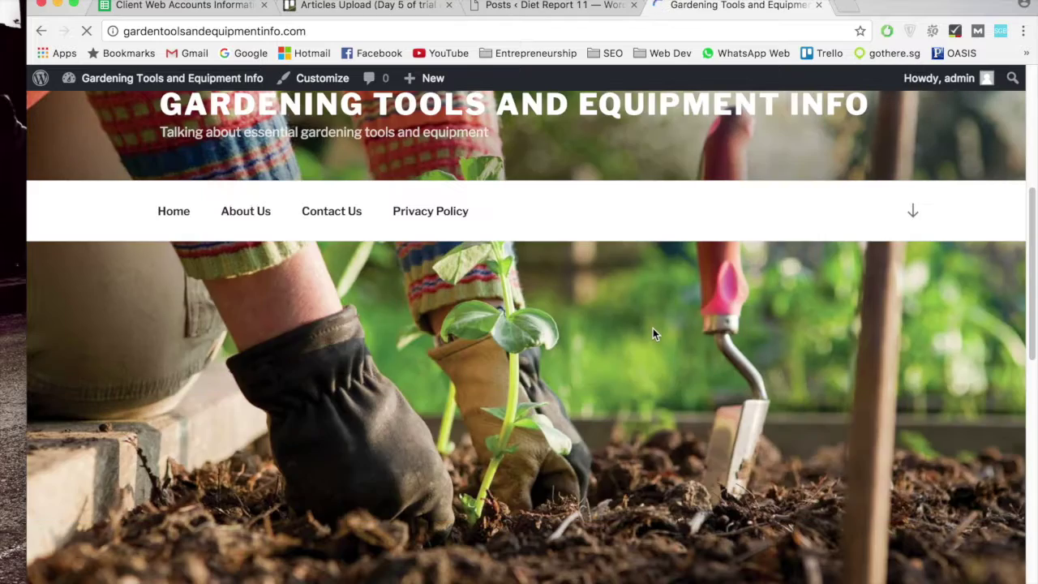
scroll(655, 328, "down", 3)
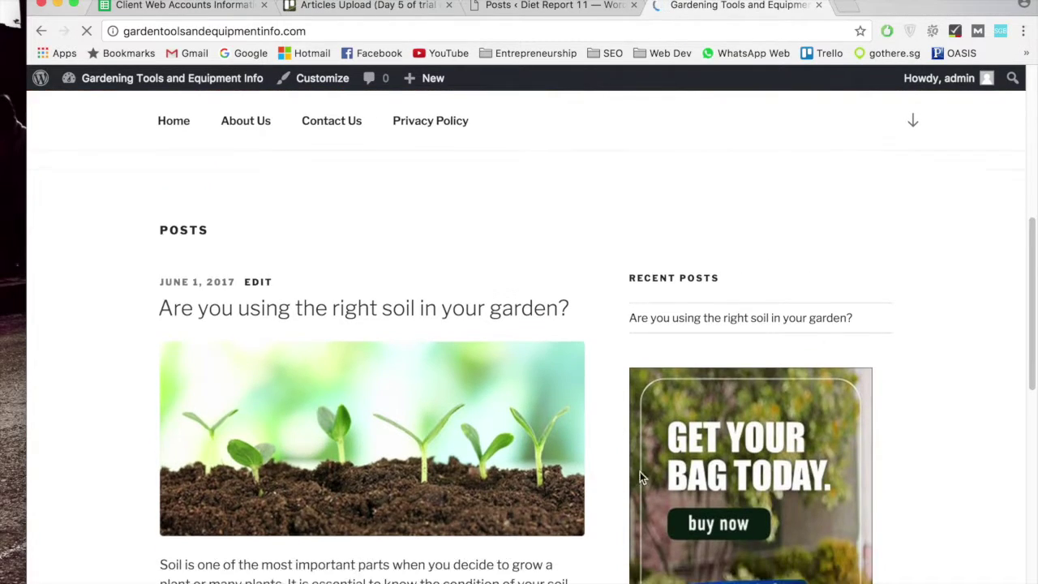
scroll(615, 315, "down", 6)
scroll(621, 325, "up", 10)
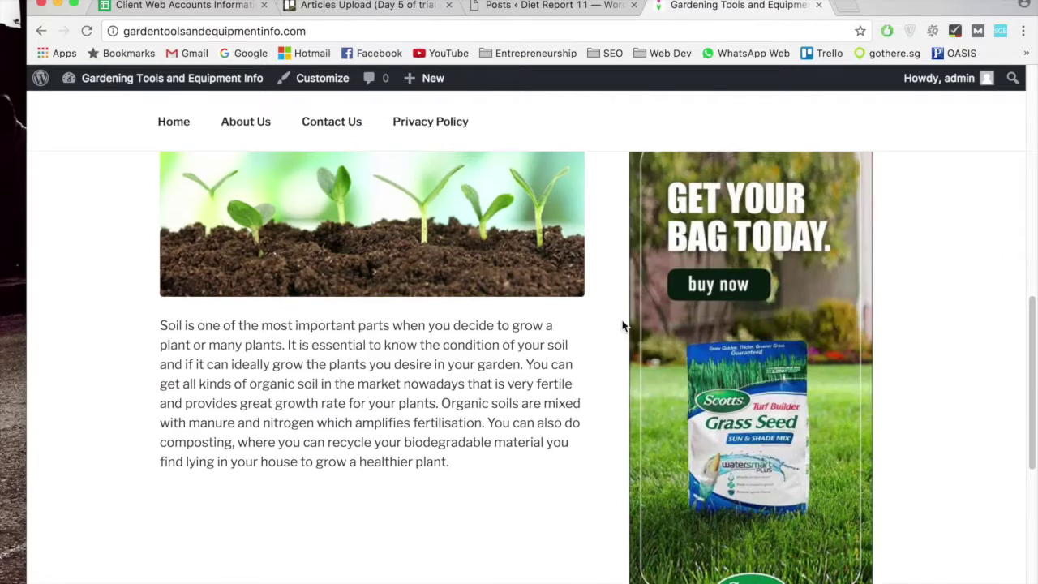
scroll(633, 350, "down", 4)
scroll(614, 317, "up", 3)
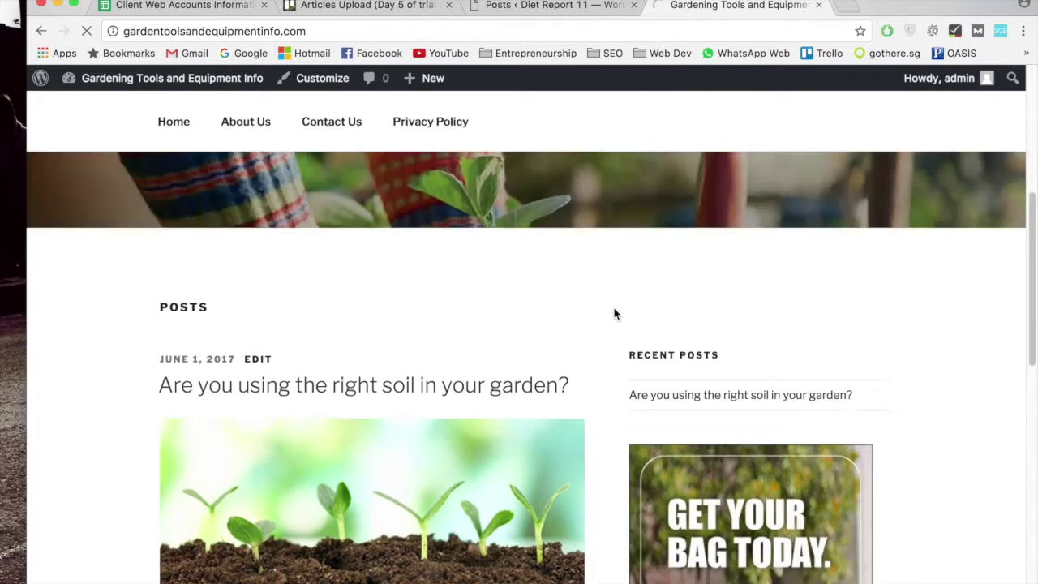
scroll(613, 317, "down", 2)
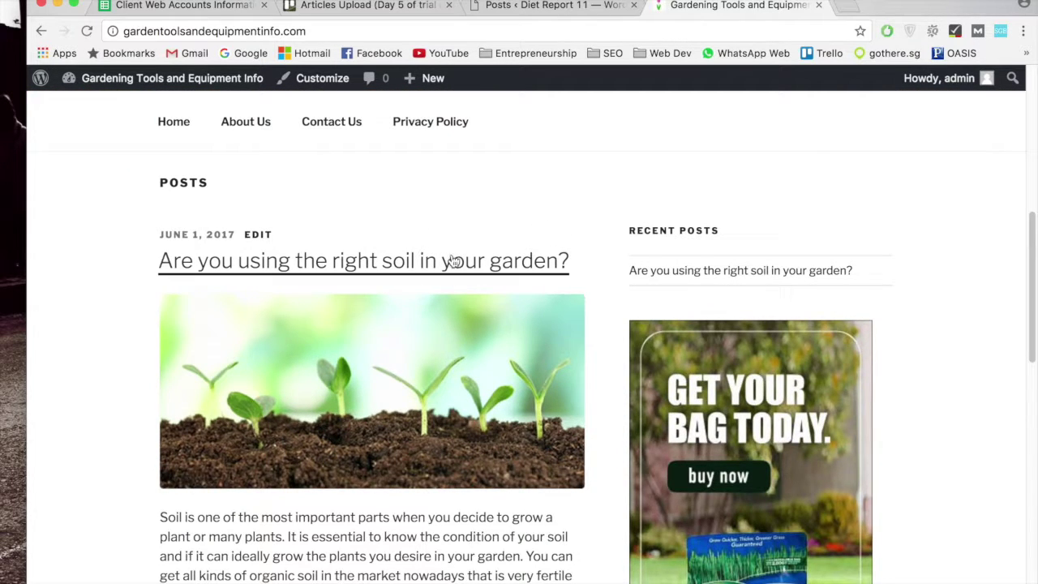
scroll(600, 340, "down", 1)
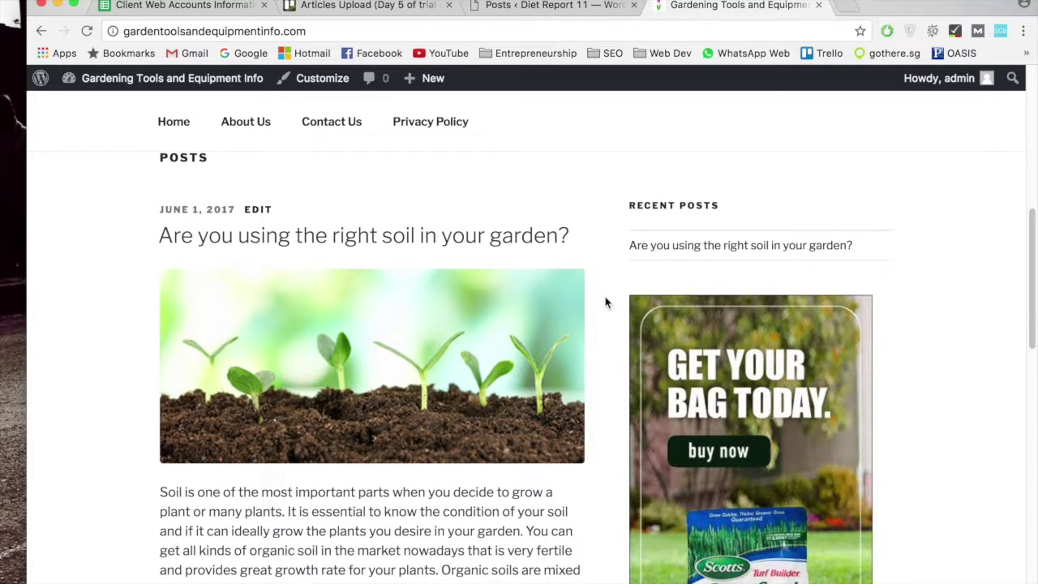
- In MainWP's post search on Diet Report 11, select only the gardentoolsandequipmentinfo child site and list its published posts
left_click(555, 10)
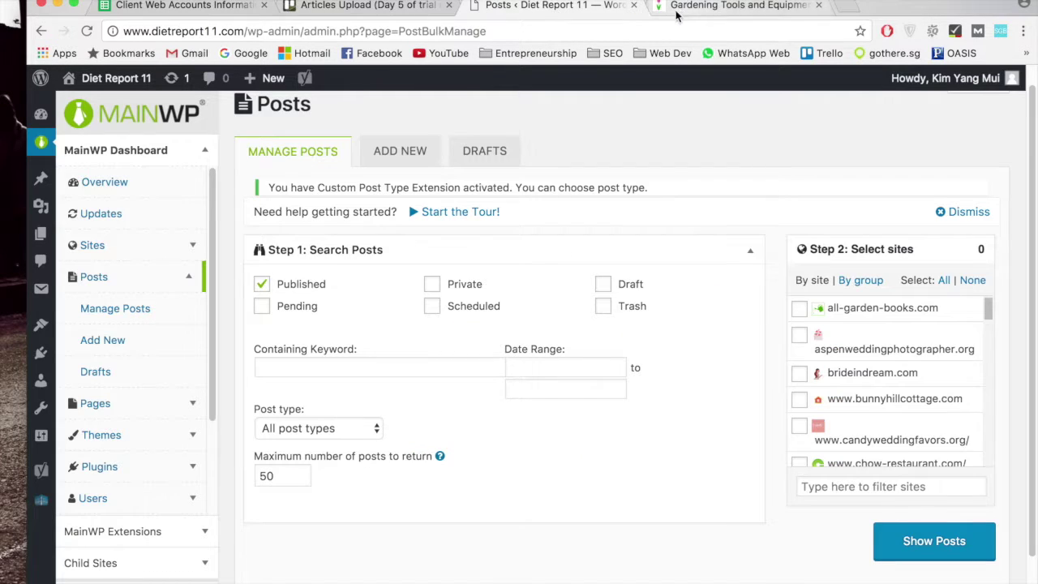
scroll(912, 409, "down", 1)
scroll(912, 409, "down", 2)
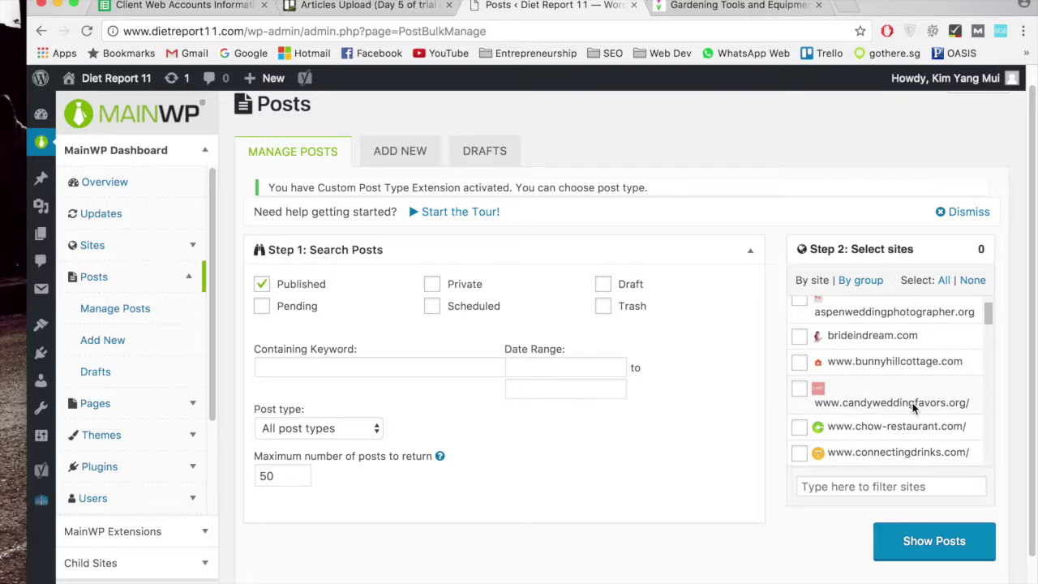
scroll(914, 407, "up", 3)
scroll(916, 406, "down", 4)
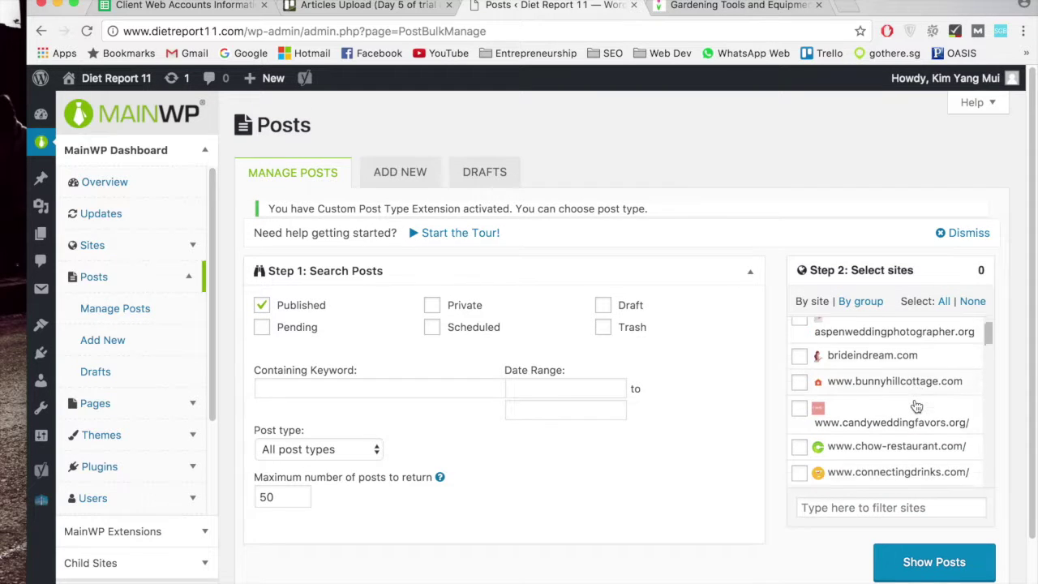
scroll(914, 406, "down", 4)
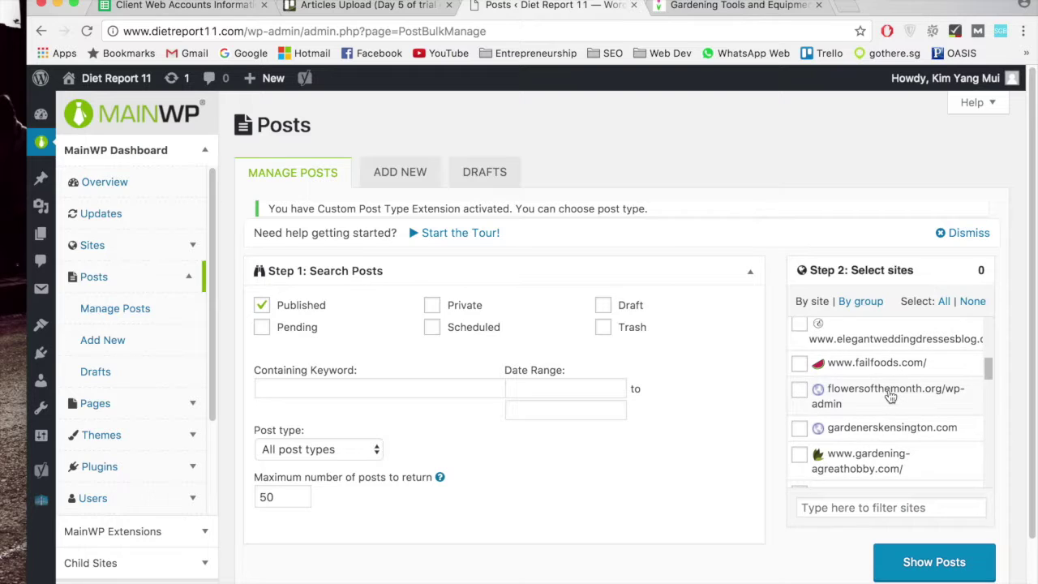
scroll(899, 429, "down", 2)
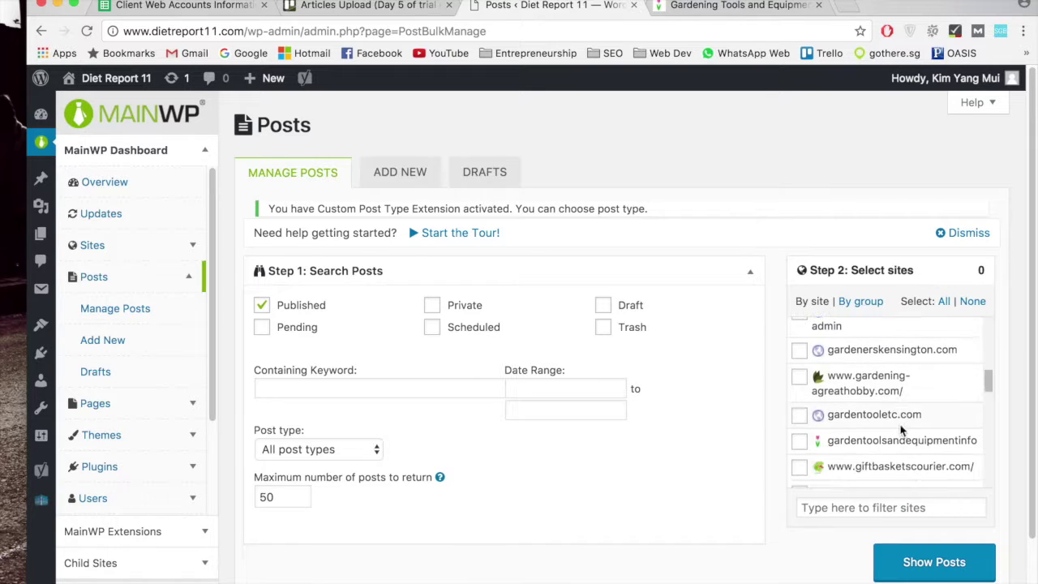
left_click(799, 440)
scroll(769, 484, "down", 2)
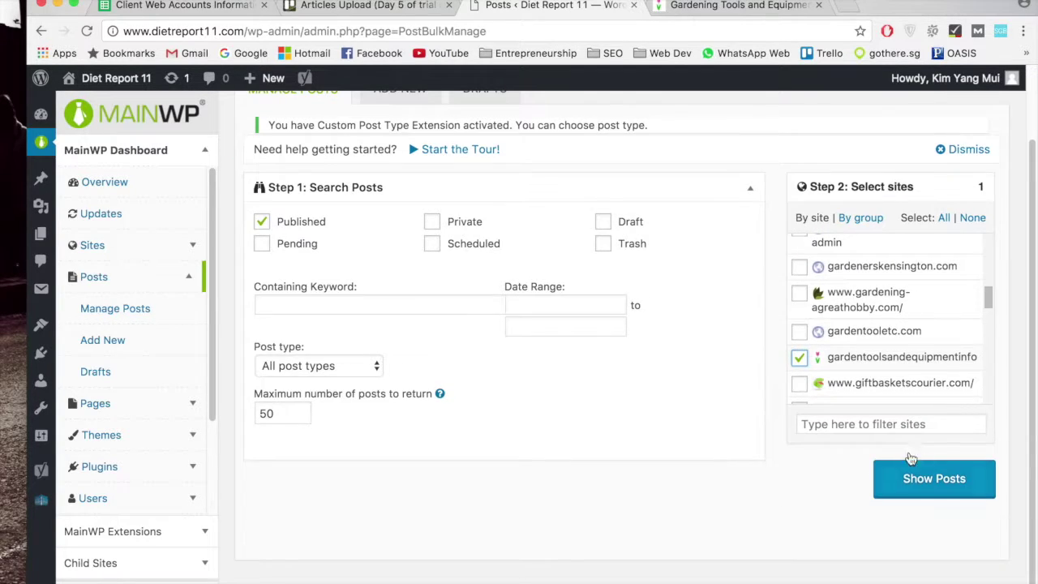
left_click(945, 477)
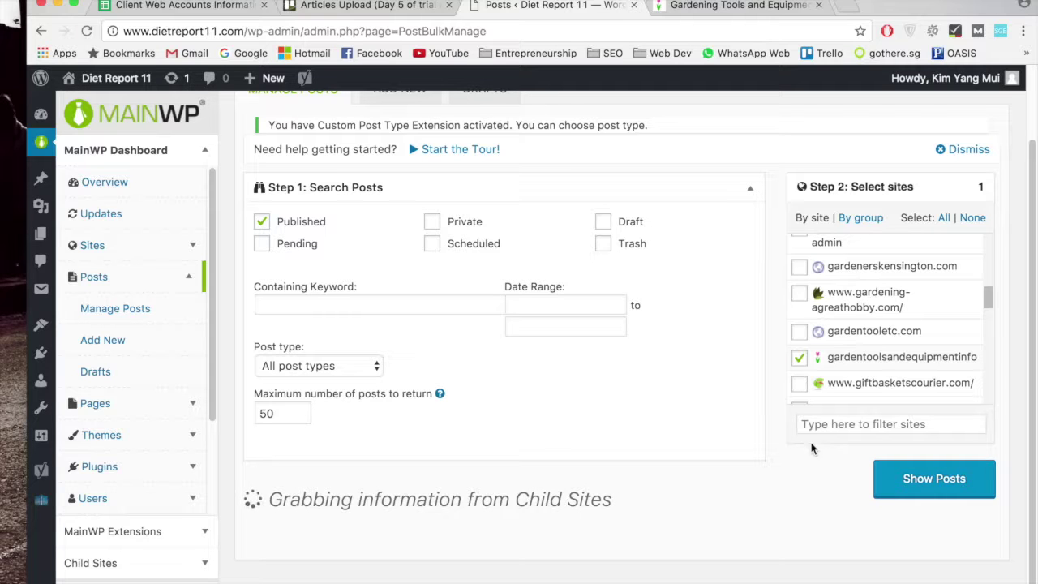
- Examine the titles, post types, dates and status of the listed gardentoolsandequipmentinfo.com entries
scroll(770, 415, "down", 6)
scroll(770, 415, "down", 6)
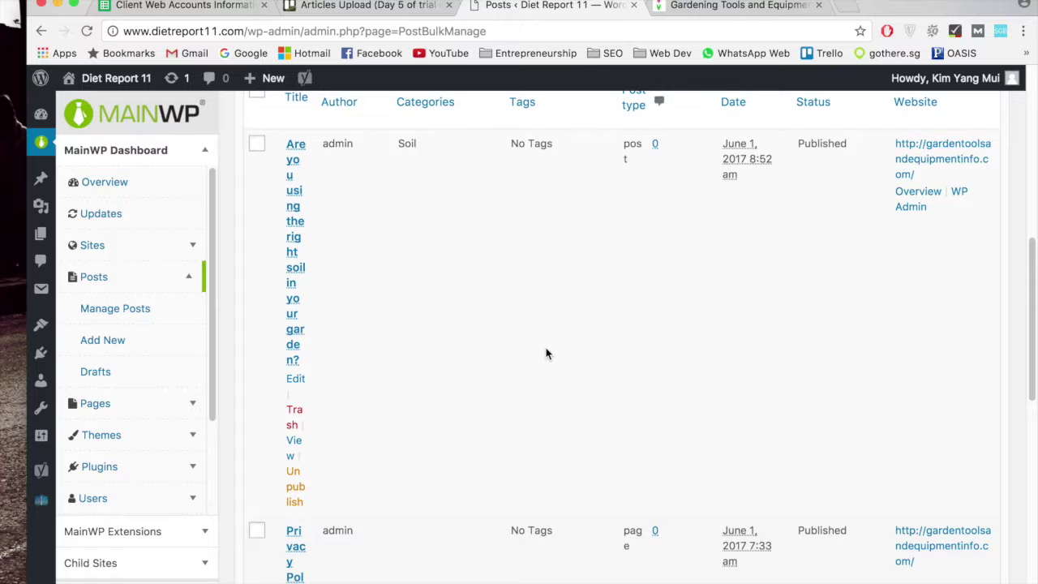
scroll(546, 353, "down", 3)
scroll(545, 356, "up", 8)
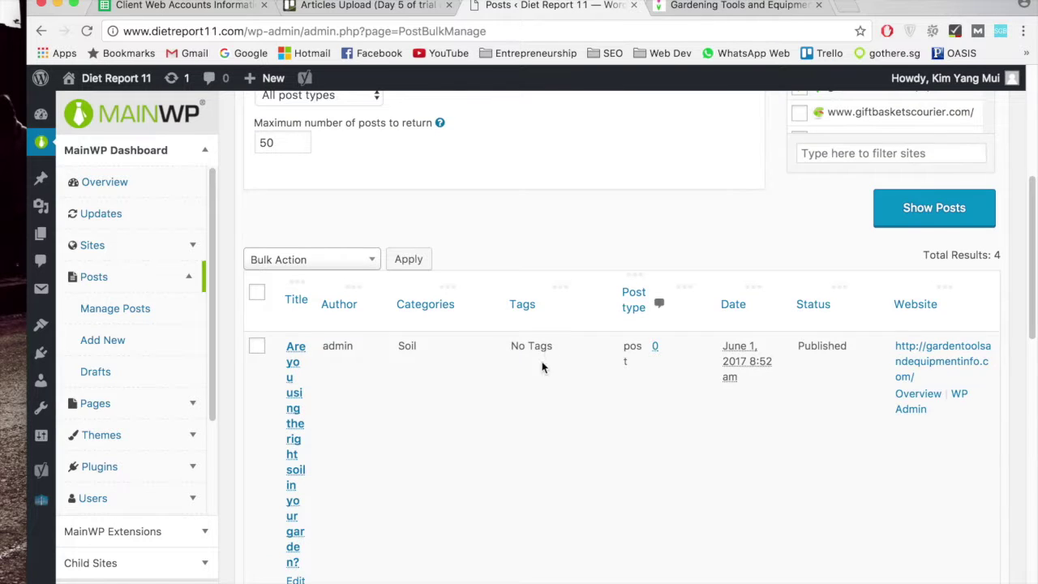
scroll(547, 418, "down", 12)
scroll(551, 414, "up", 12)
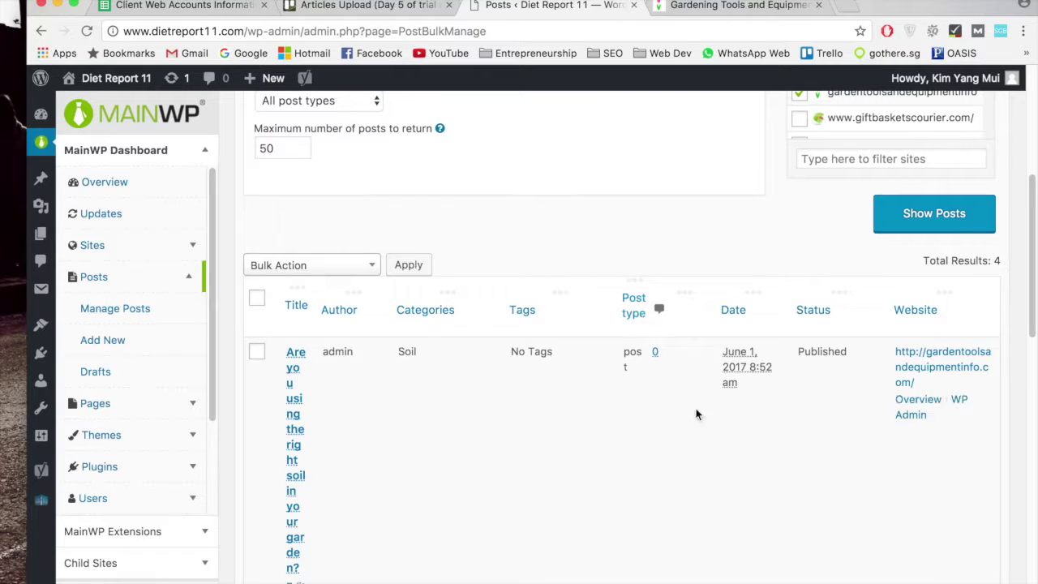
scroll(641, 412, "down", 10)
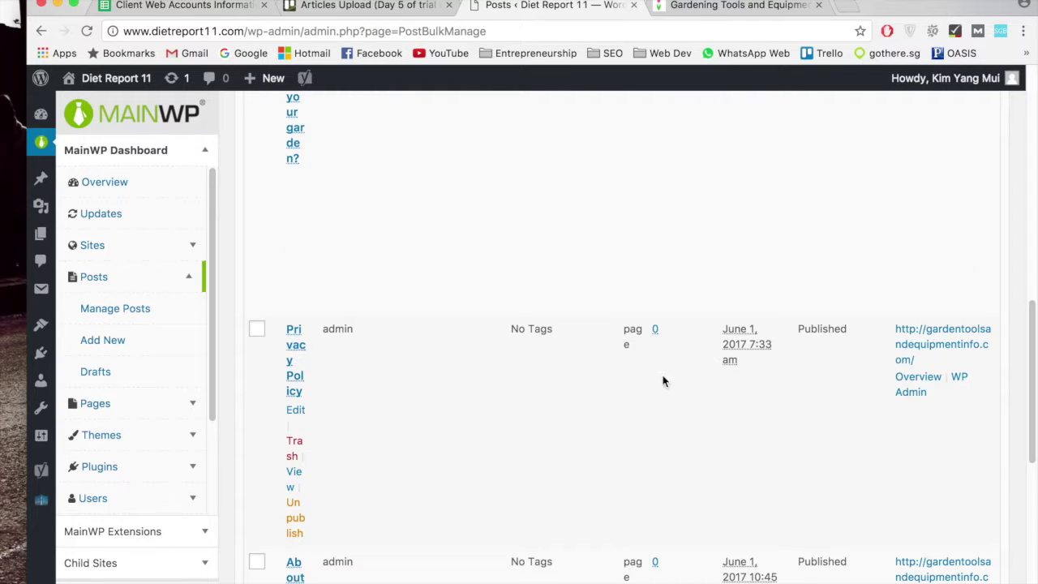
scroll(636, 405, "down", 3)
scroll(637, 373, "up", 1)
scroll(568, 454, "down", 5)
scroll(510, 433, "up", 4)
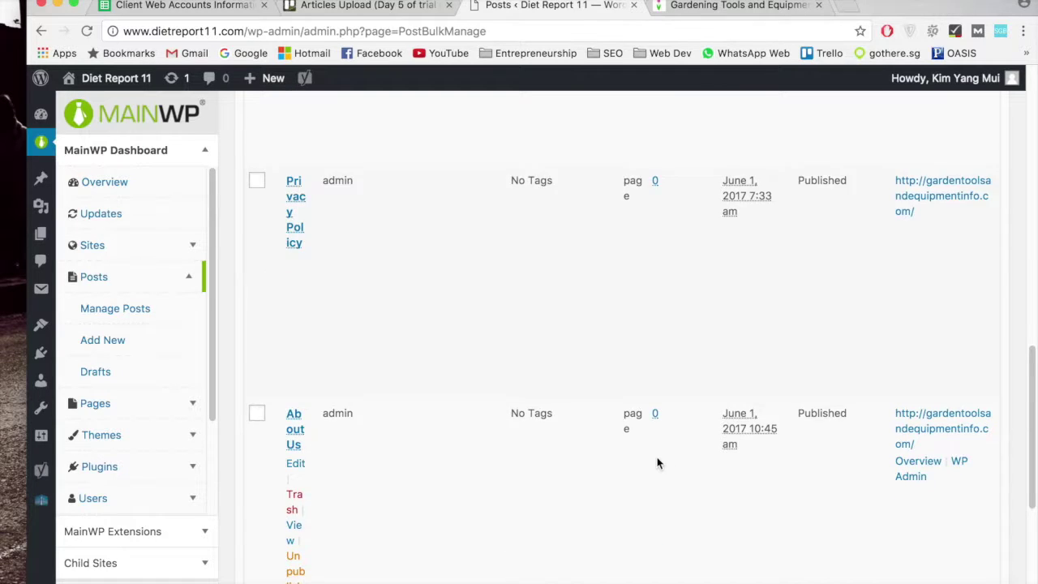
scroll(657, 463, "up", 12)
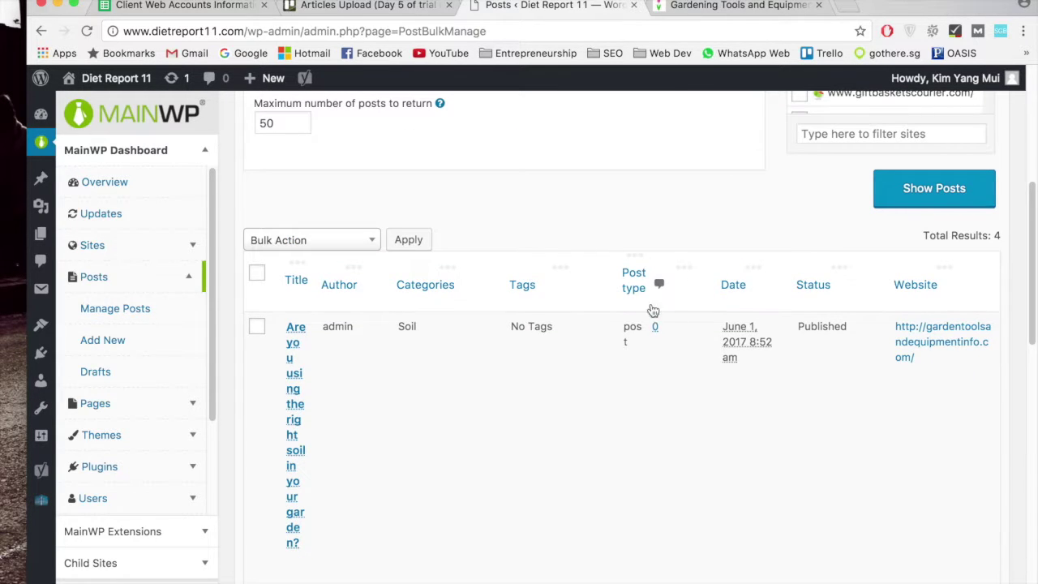
- Compare the entries listed in MainWP with the posts and pages shown on the live Gardening Tools and Equipment Info site
scroll(676, 386, "down", 7)
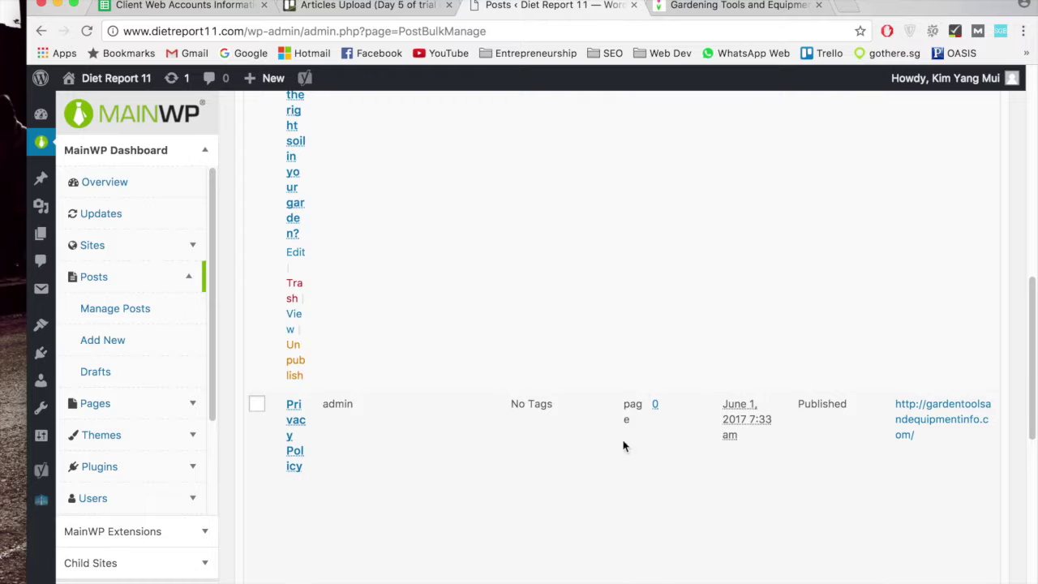
left_click(734, 6)
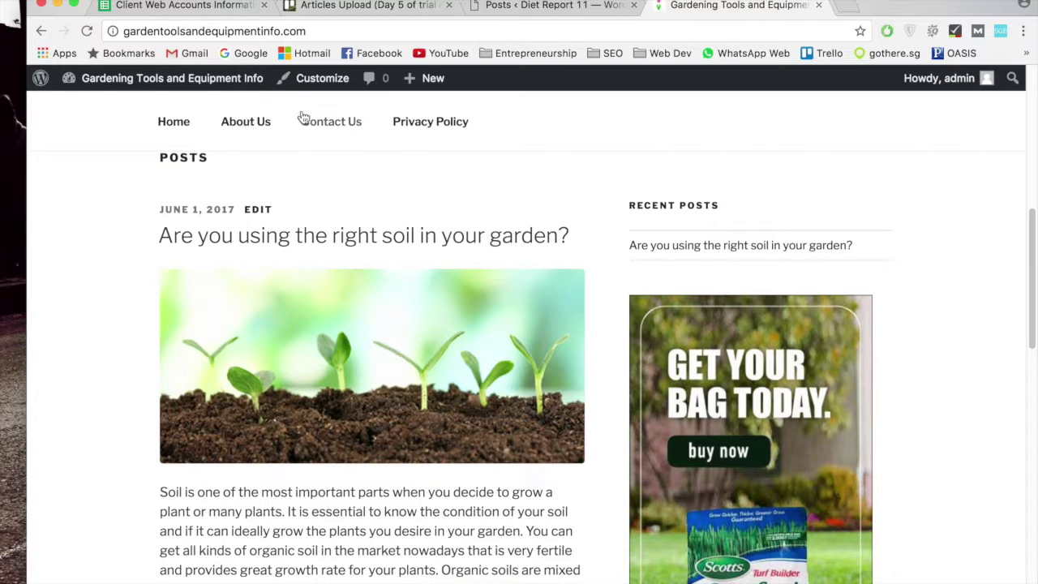
left_click(547, 6)
scroll(606, 310, "up", 7)
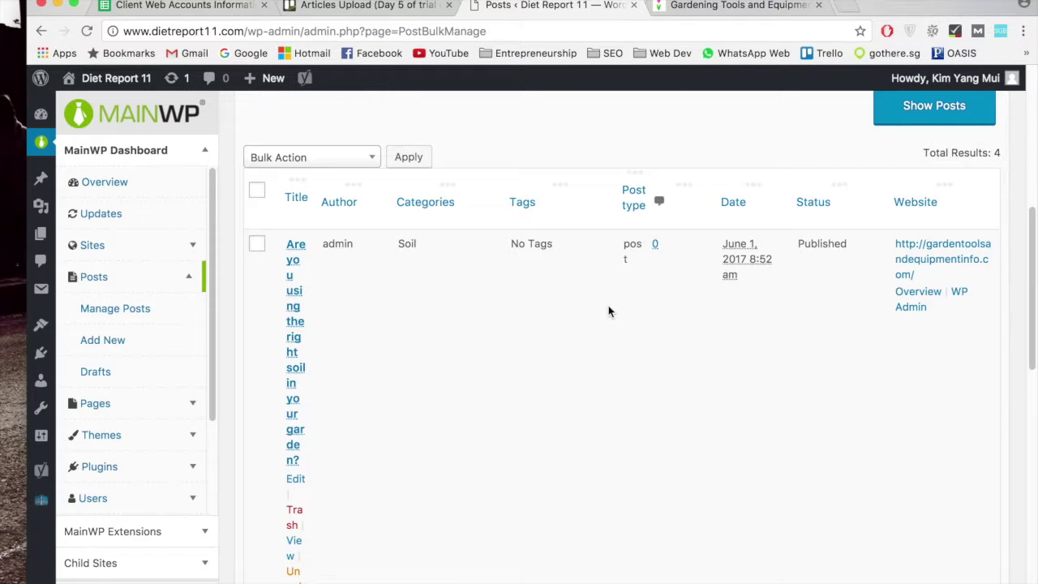
- Move the published post "Are you using the right soil in your garden?" to the trash with the Move to Trash bulk action
left_click(256, 246)
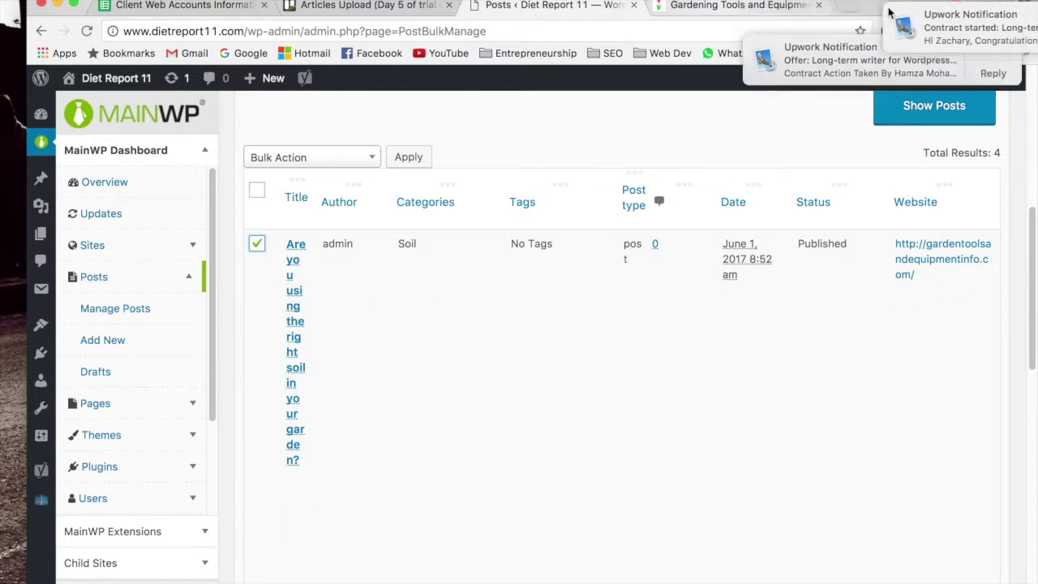
left_click(983, 22)
left_click(984, 23)
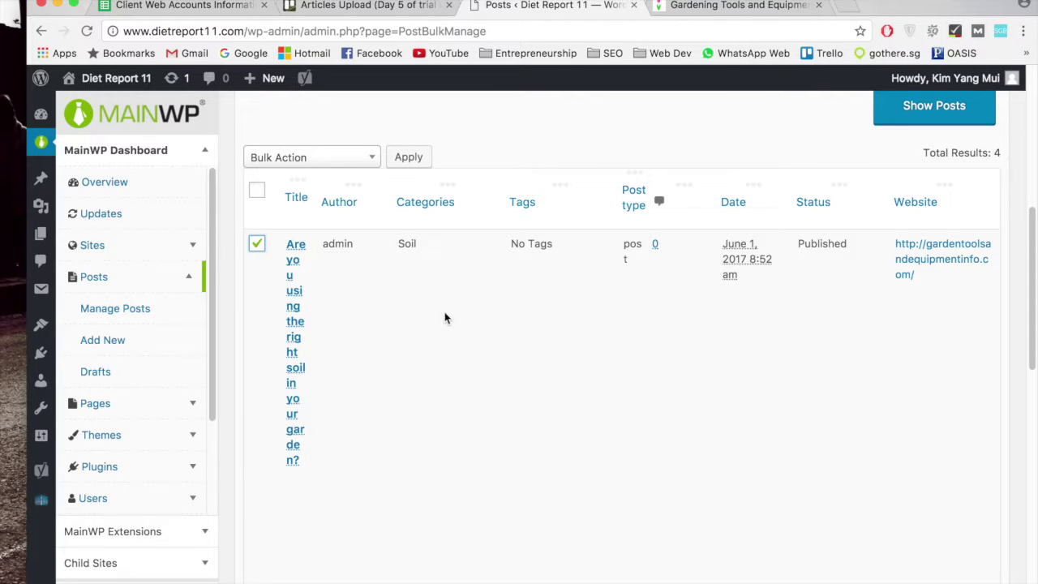
mouse_move(397, 276)
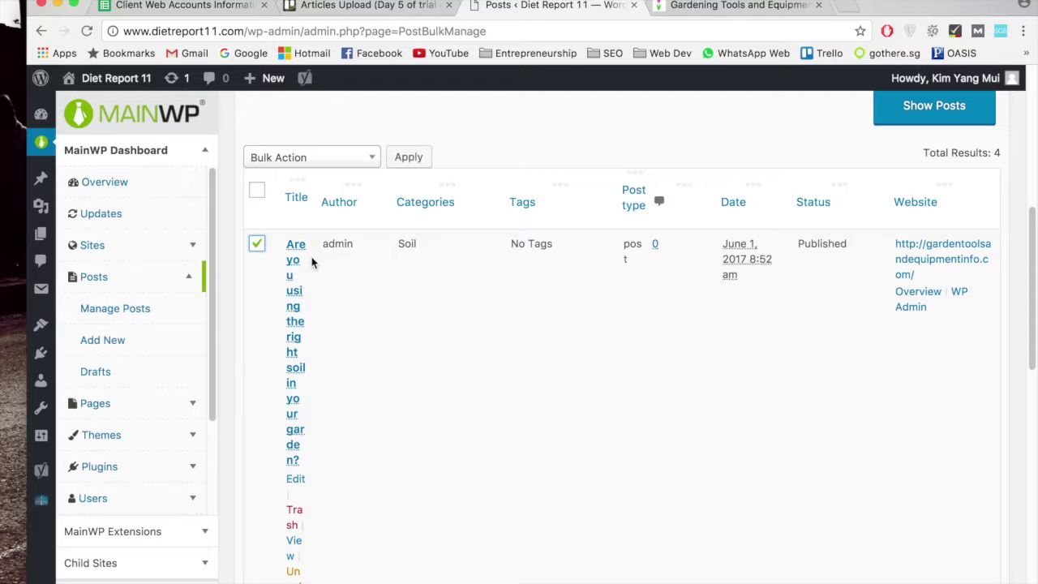
left_click(362, 157)
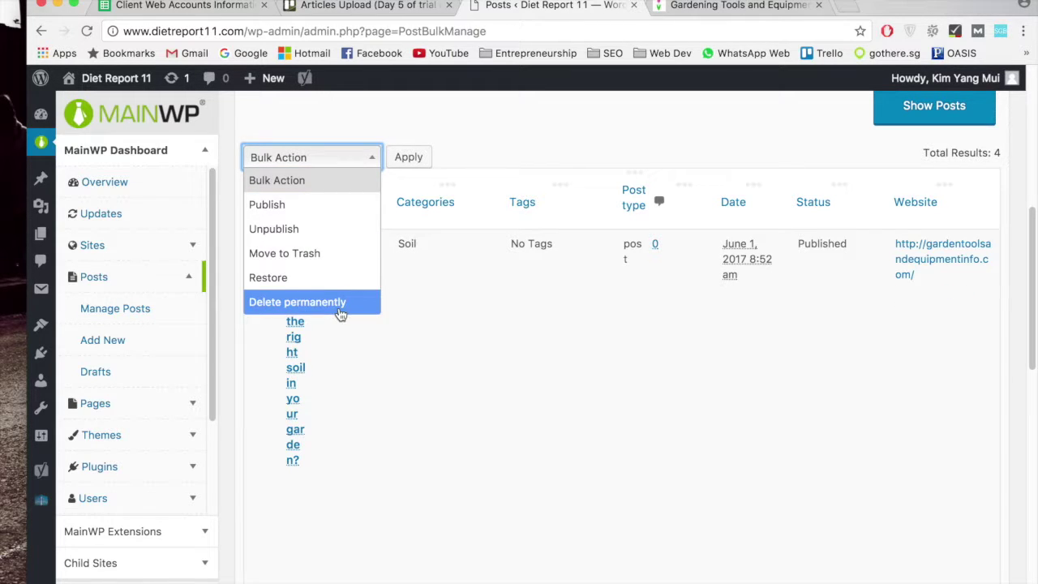
left_click(344, 257)
left_click(356, 166)
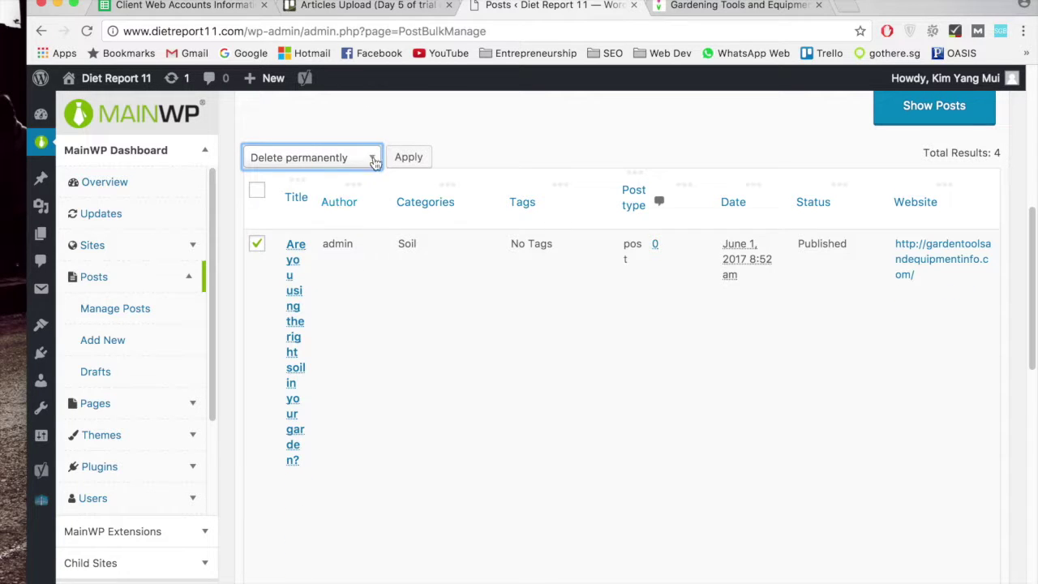
left_click(334, 165)
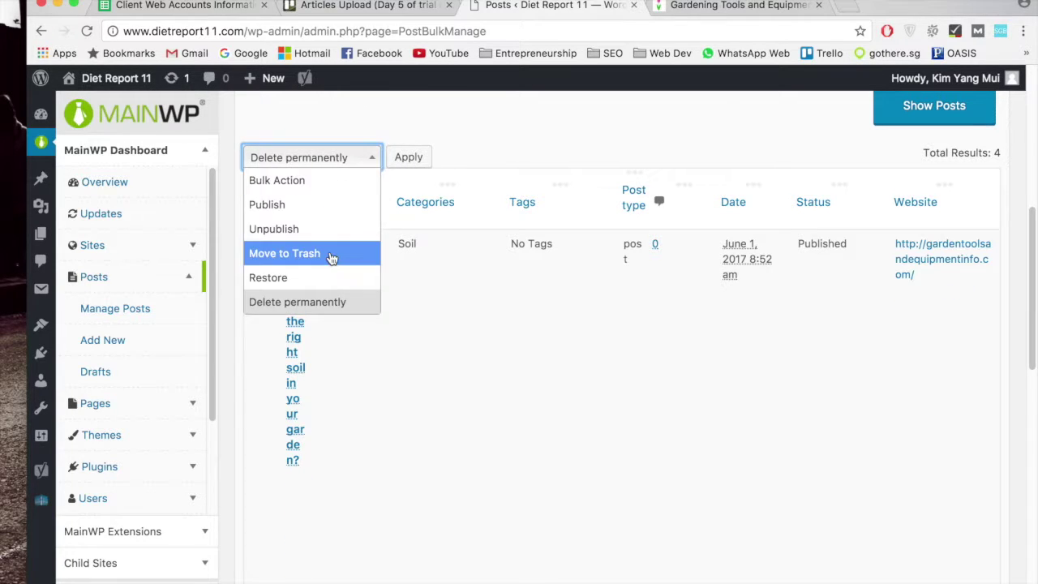
left_click(331, 258)
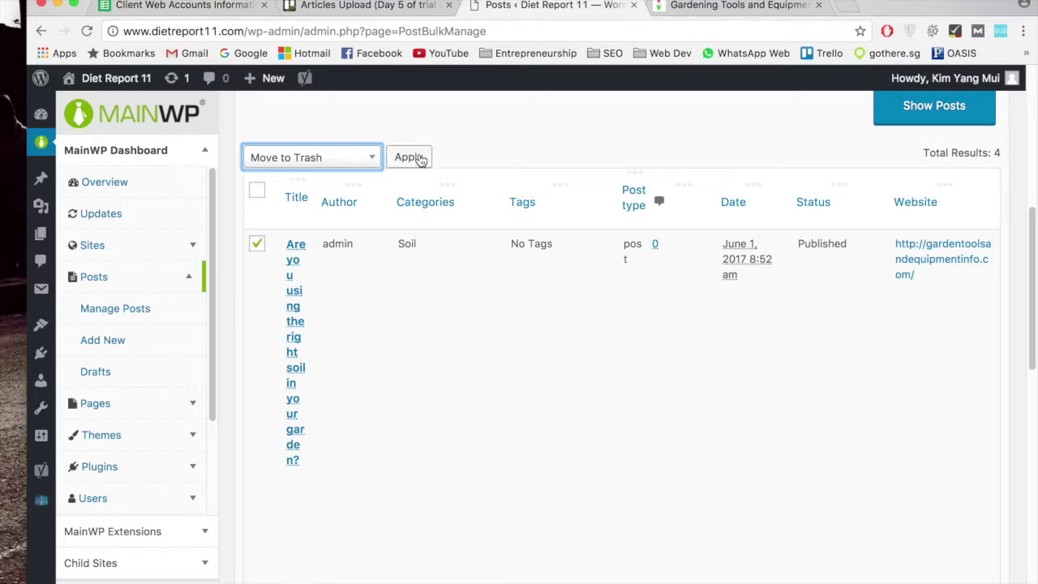
left_click(370, 160)
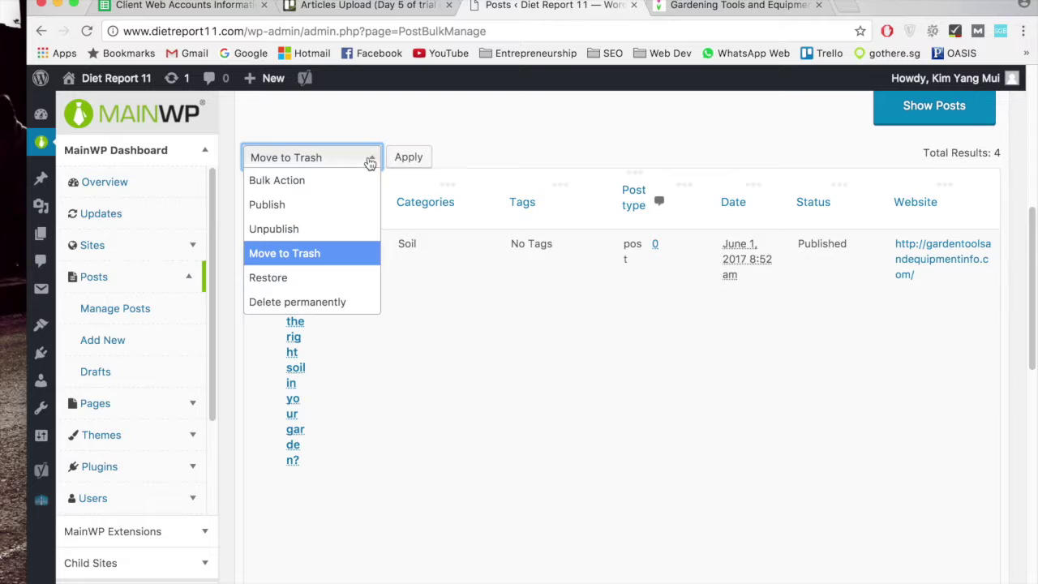
left_click(354, 303)
left_click(363, 165)
left_click(337, 254)
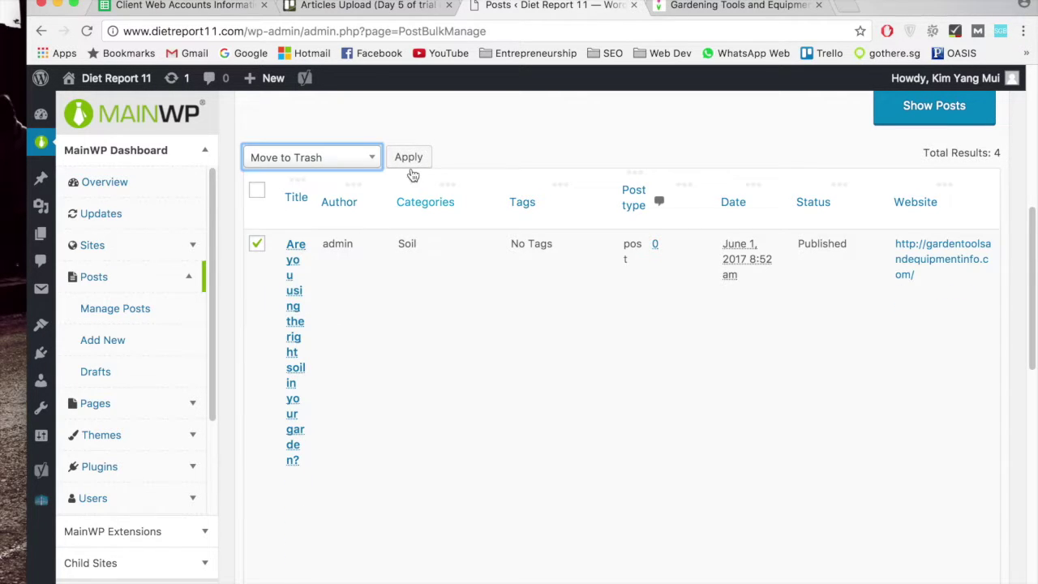
left_click(411, 159)
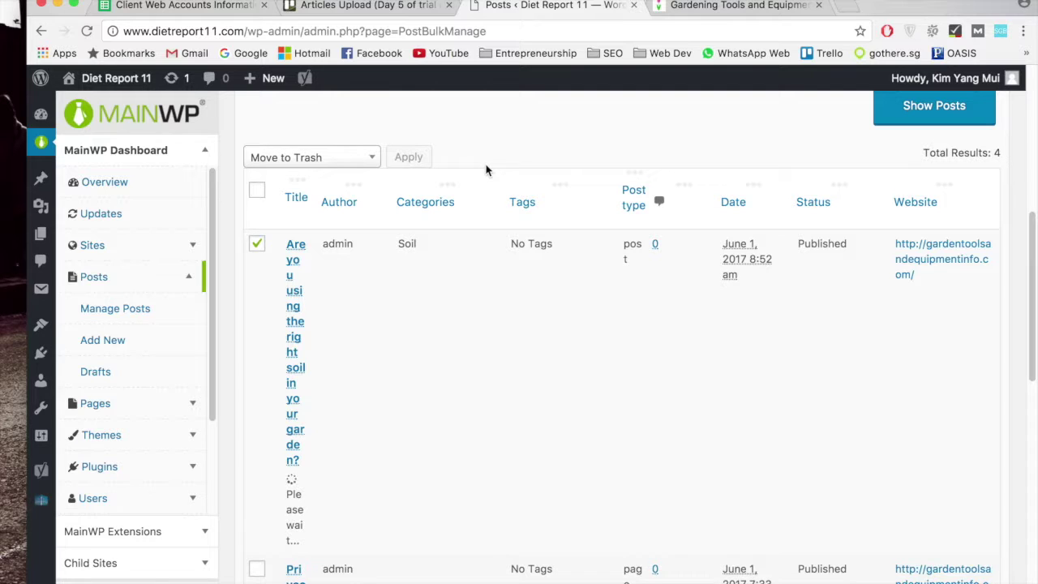
- Open the MainWP form for adding a new bulk post to the child sites
scroll(452, 204, "up", 3)
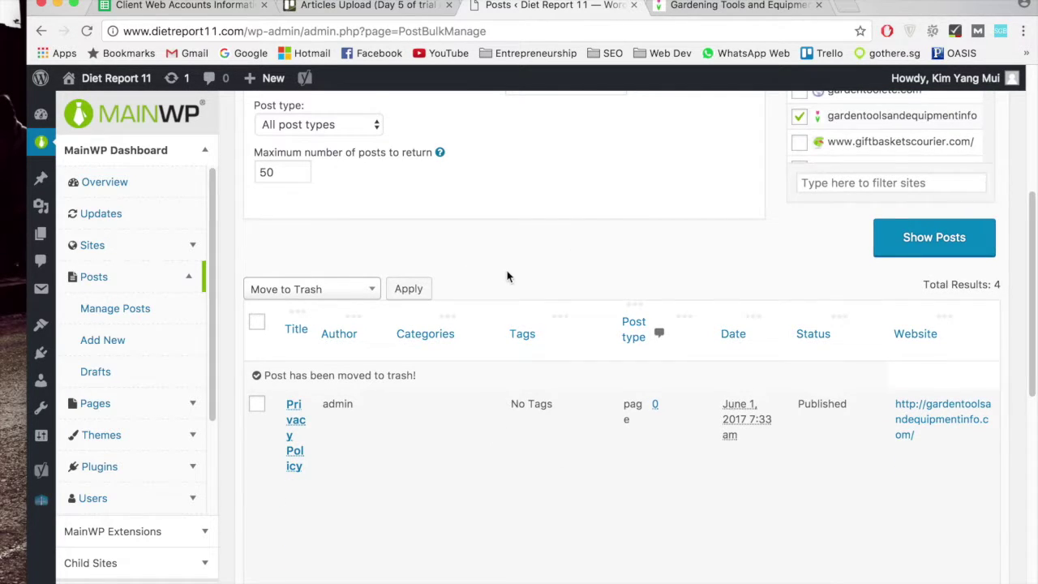
scroll(364, 343, "up", 3)
scroll(590, 367, "up", 1)
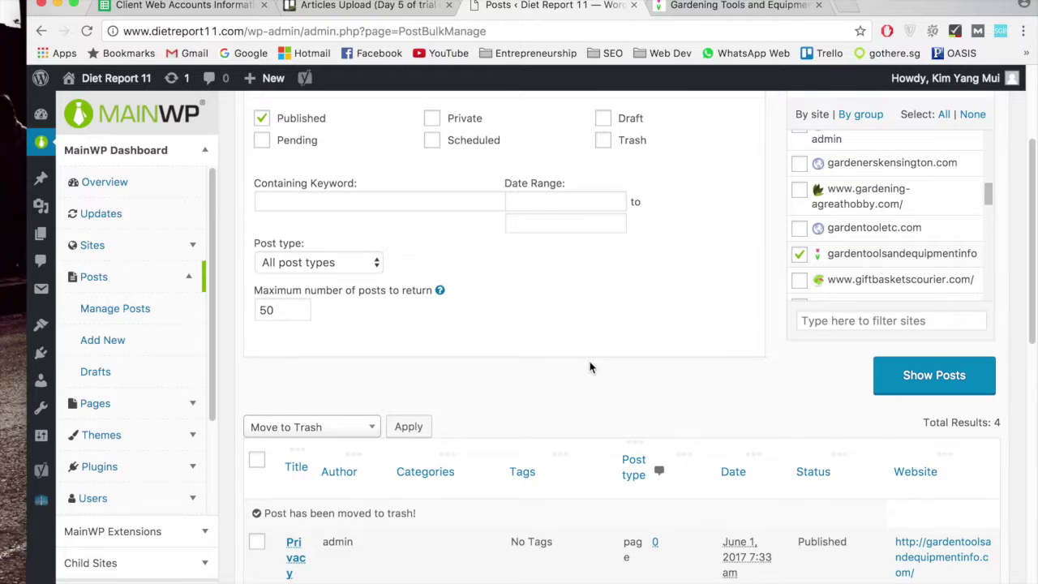
scroll(590, 367, "up", 3)
scroll(575, 417, "down", 4)
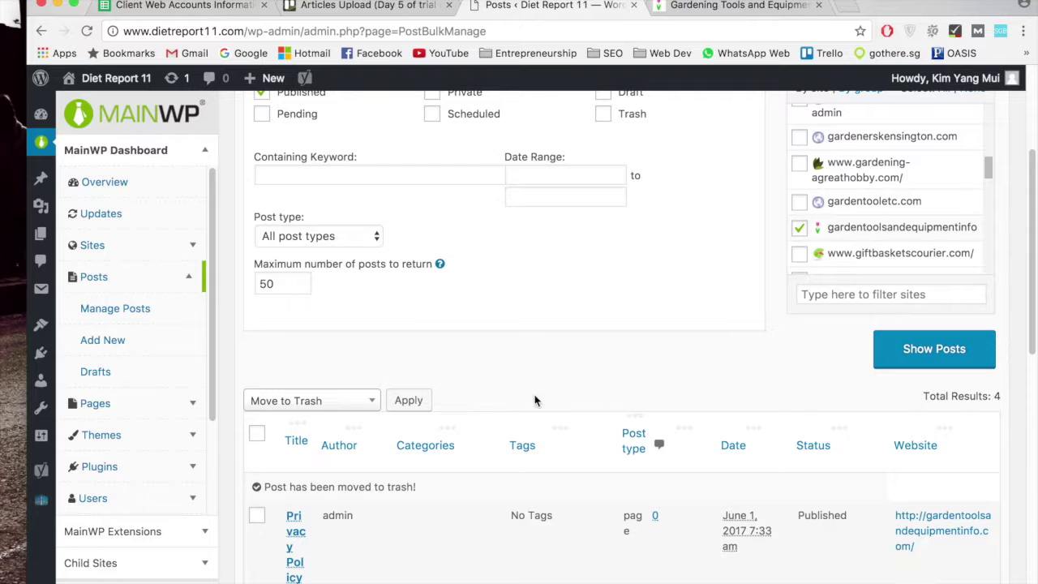
scroll(512, 388, "down", 1)
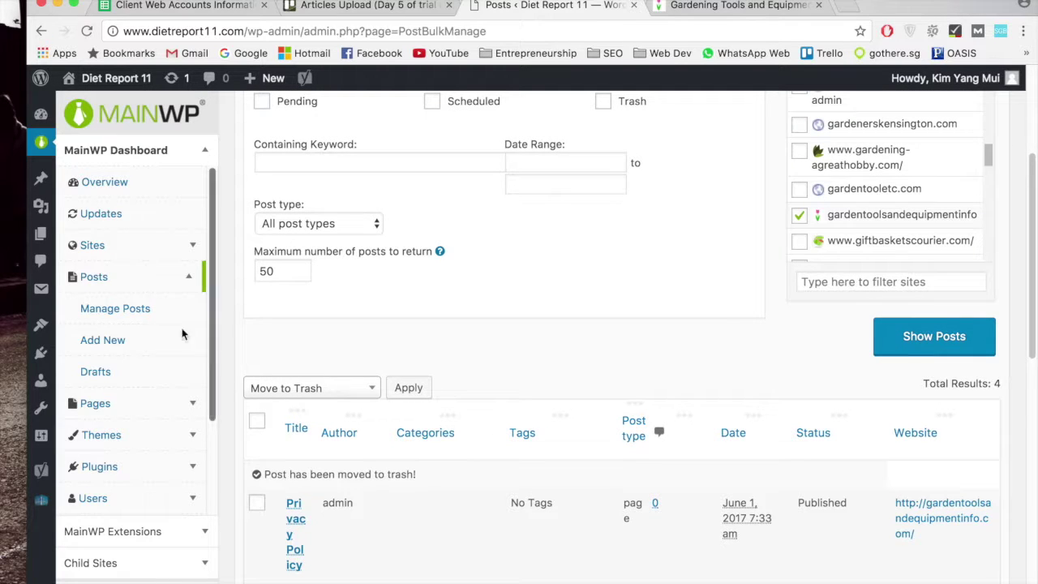
left_click(120, 345)
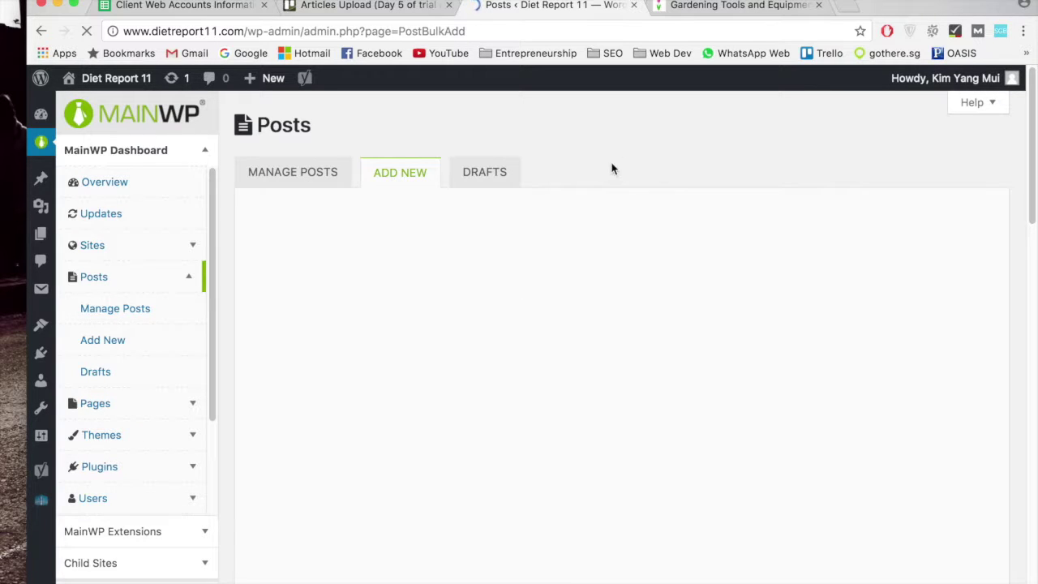
scroll(675, 166, "down", 1)
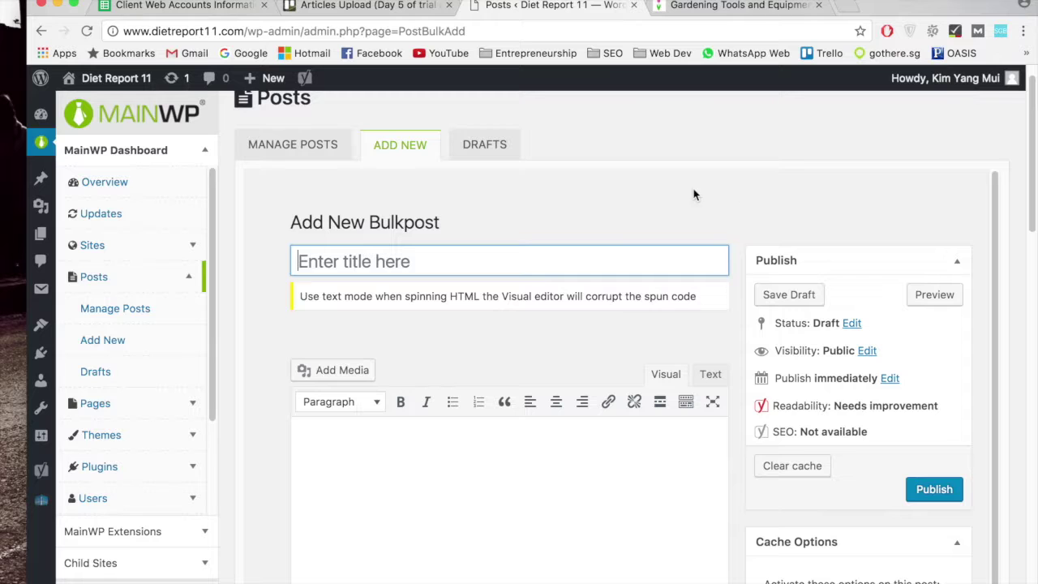
- Check the upload sites on the Trello card and open the Dropbox folder Storybox > Blog Setup > Articles for Upload in Finder
left_click(350, 6)
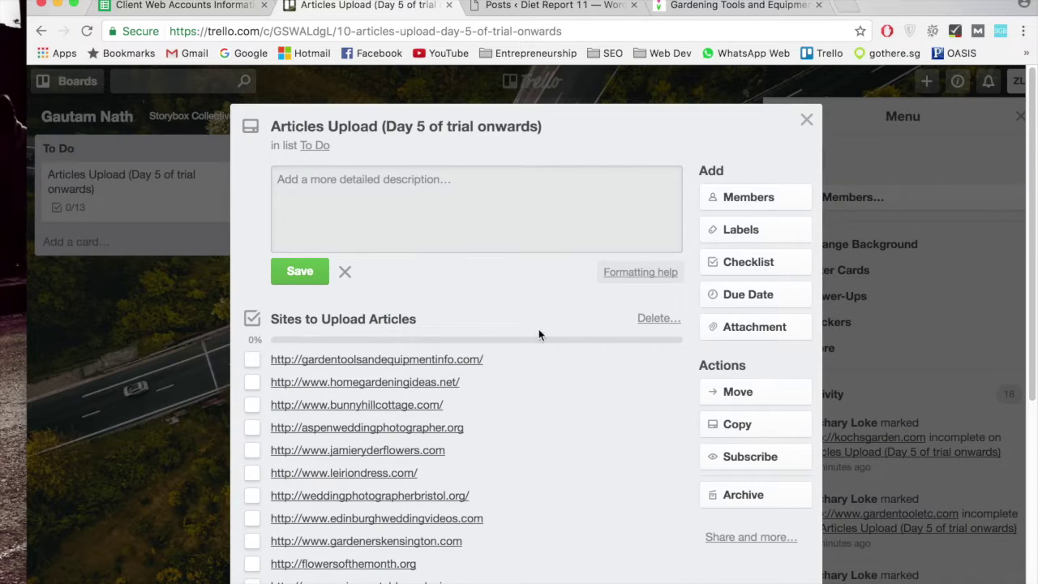
left_click(550, 8)
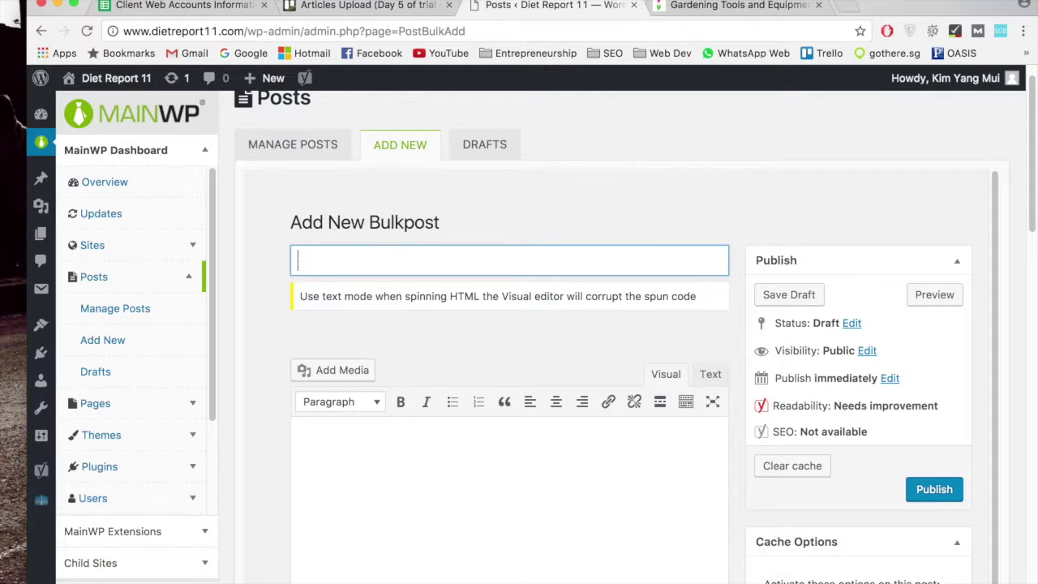
left_click(69, 571)
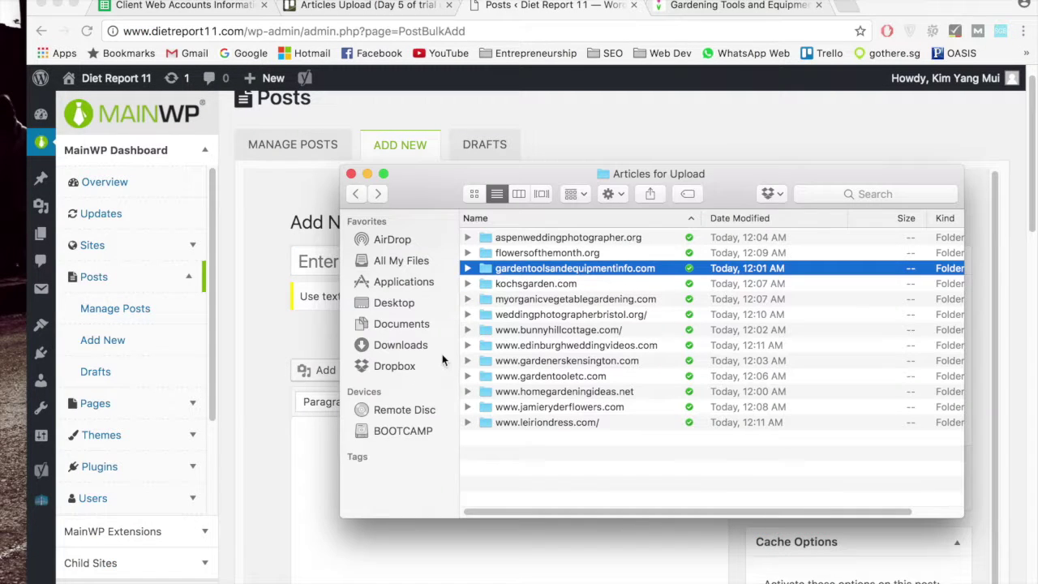
left_click(359, 192)
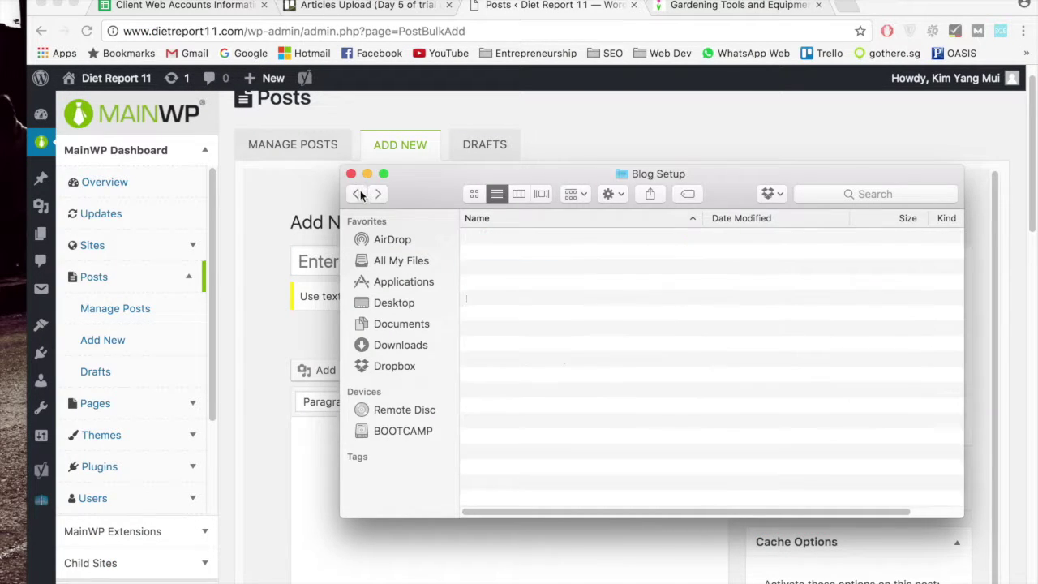
left_click(412, 367)
double_click(516, 254)
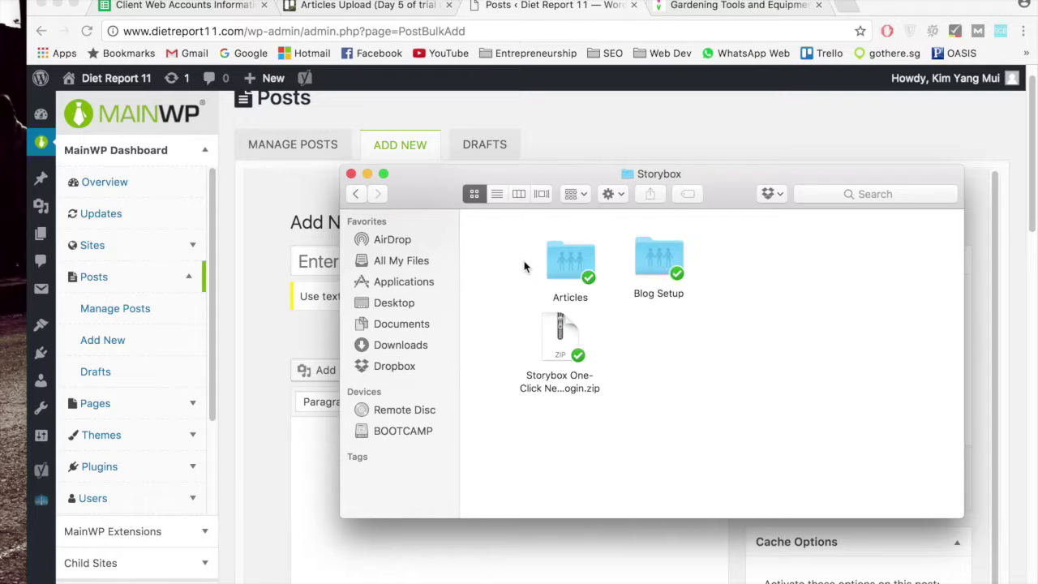
left_click(657, 258)
double_click(659, 258)
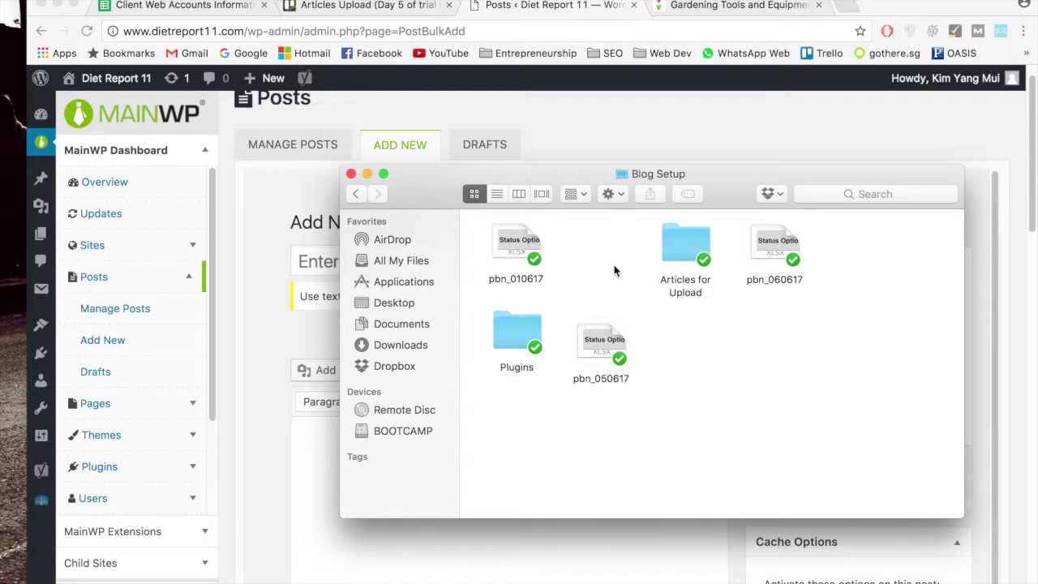
left_click(694, 252)
double_click(693, 253)
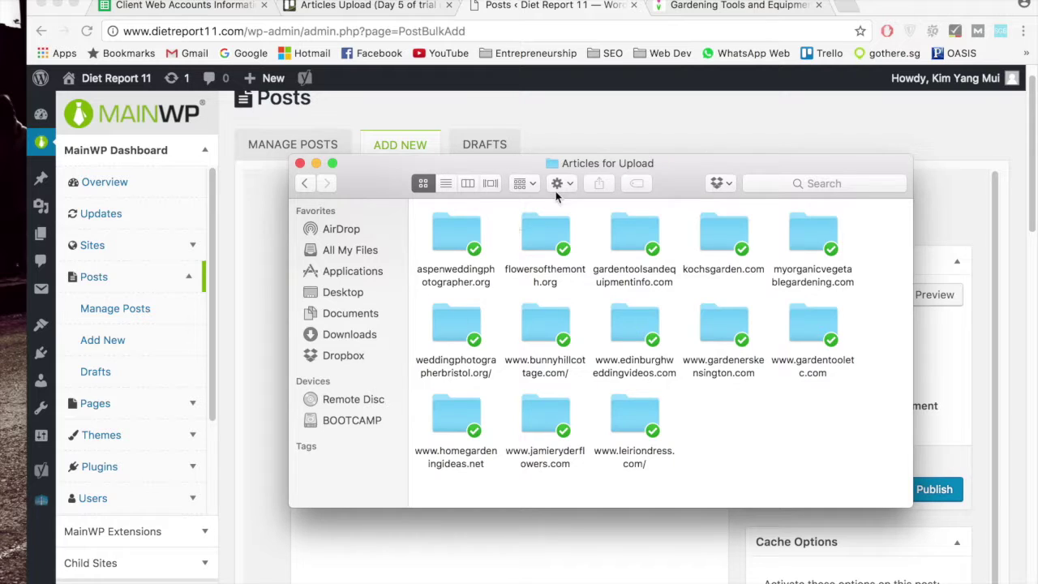
- Open the article document Important Gardening Tools.docx from the gardentoolsandequipmentinfo.com folder
left_click_drag(504, 162, 582, 185)
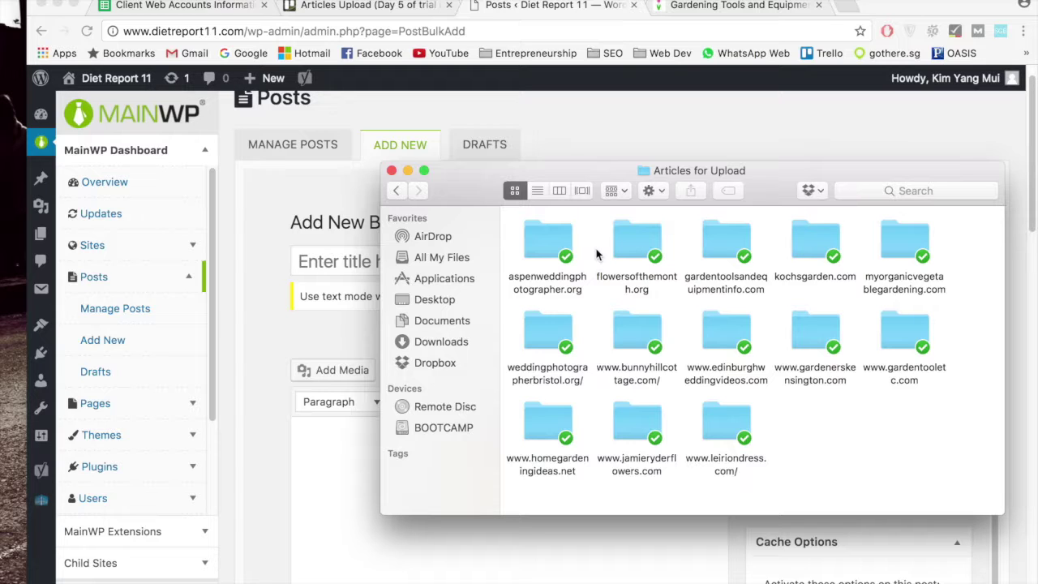
left_click_drag(599, 188, 608, 192)
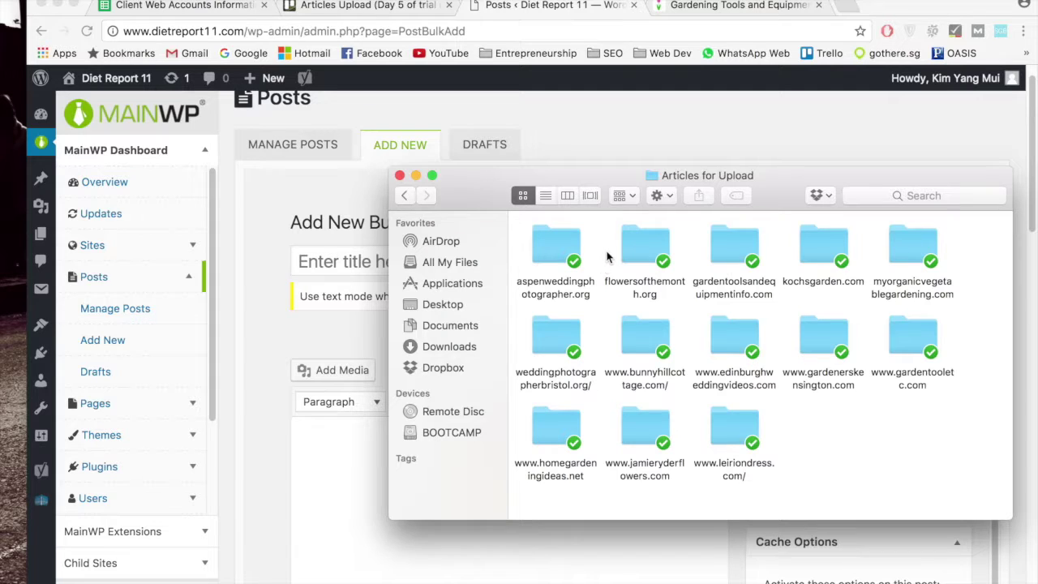
left_click_drag(590, 175, 612, 159)
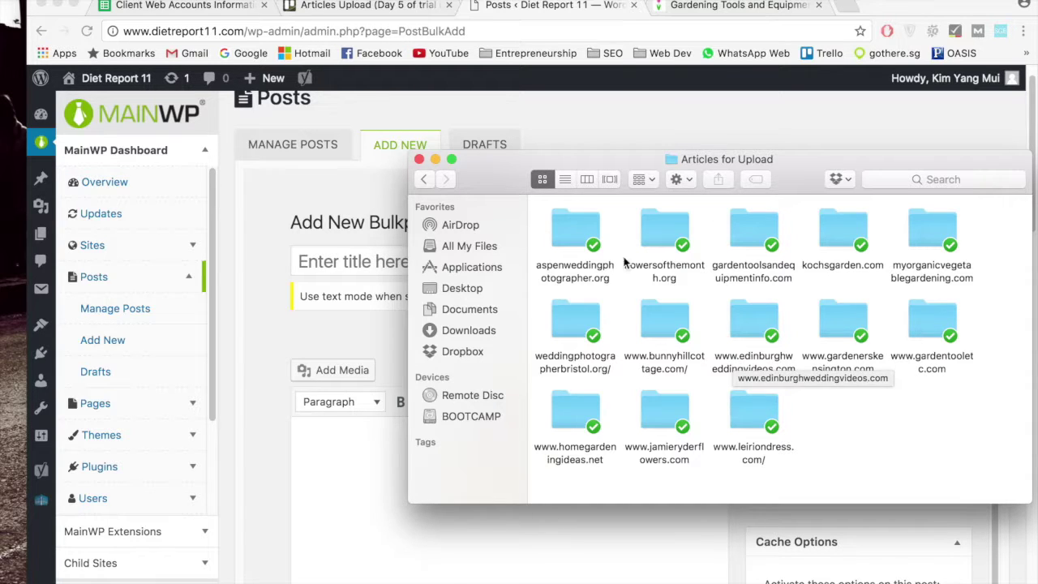
left_click_drag(591, 169, 597, 162)
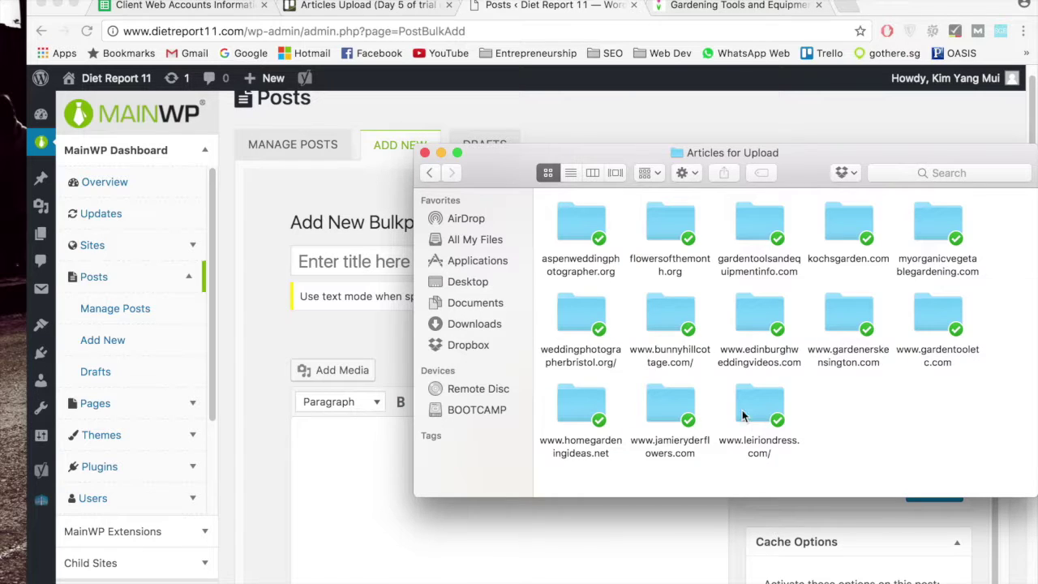
double_click(770, 224)
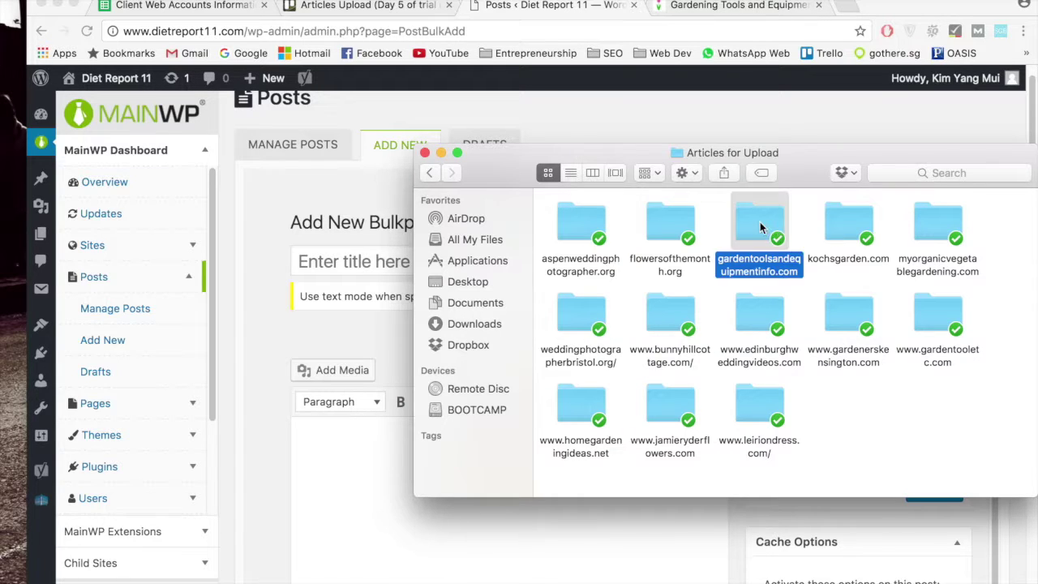
left_click_drag(603, 178, 592, 186)
double_click(585, 232)
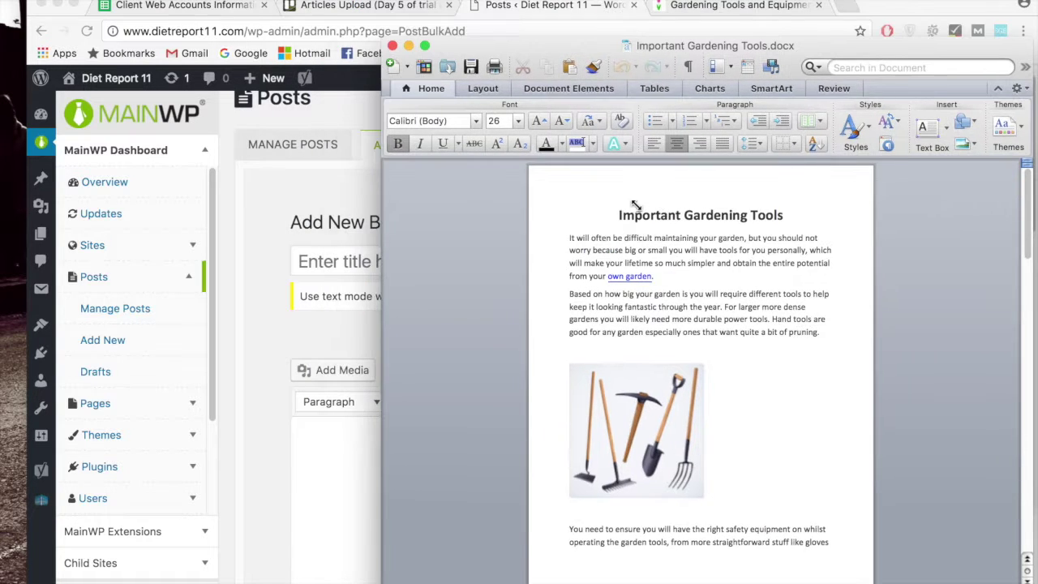
- Try to copy the document heading "Important Gardening Tools" into the bulkpost's title field, and clear the stray password pasted there
left_click_drag(618, 215, 780, 225)
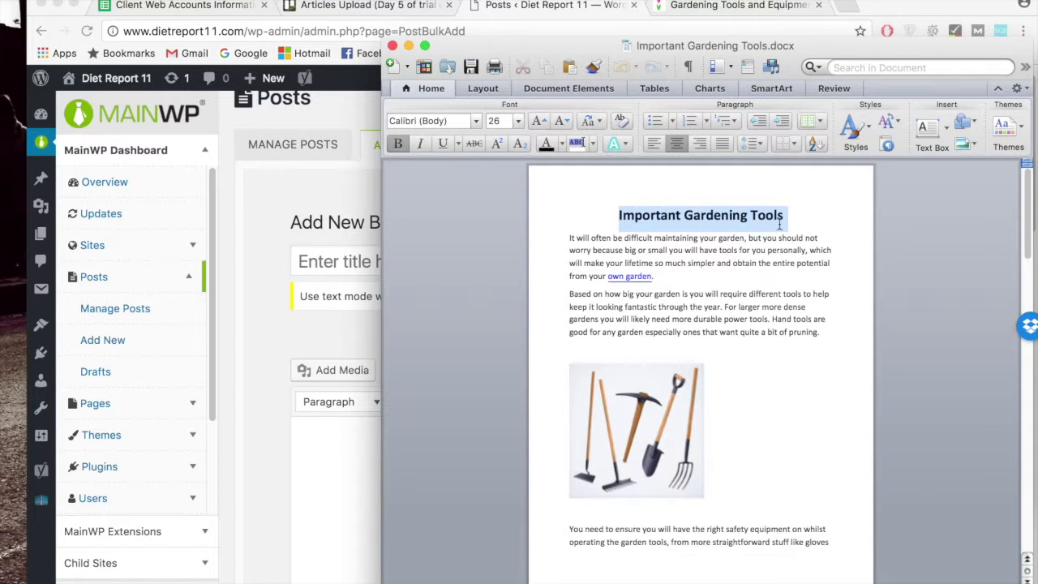
left_click(272, 337)
left_click(366, 264)
key("super+v")
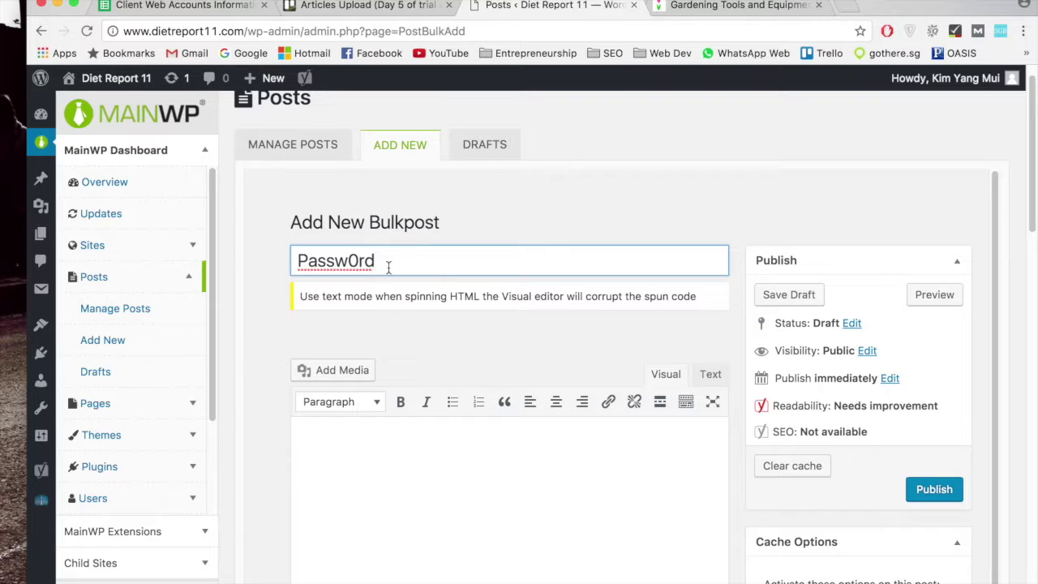
left_click_drag(401, 257, 209, 224)
key("BackSpace")
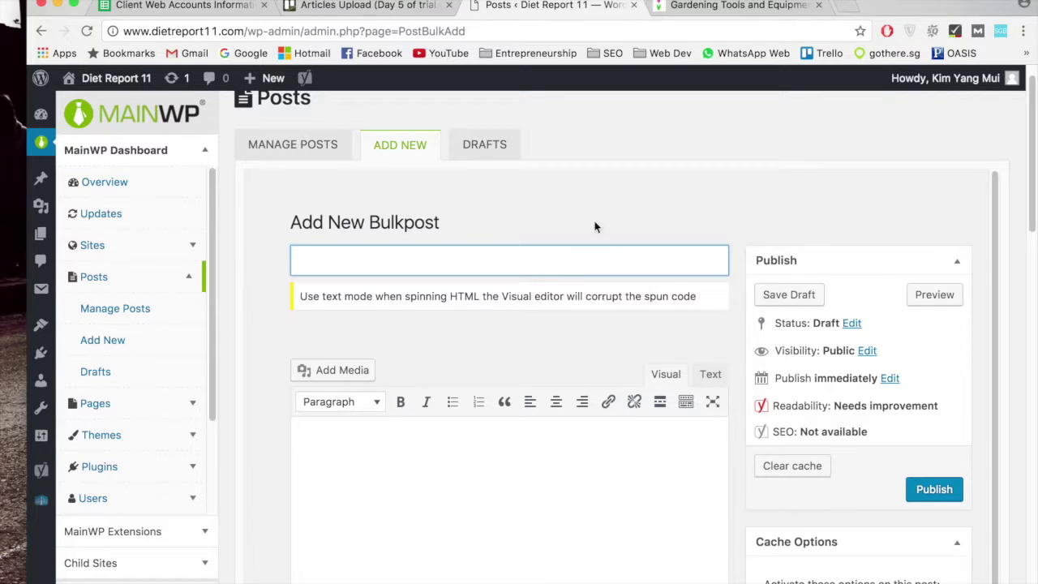
- Copy the heading "Important Gardening Tools" from the Word document into the bulkpost's title field
key("super+Tab")
triple_click(774, 217)
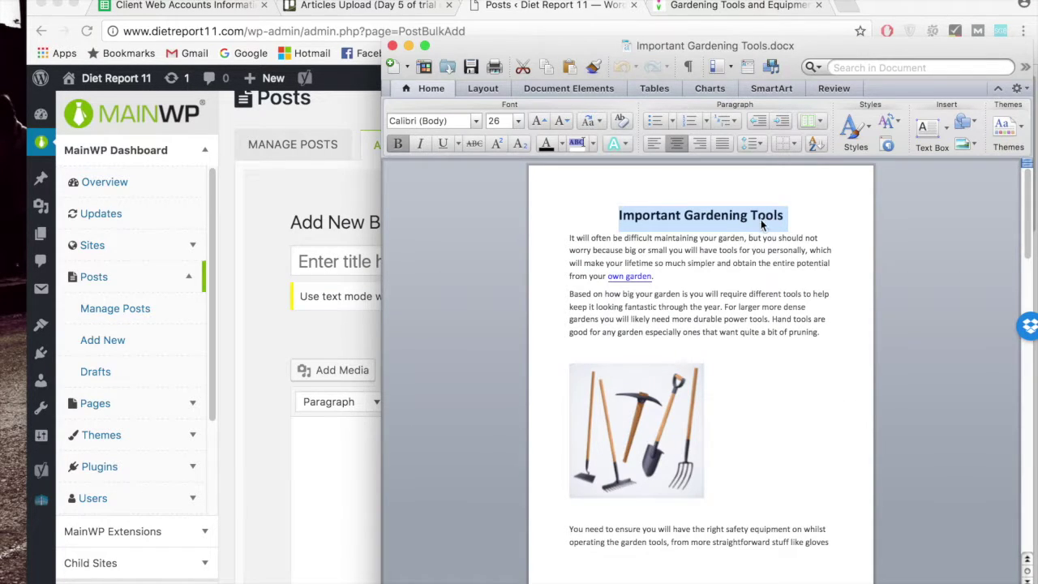
key("super+c")
key("super+Tab")
key("super+v")
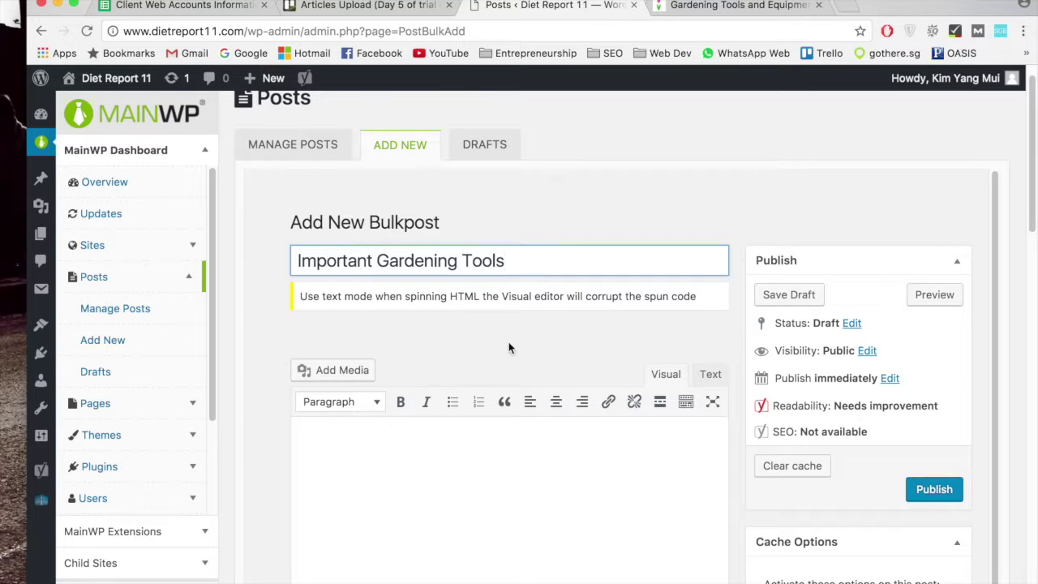
- Copy the document heading "Important Gardening Tools" into the body of the bulkpost
scroll(514, 347, "down", 3)
key("super+Tab")
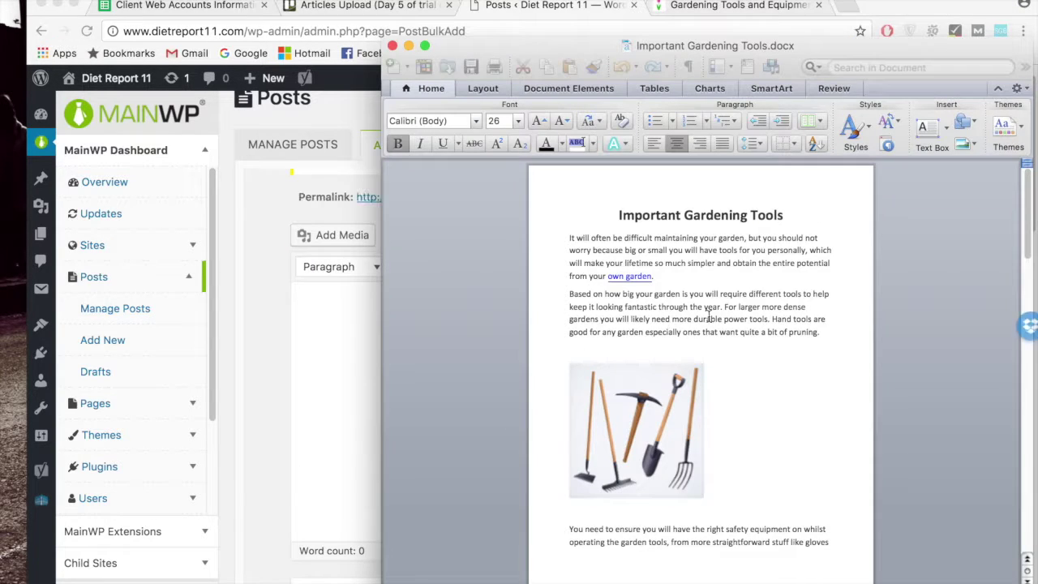
left_click(726, 306)
left_click(564, 236)
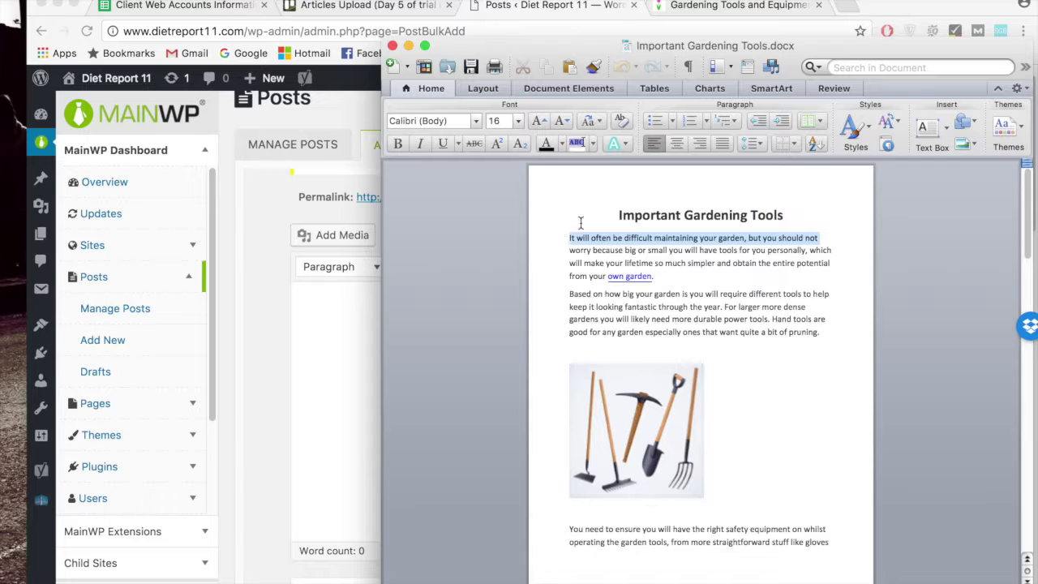
left_click_drag(567, 47, 550, 41)
left_click(664, 241)
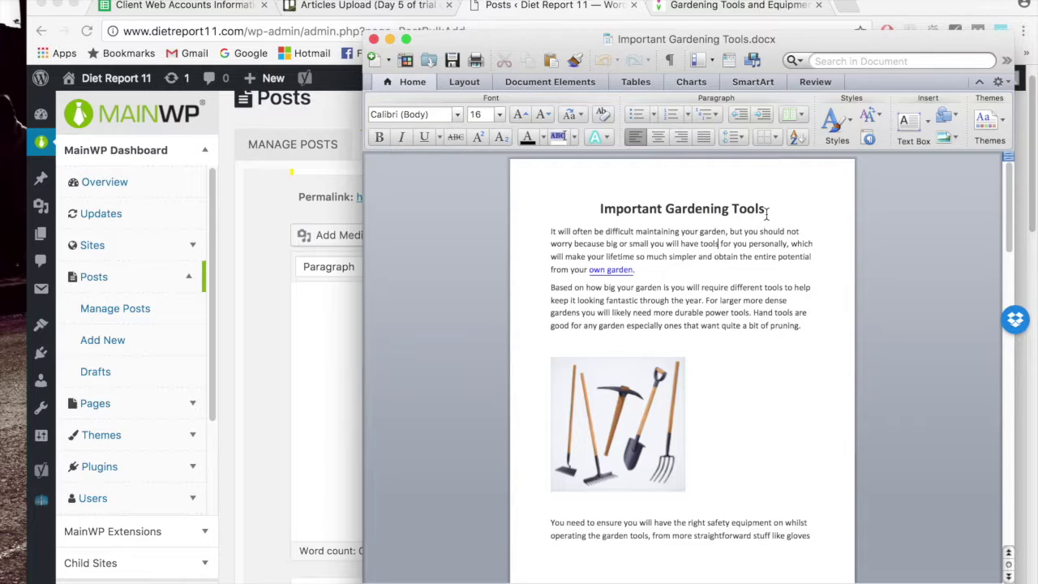
left_click_drag(768, 211, 602, 208)
left_click(321, 333)
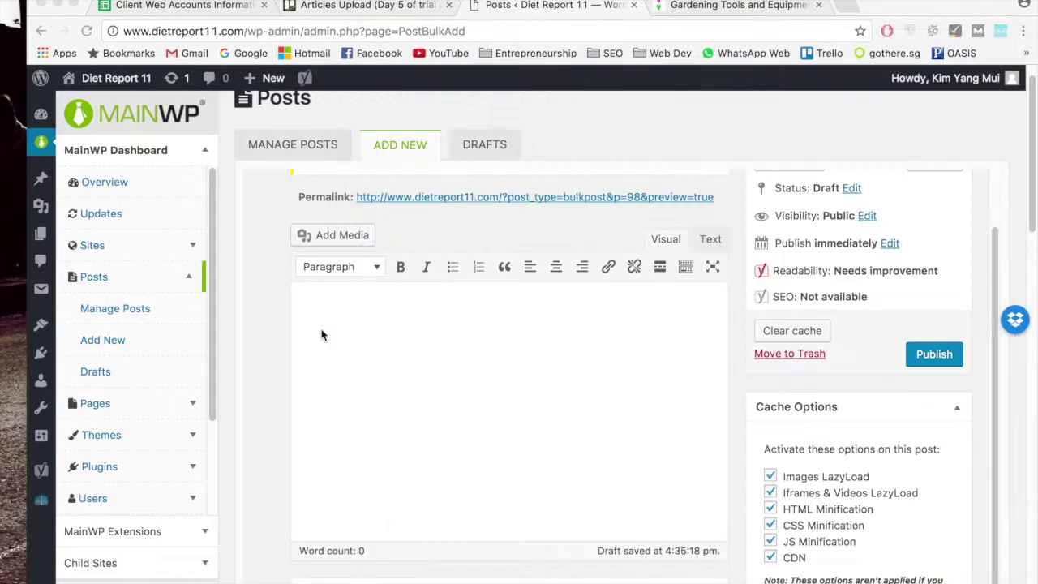
left_click(449, 328)
scroll(449, 332, "up", 3)
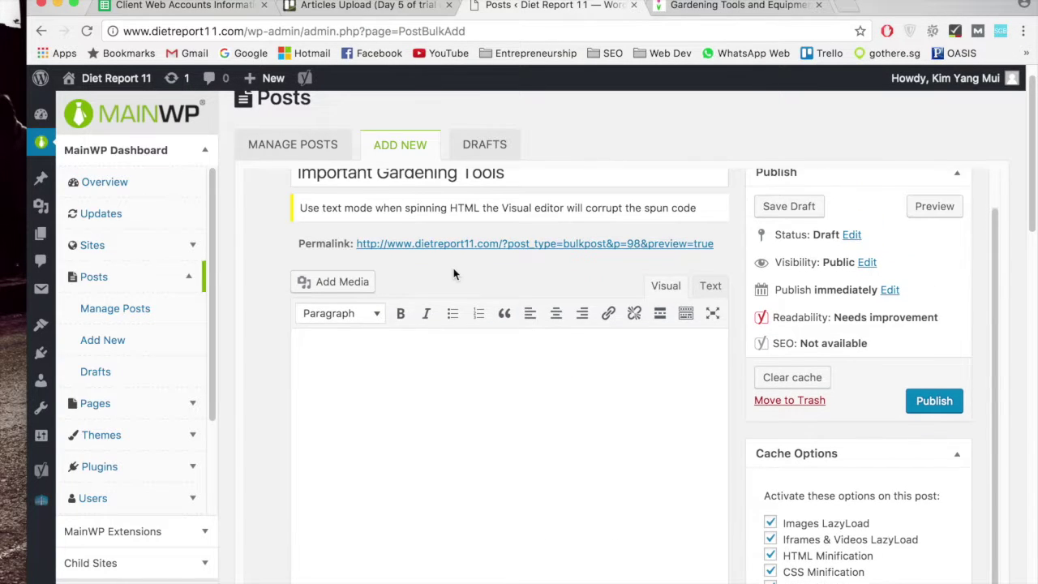
key("super+v")
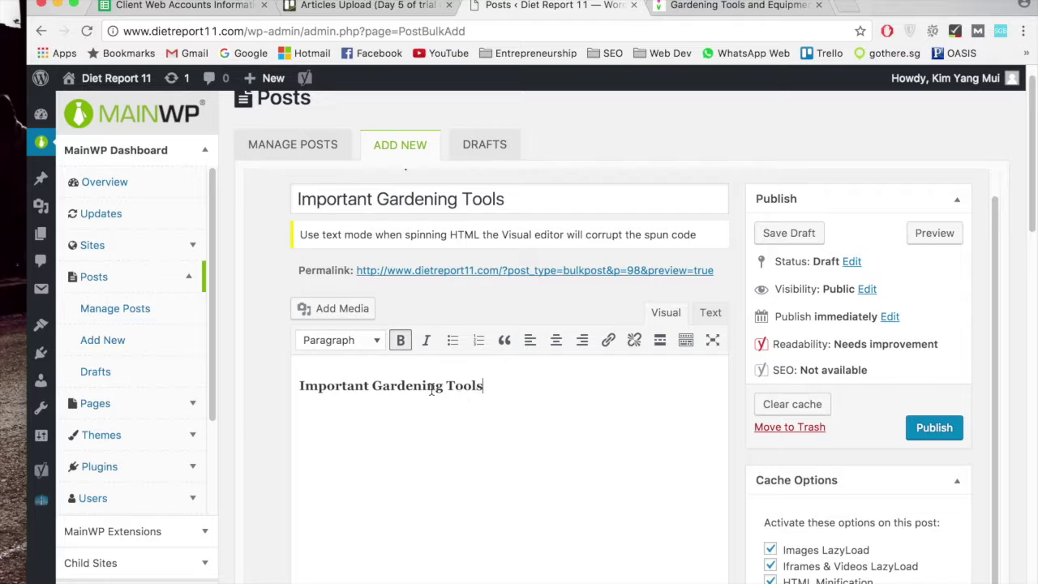
- Format the "Important Gardening Tools" line in the post body as Heading 1
scroll(519, 274, "down", 3)
key("super+a")
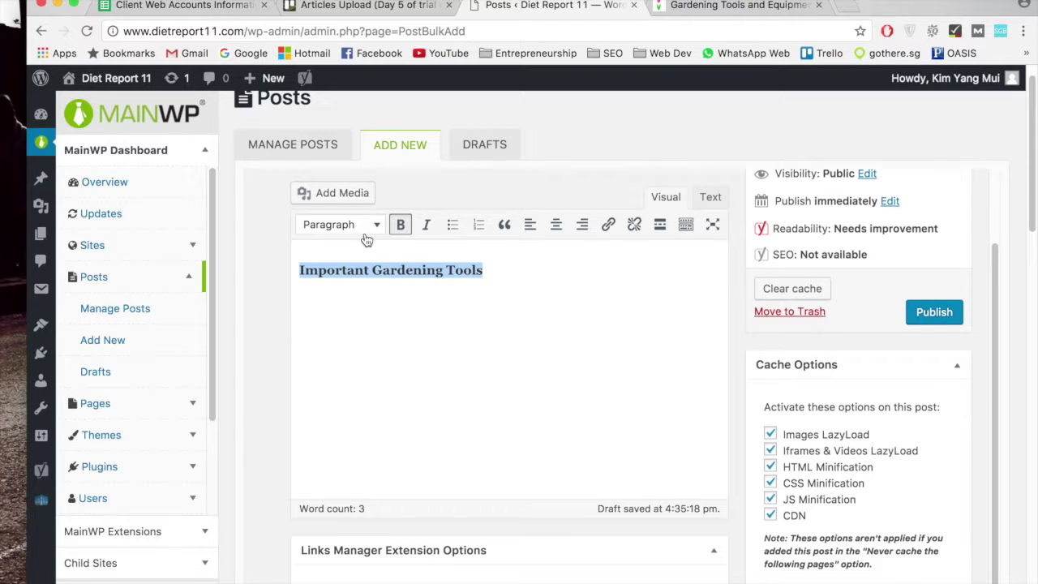
left_click(373, 230)
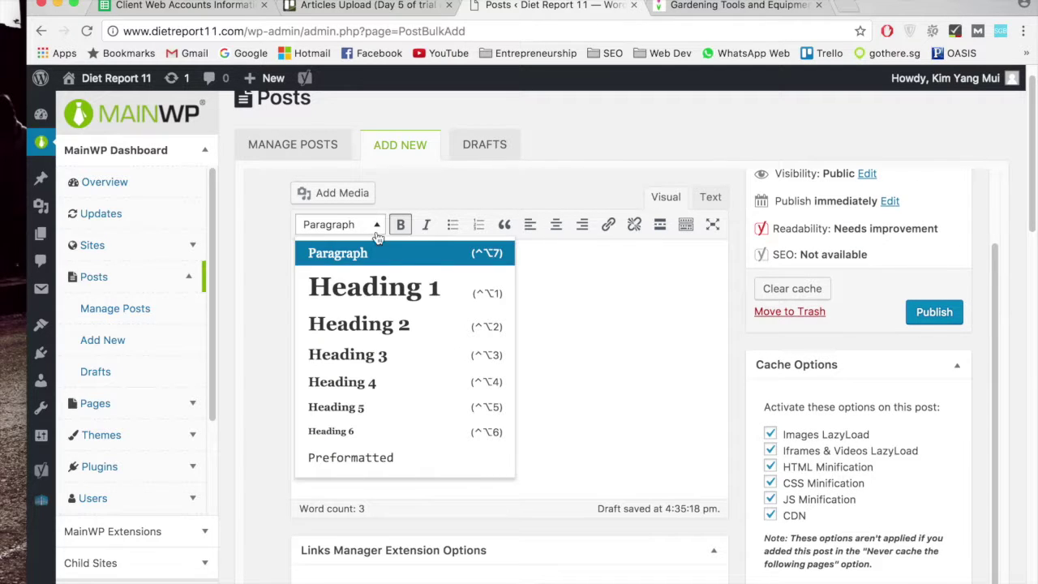
left_click(405, 290)
left_click(685, 298)
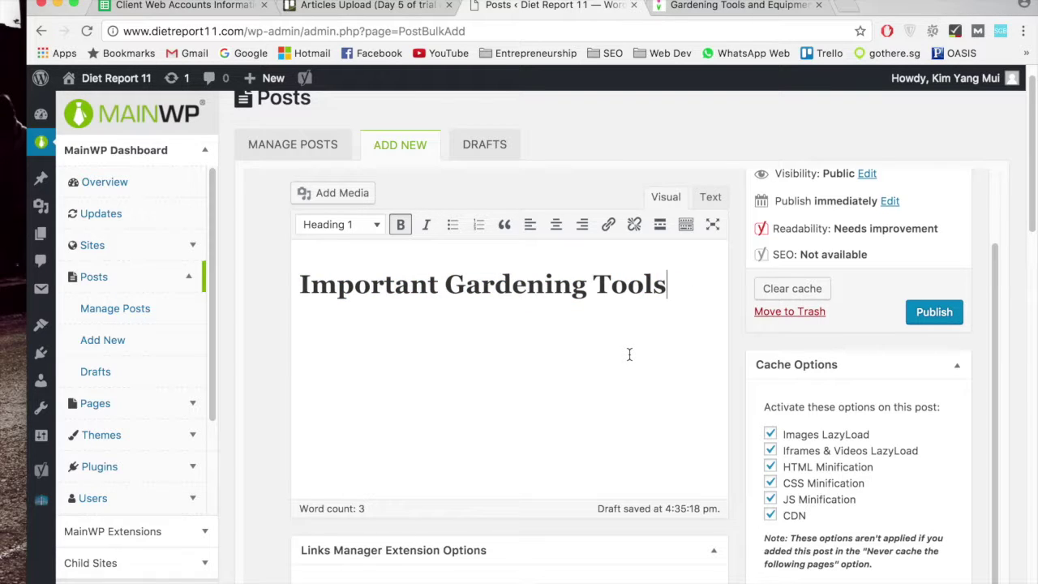
- Write the notes "1 H1" and "H2/H3 as many as you like" below the heading, and delete them again
key("Return")
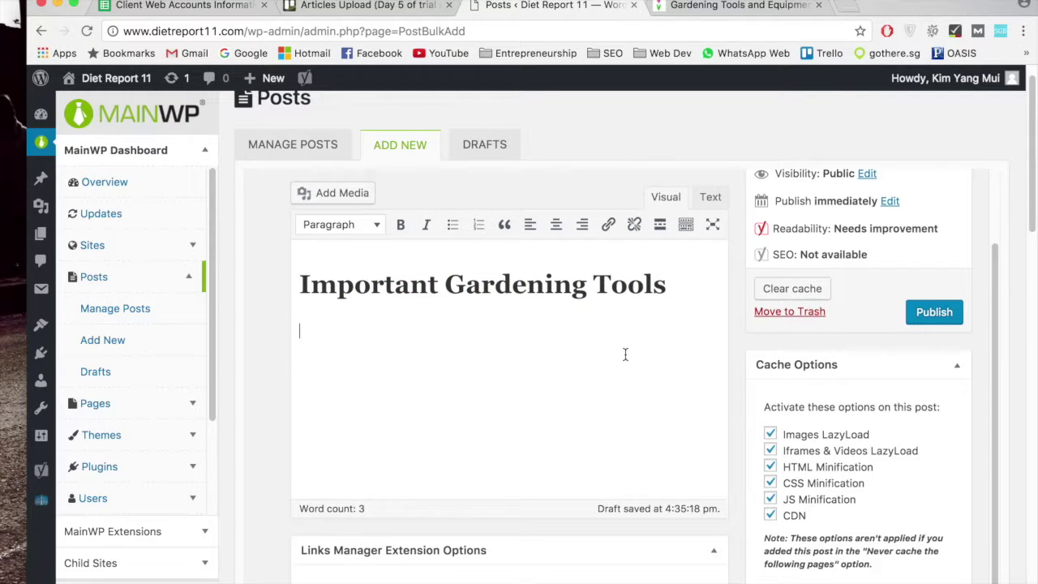
left_click(343, 225)
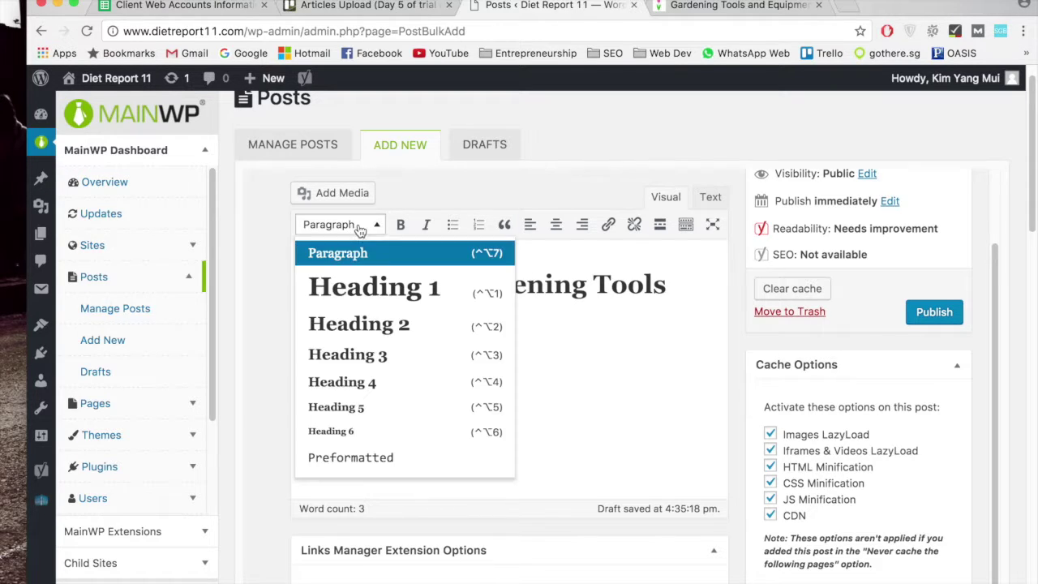
left_click(580, 315)
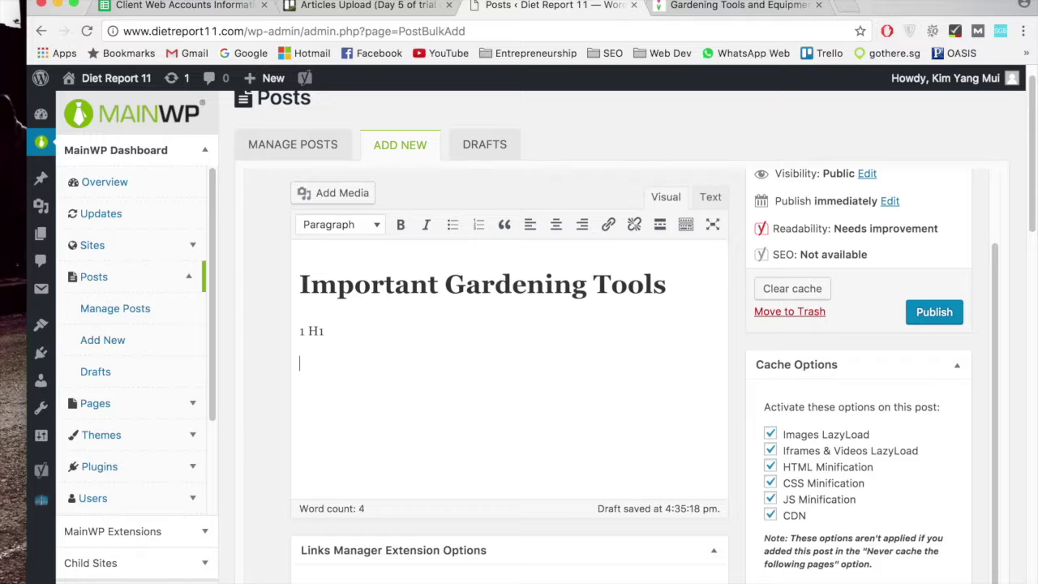
type("/")
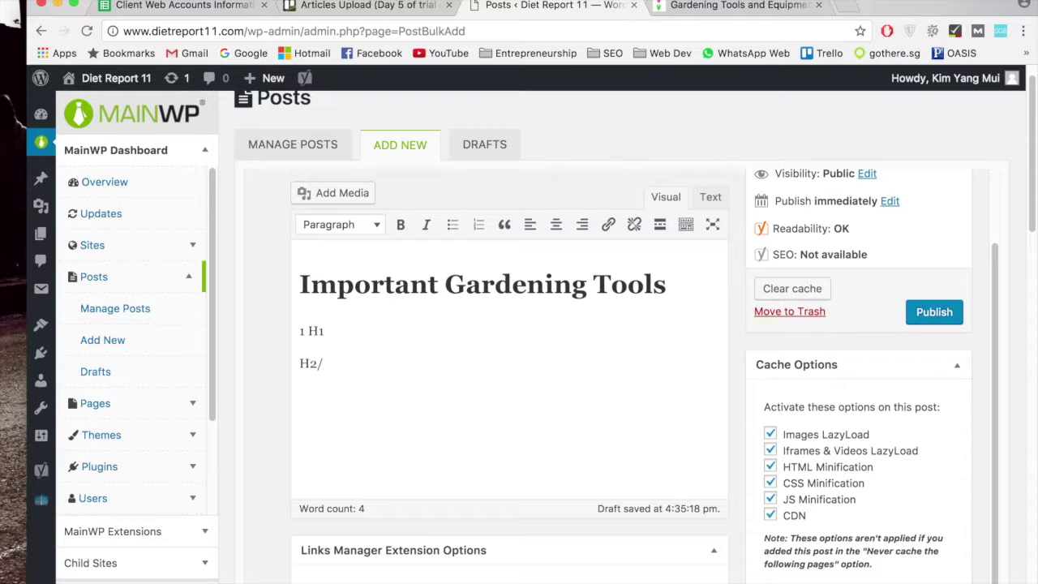
type("H3 as many like")
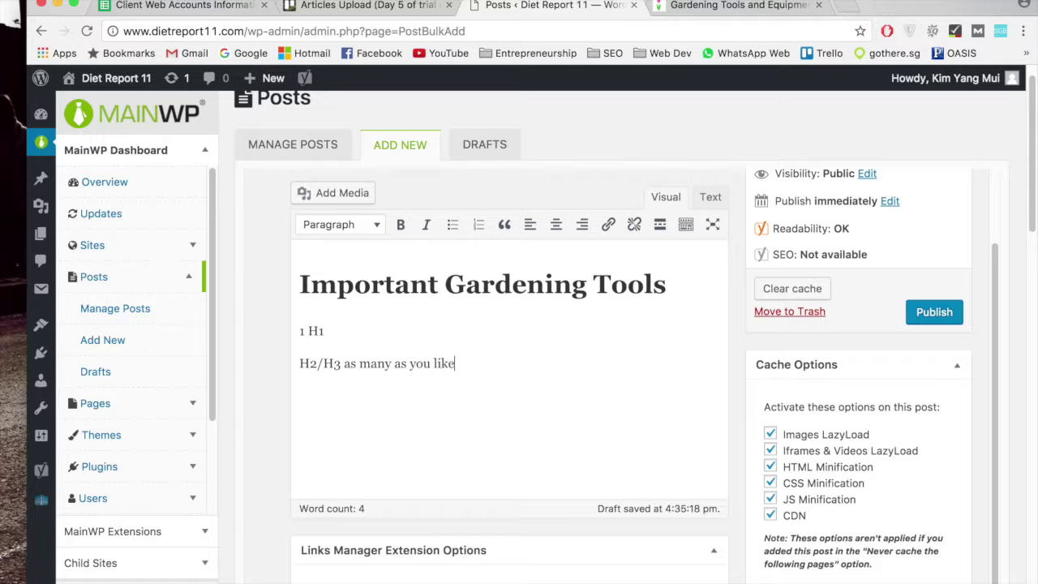
left_click_drag(487, 364, 273, 318)
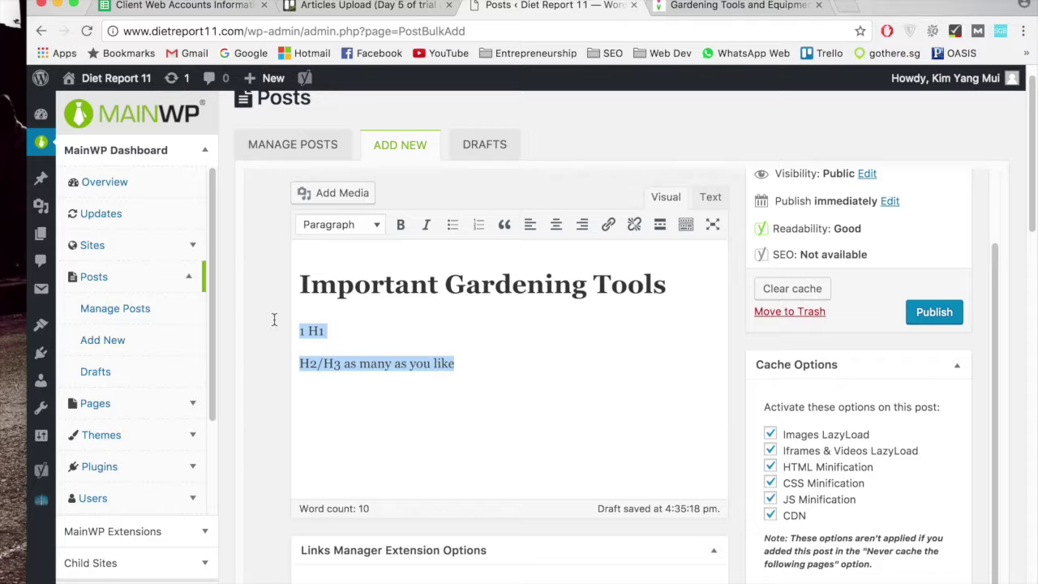
key("BackSpace")
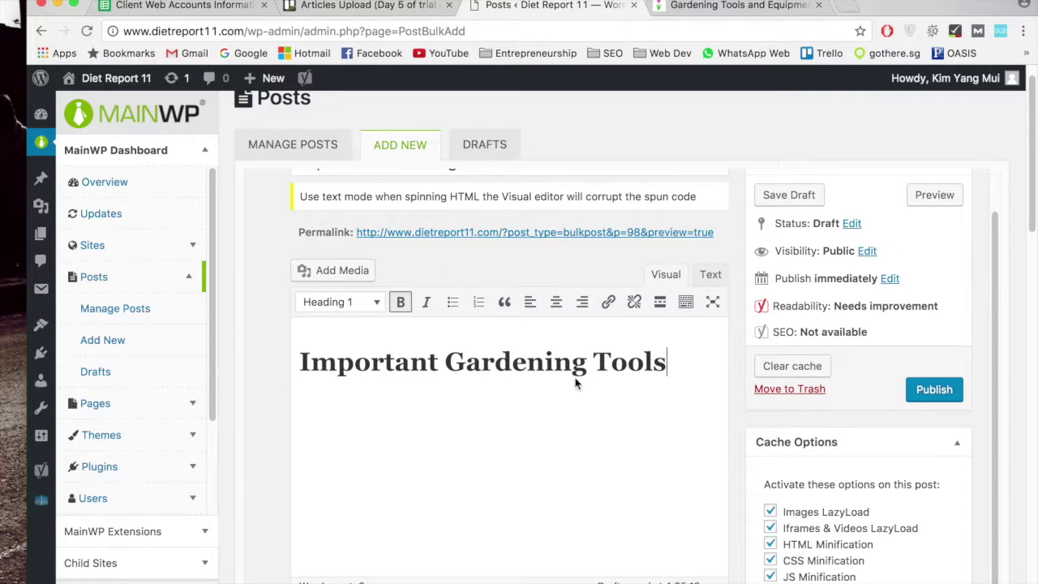
- Copy all the article text below the heading from the Word document into the post body, under the Heading 1 line
key("super+Tab")
left_click_drag(549, 236, 648, 574)
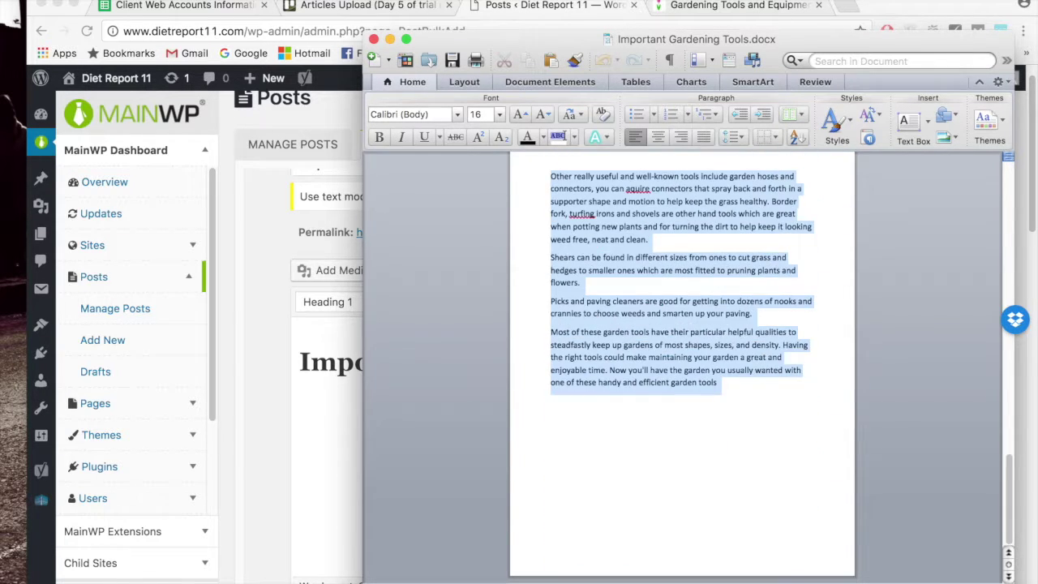
left_click(329, 434)
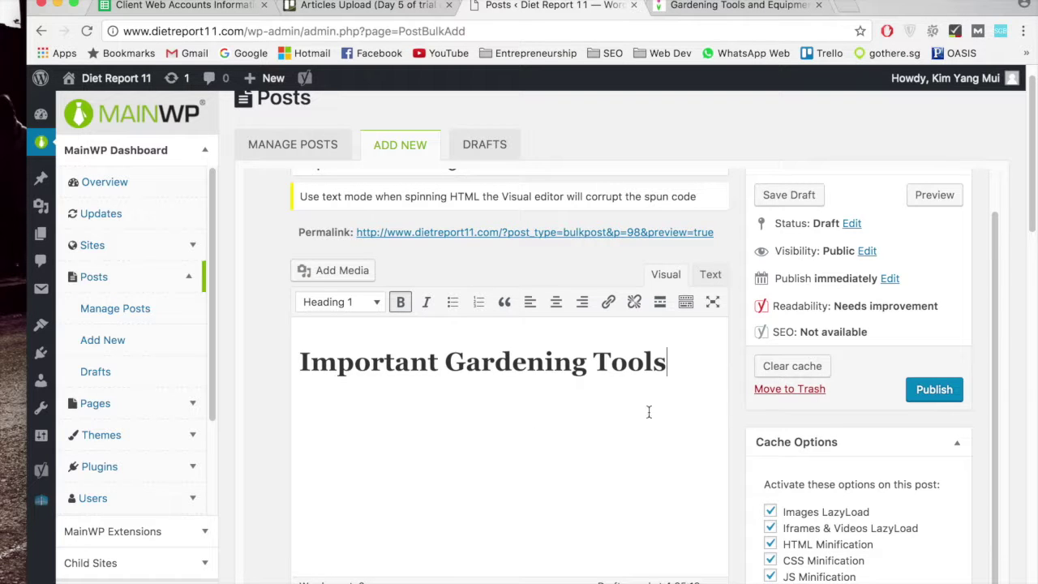
key("Return")
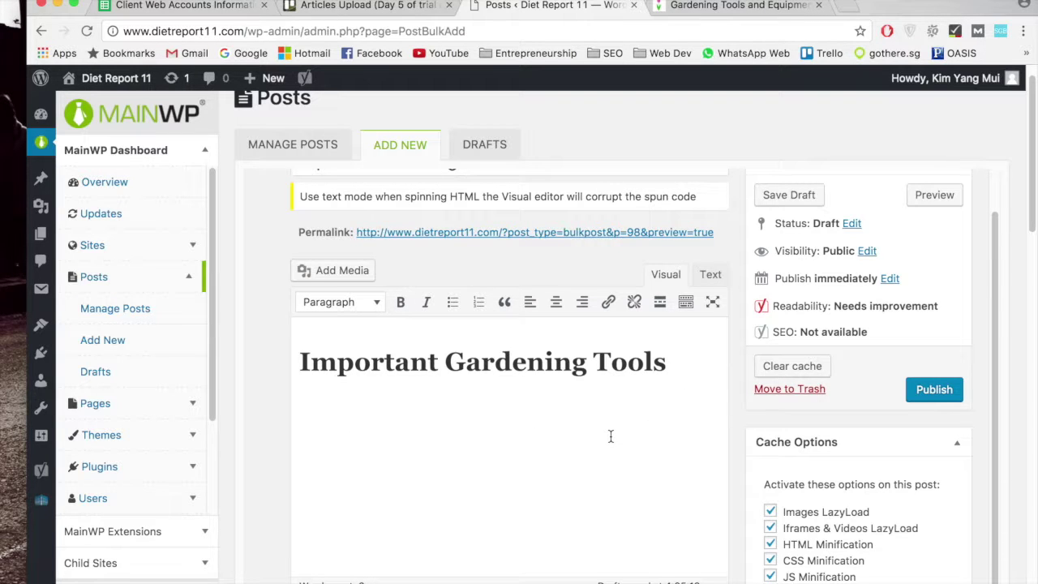
key("ctrl+v")
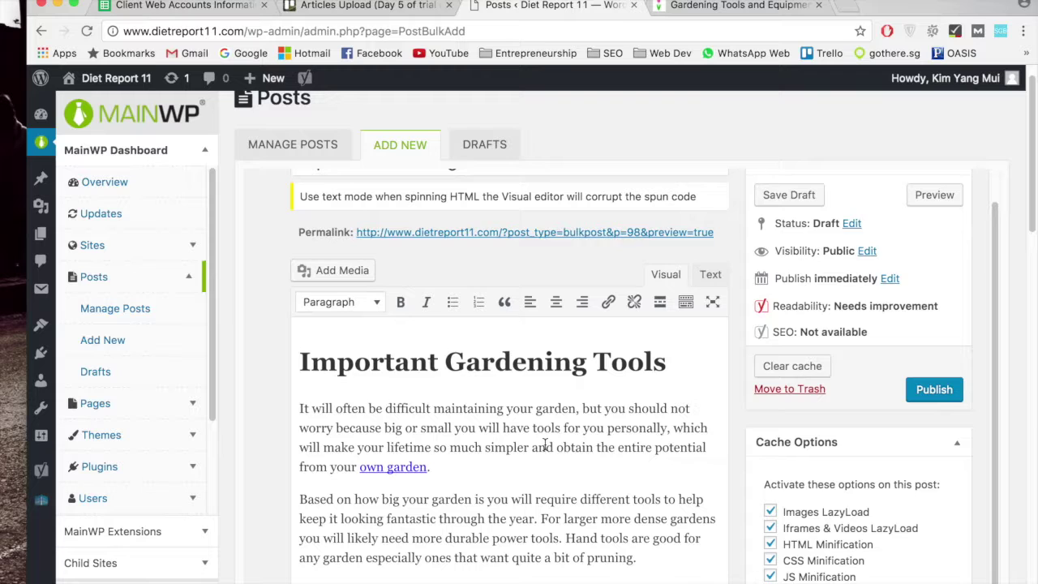
- Inspect the target of the "own garden" link and compare the pasted article with the Word document
scroll(544, 445, "down", 1)
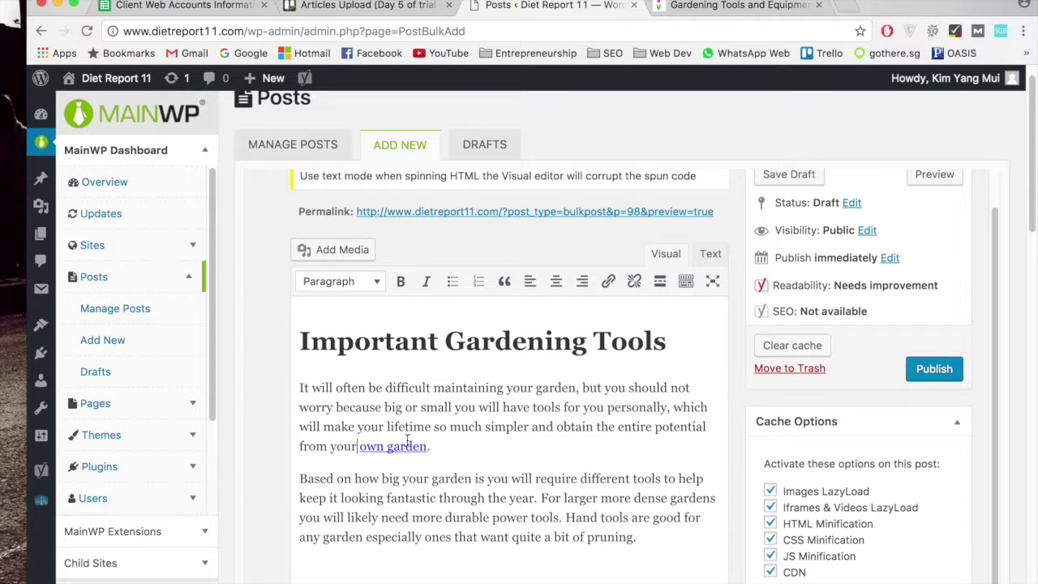
left_click(408, 445)
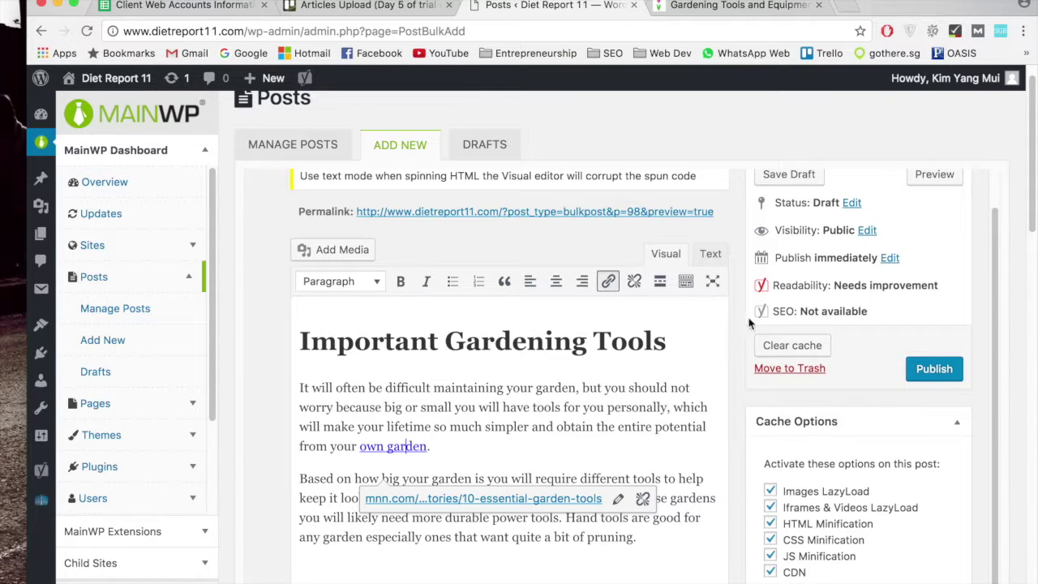
key("super+Tab")
scroll(724, 363, "up", 5)
scroll(723, 362, "up", 10)
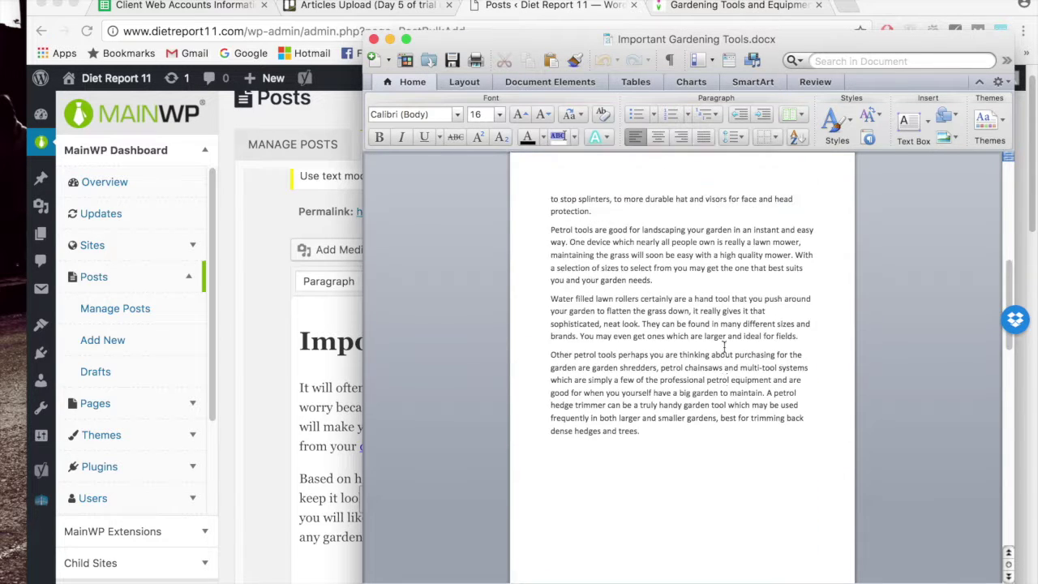
scroll(721, 345, "up", 3)
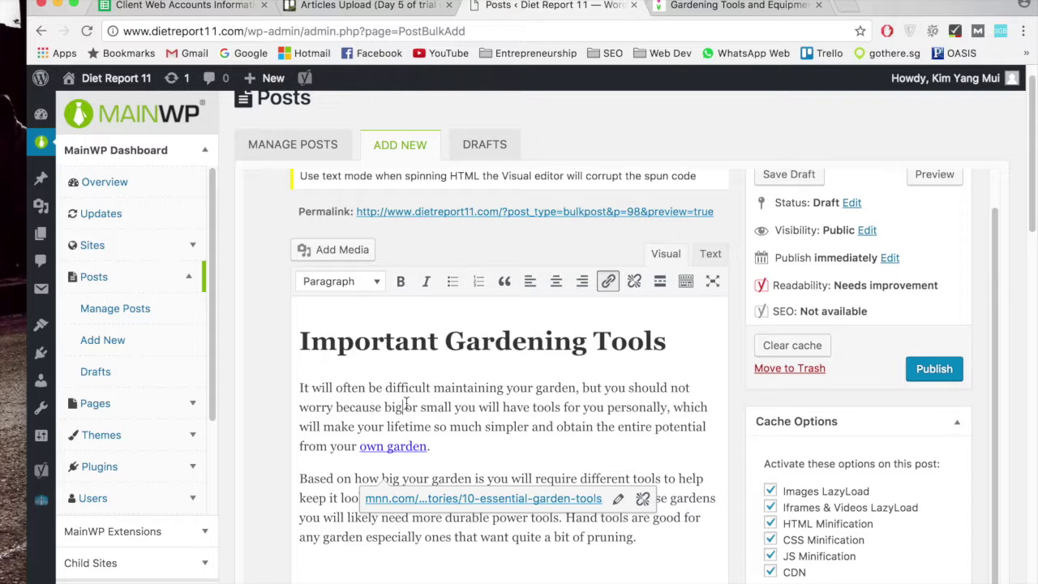
left_click(507, 447)
scroll(507, 449, "down", 3)
scroll(508, 449, "down", 3)
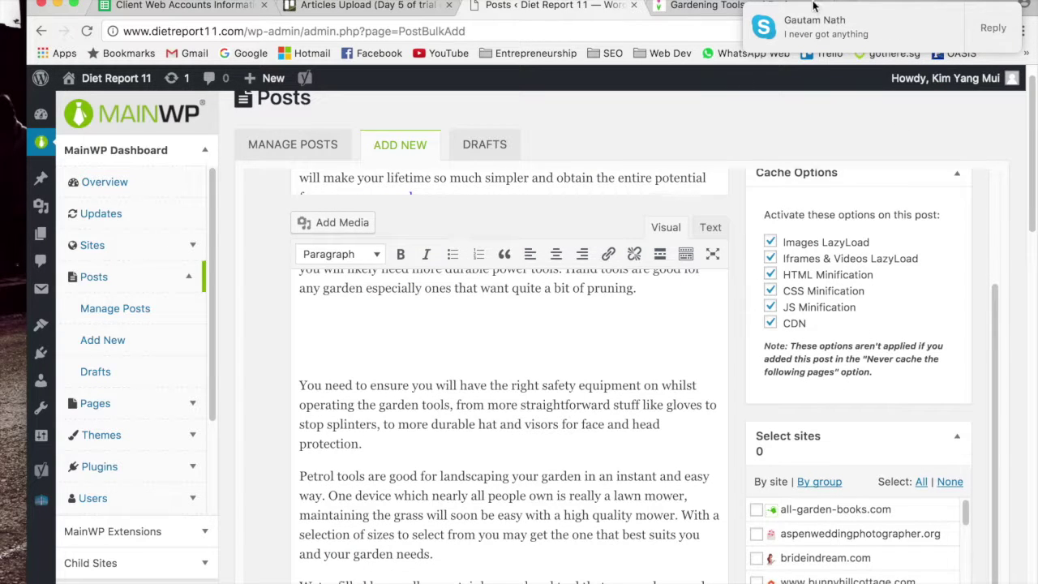
- Quit Skype and close its message notification
left_click(827, 35)
left_click(149, 14)
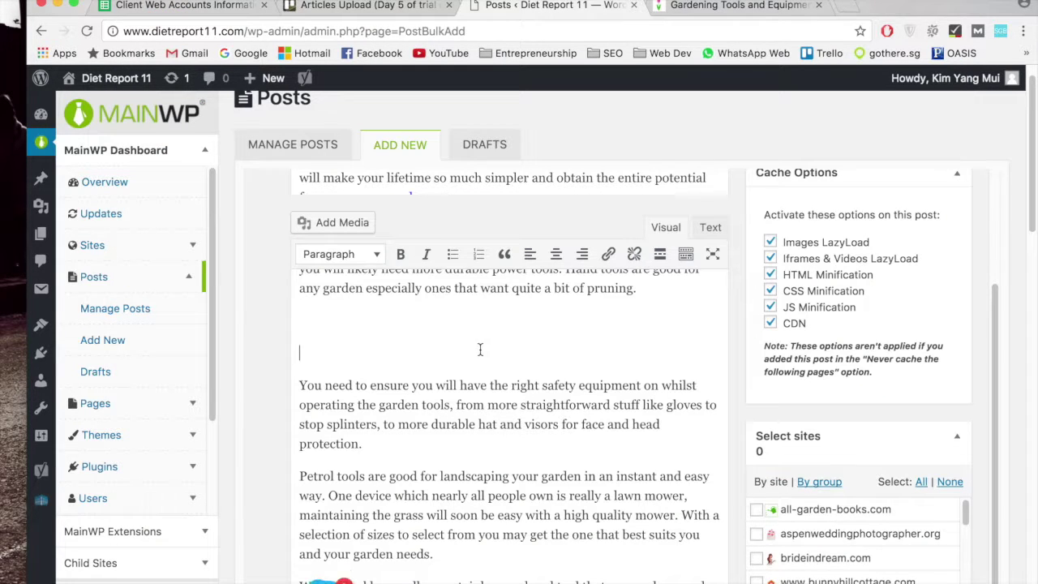
mouse_move(328, 573)
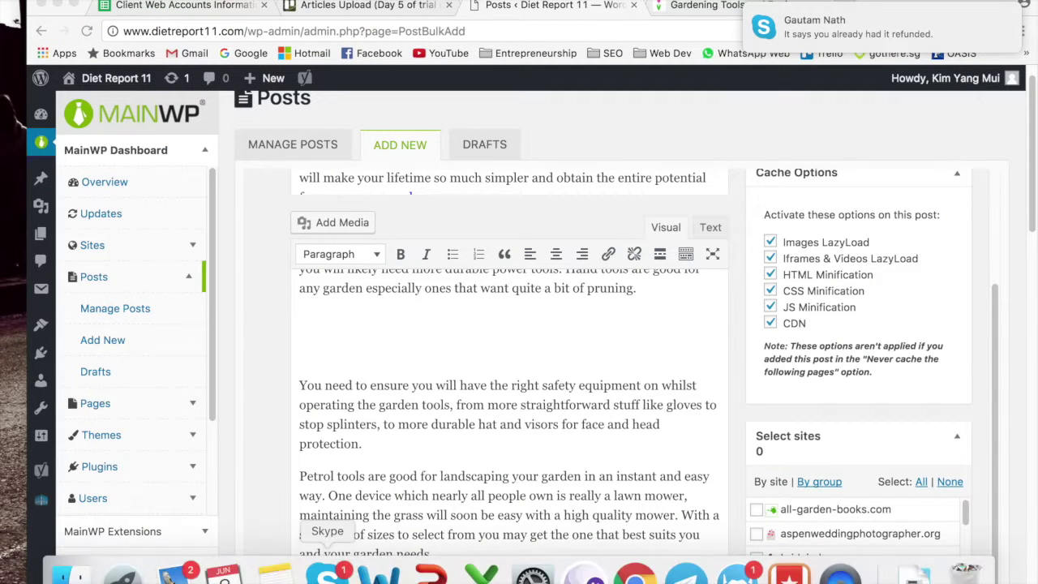
right_click(337, 574)
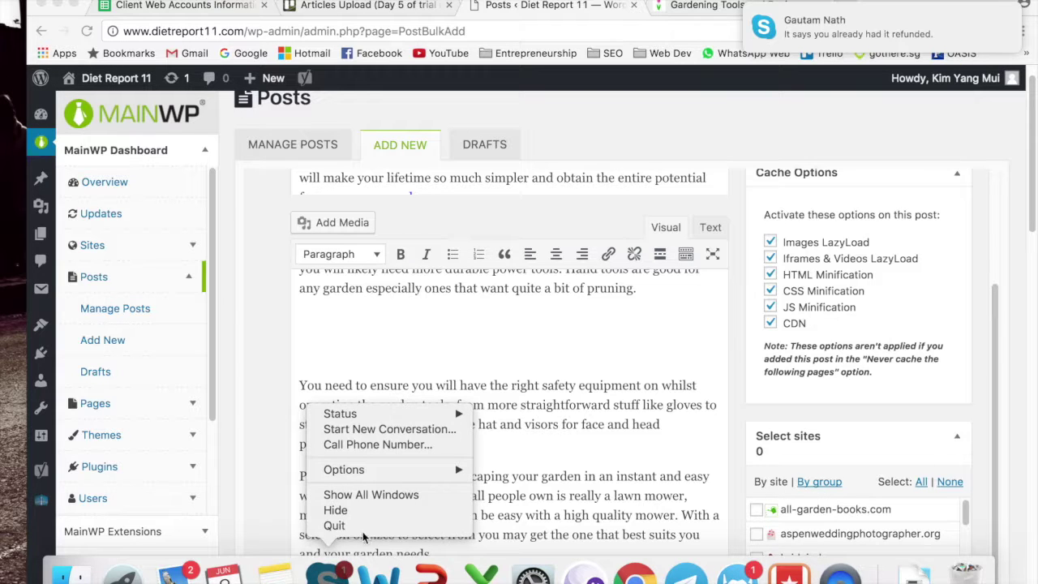
left_click(364, 529)
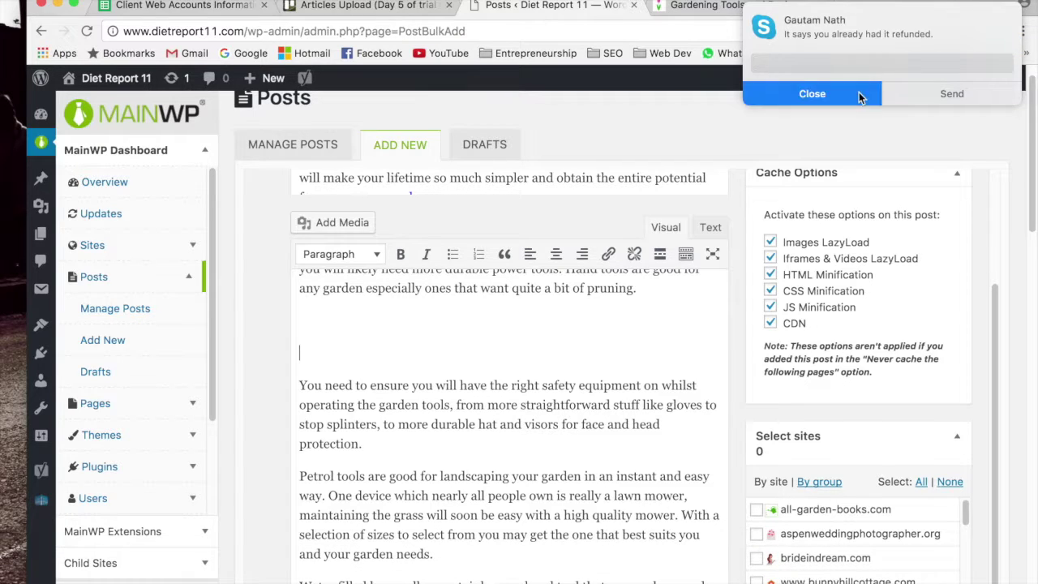
left_click(865, 95)
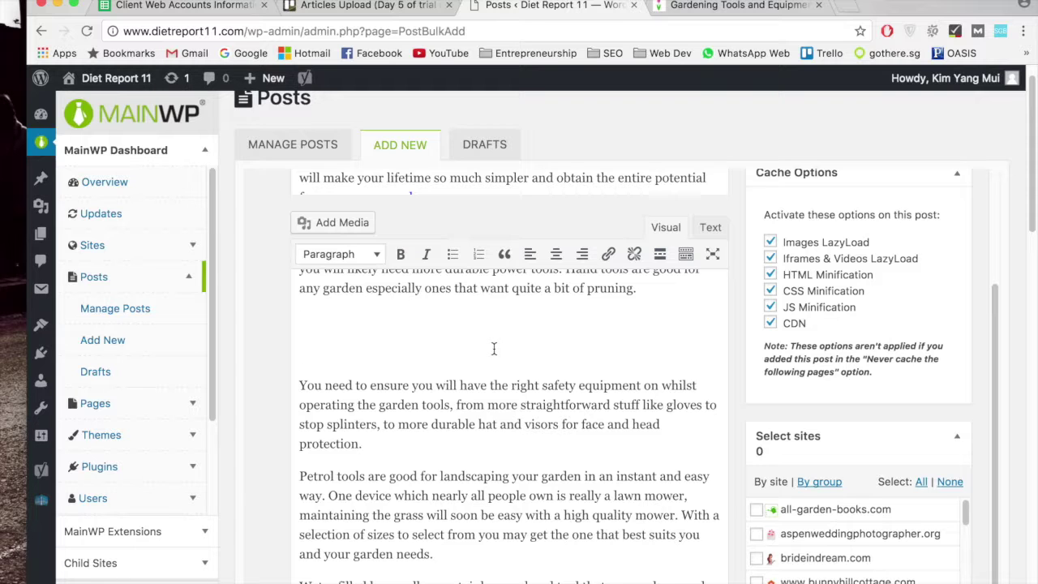
- Check the Word document and add the line "Right Safety Equipment" above the post paragraph starting "You need to ensure"
key("super+Tab")
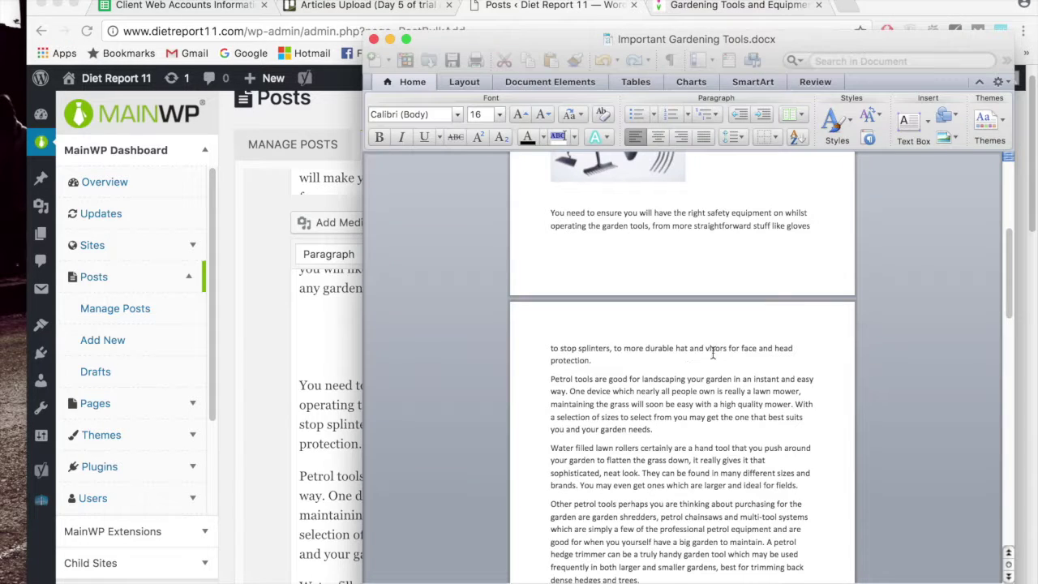
key("super+Tab")
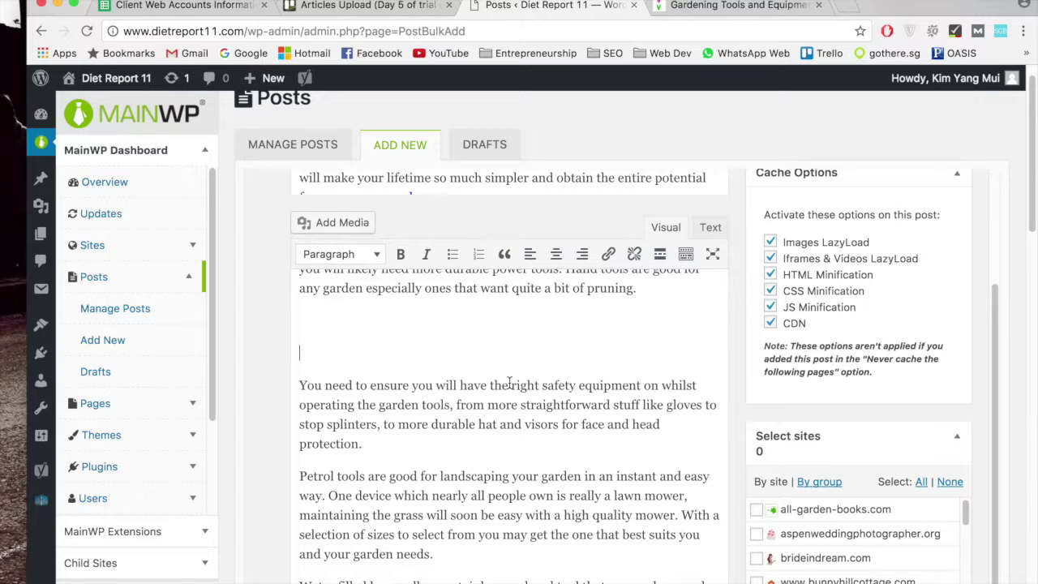
type("Right Safety Equi")
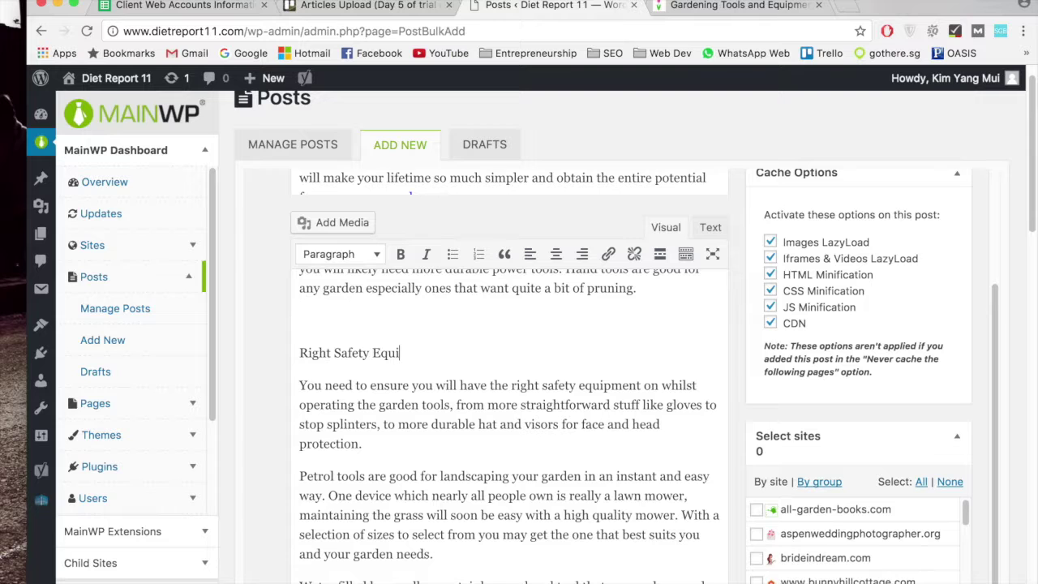
type("pentment")
- Format the "Right Safety Equipment" line as Heading 2
left_click_drag(487, 353, 273, 317)
scroll(276, 312, "up", 3)
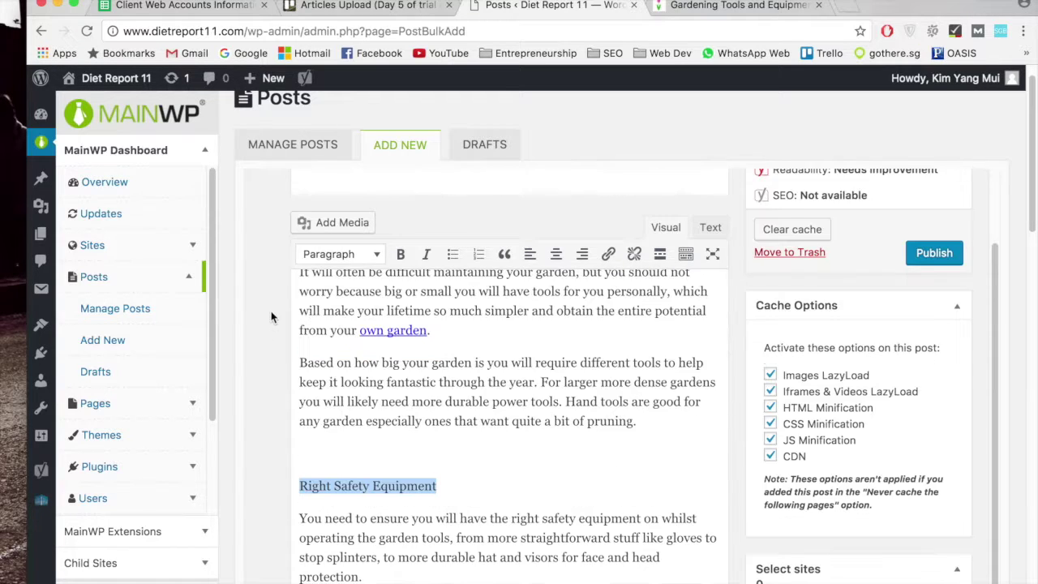
scroll(291, 291, "down", 2)
left_click(317, 259)
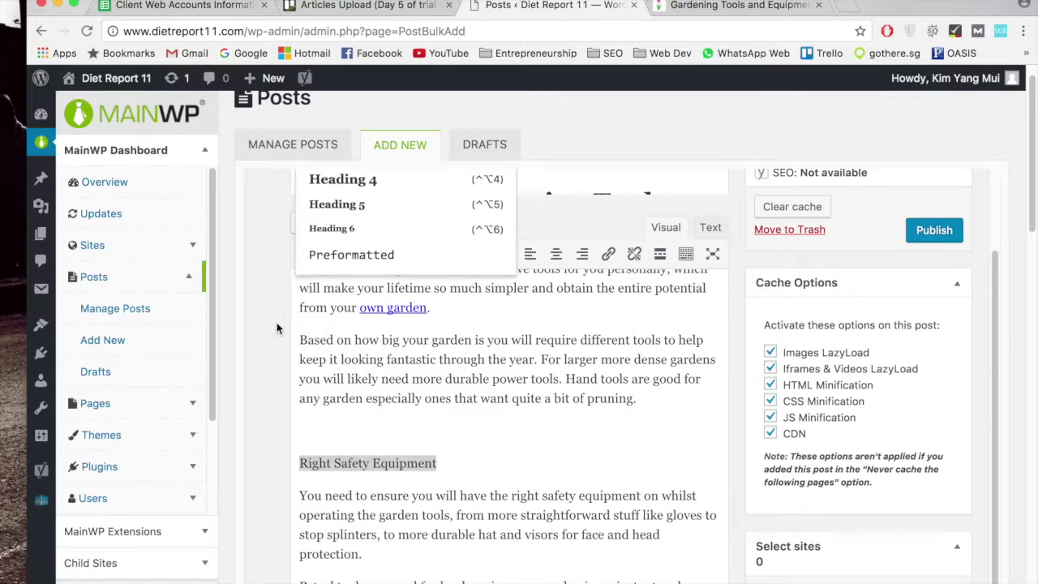
scroll(276, 328, "up", 4)
scroll(276, 329, "up", 3)
left_click(349, 402)
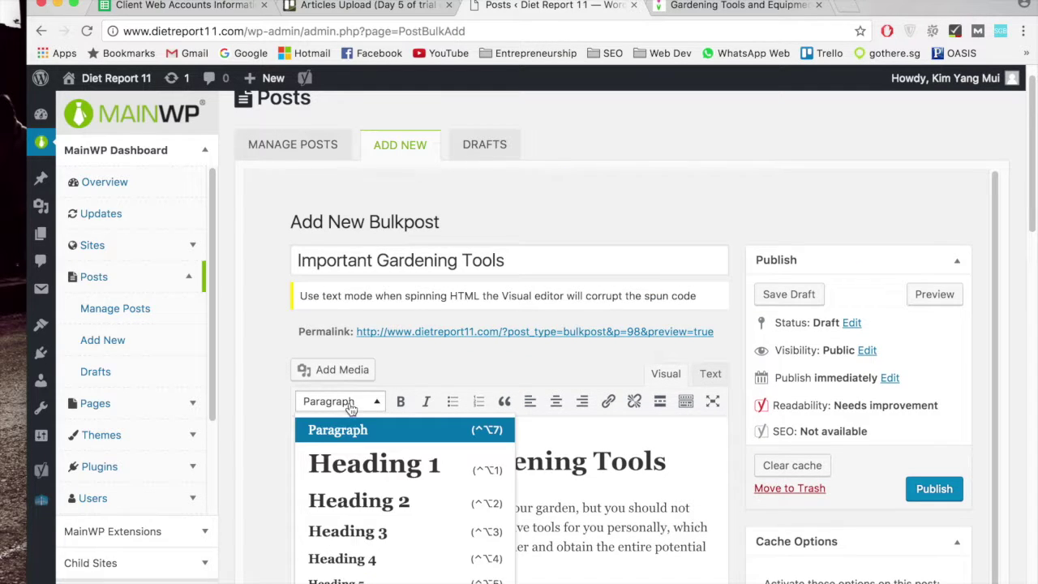
left_click(375, 501)
scroll(274, 430, "down", 4)
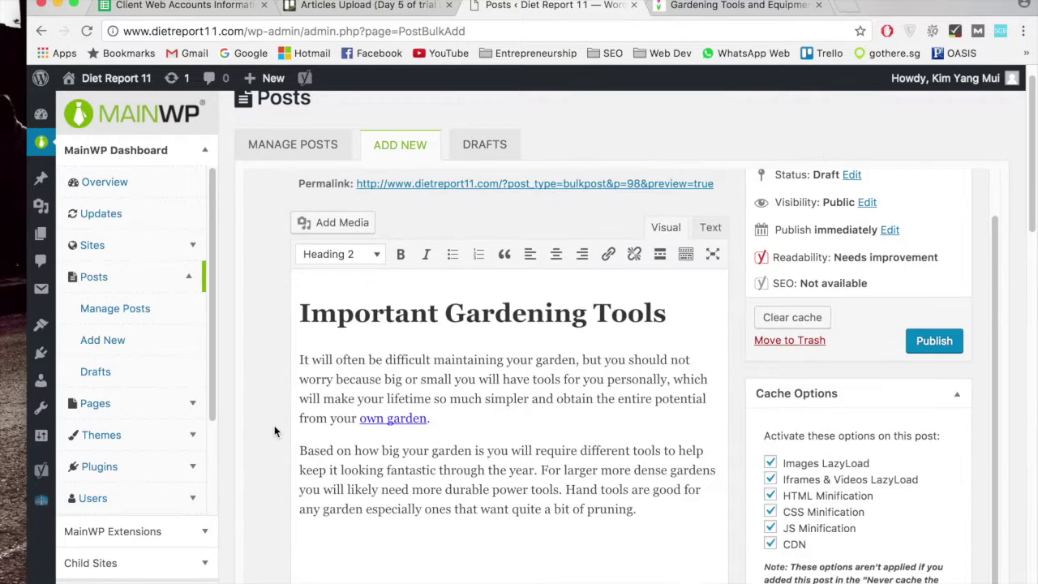
scroll(274, 430, "down", 3)
left_click(480, 463)
scroll(479, 463, "down", 1)
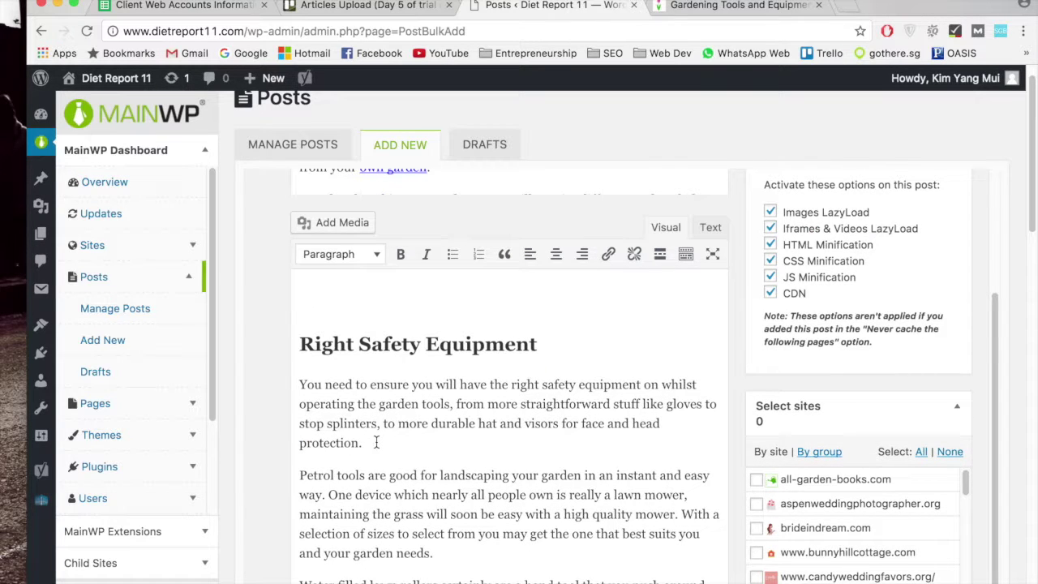
scroll(422, 427, "down", 1)
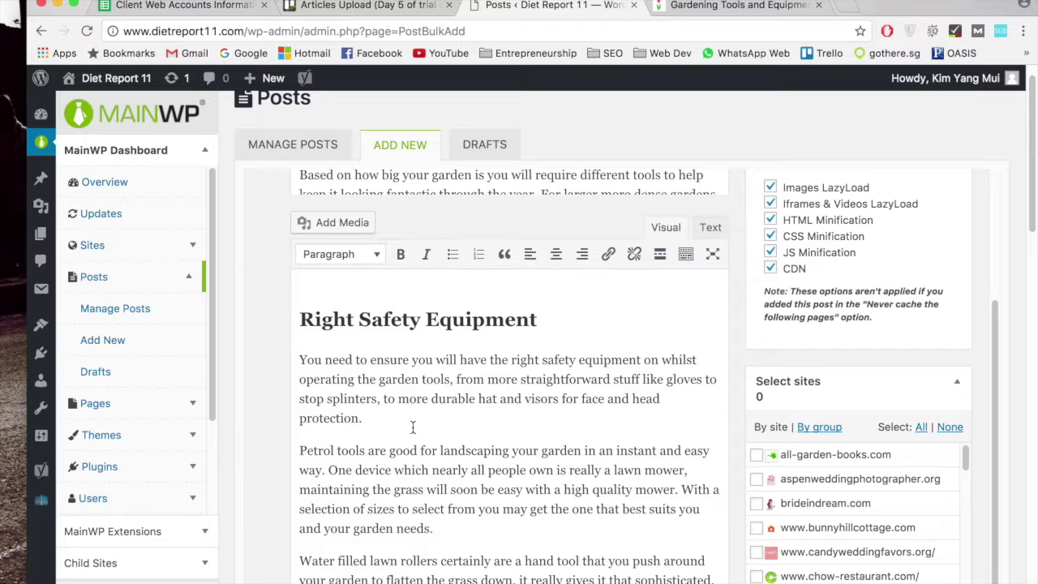
left_click(491, 324)
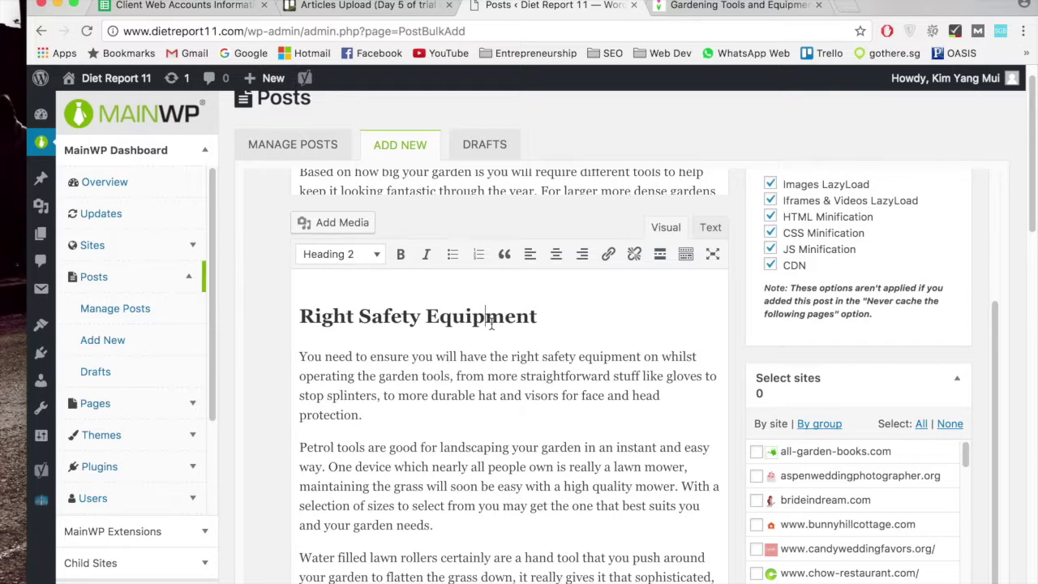
- Insert the line "Petrol Tools" between the safety equipment paragraph and the paragraph about petrol tools for landscaping
left_click(408, 420)
key("Return")
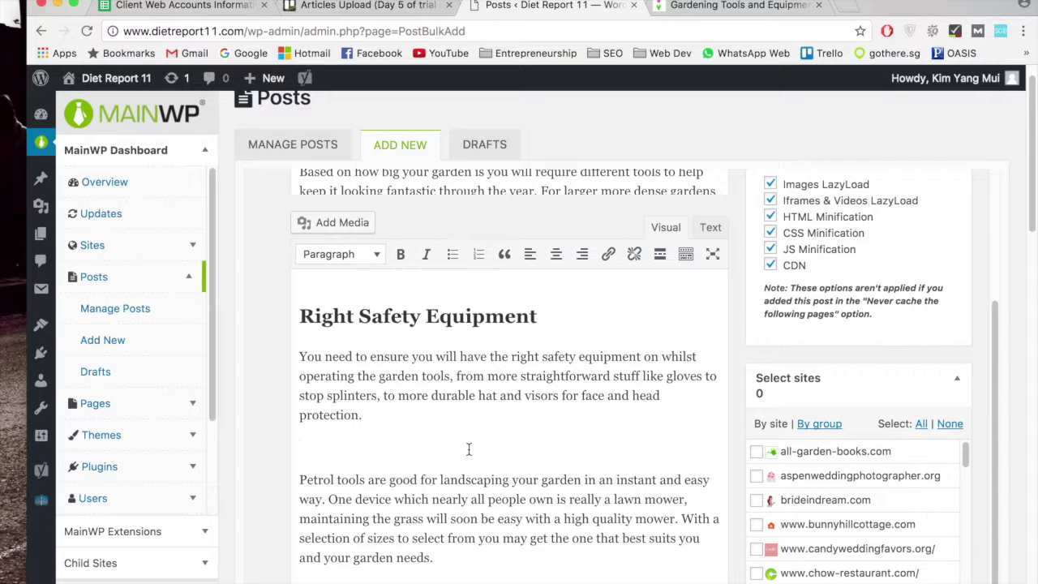
type("Petrol Tools")
- Format the "Petrol Tools" line as Heading 3
triple_click(314, 444)
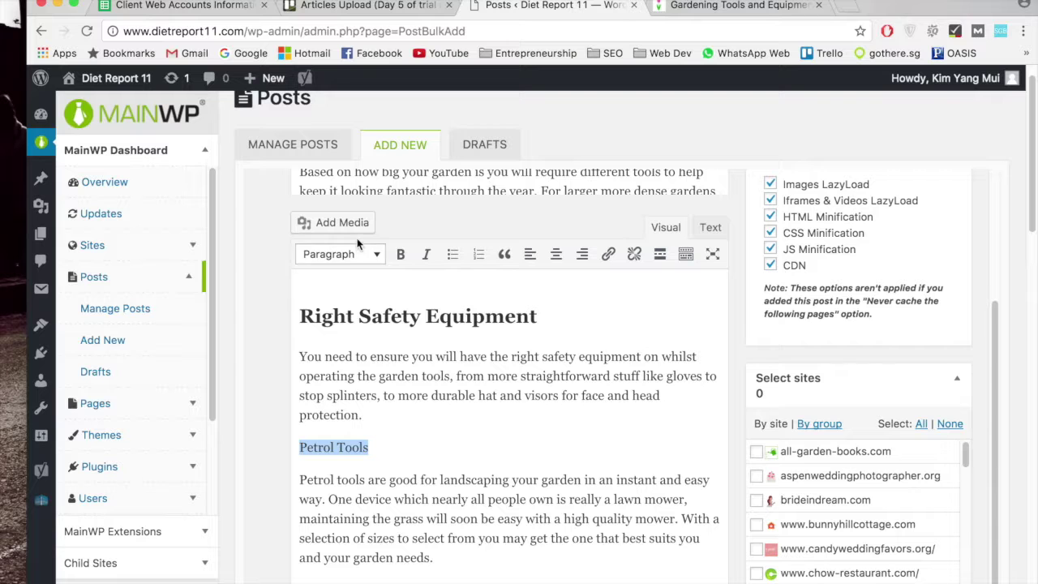
scroll(259, 361, "up", 3)
scroll(261, 354, "up", 4)
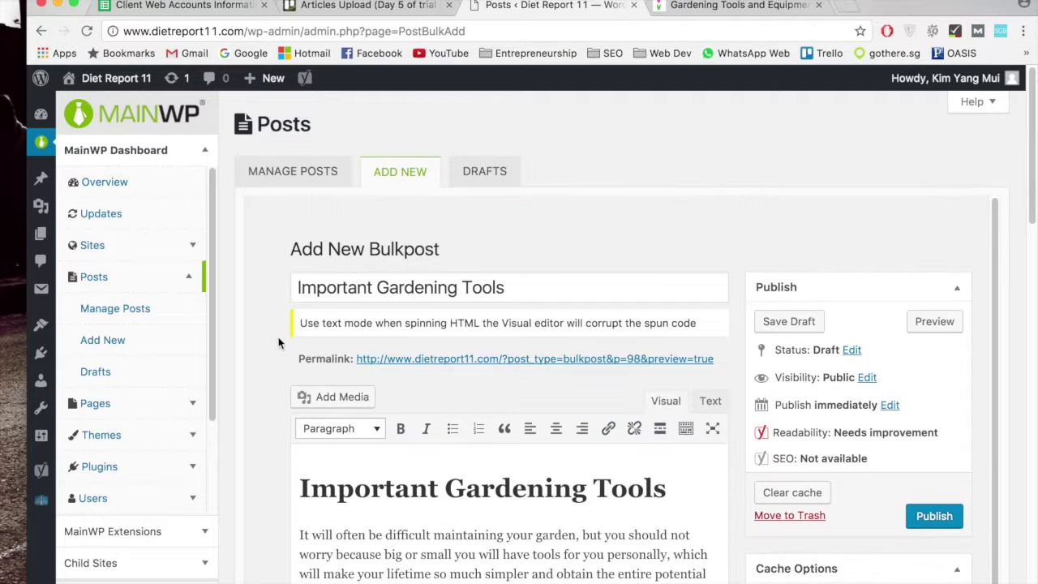
left_click(336, 428)
left_click(400, 558)
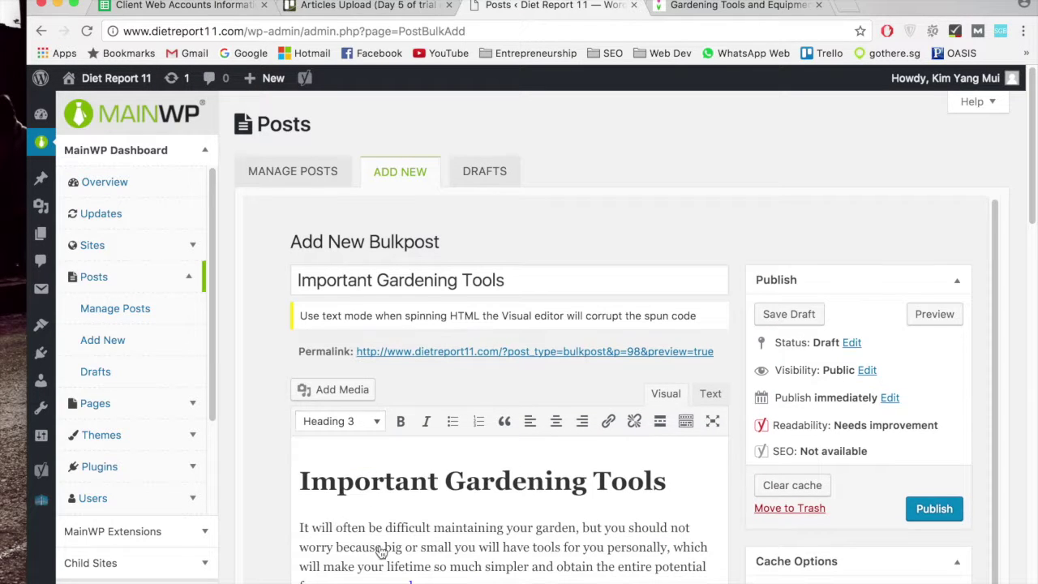
scroll(273, 488, "down", 5)
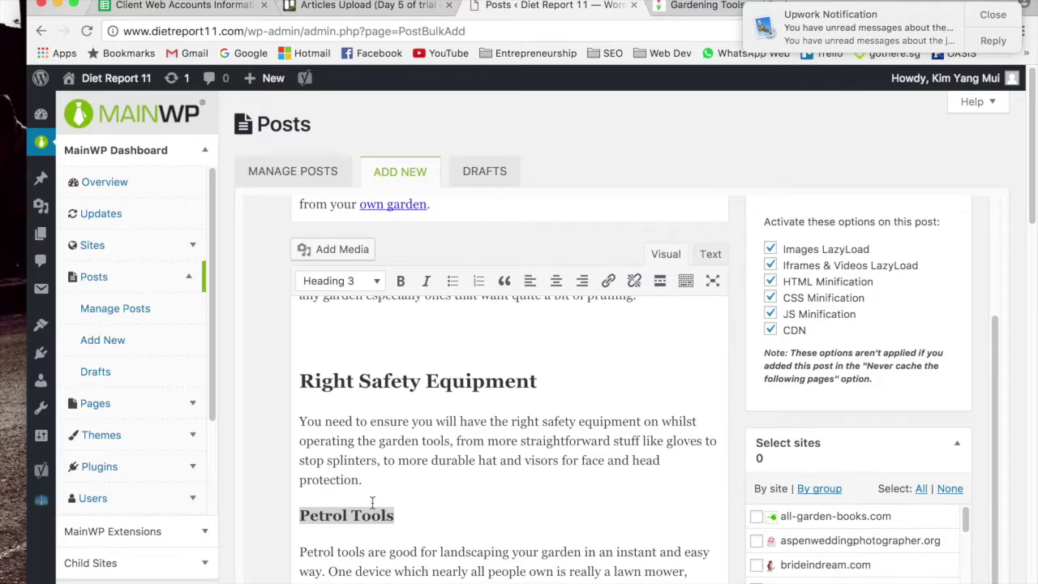
- Write the line "Pole Pruners" above the paragraph about long reach pole pruners
scroll(372, 502, "down", 10)
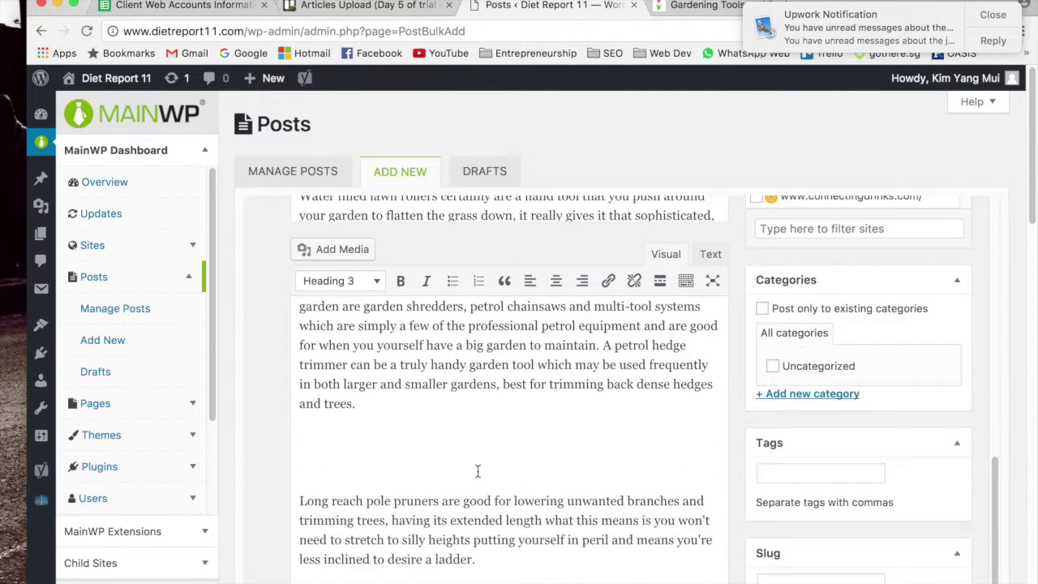
scroll(478, 471, "down", 5)
scroll(475, 457, "up", 3)
left_click(374, 362)
type("Pole Pruner")
- Format the "Pole Pruners" line as Heading 2 and dismiss the Upwork notification
left_click_drag(430, 368, 293, 351)
scroll(294, 350, "up", 10)
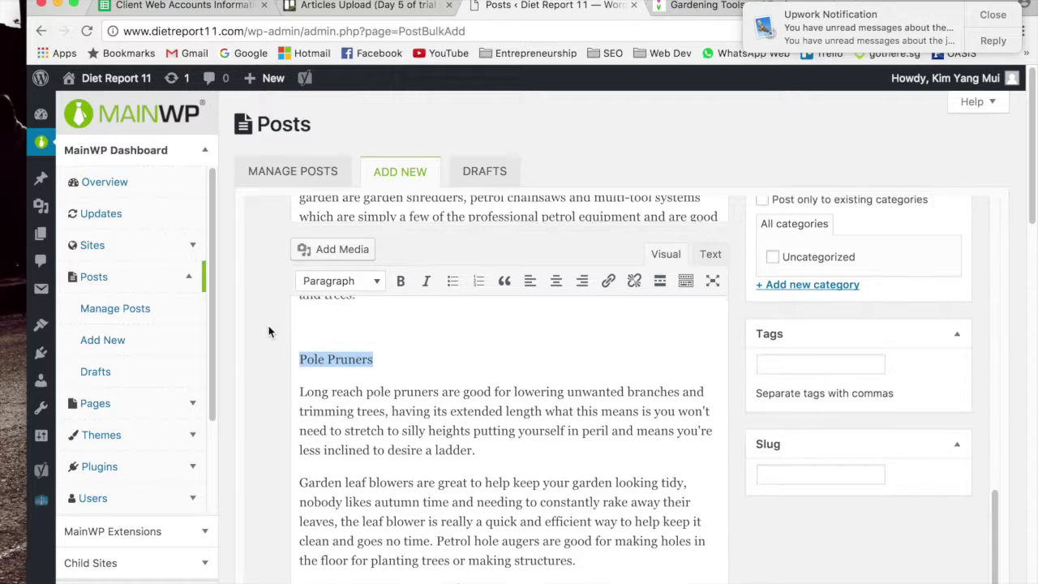
left_click(364, 312)
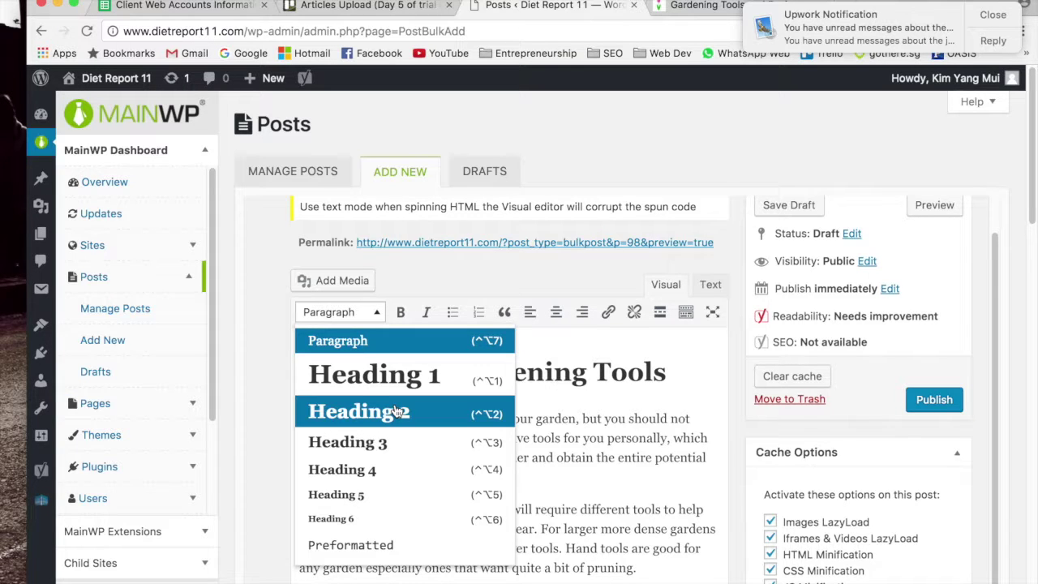
left_click(395, 412)
scroll(264, 449, "down", 10)
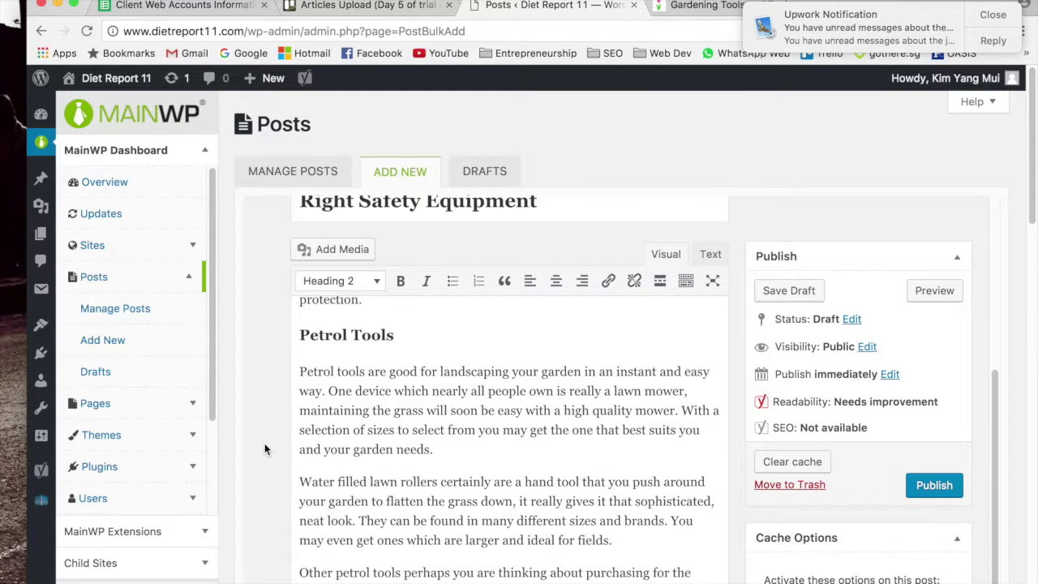
scroll(264, 449, "down", 10)
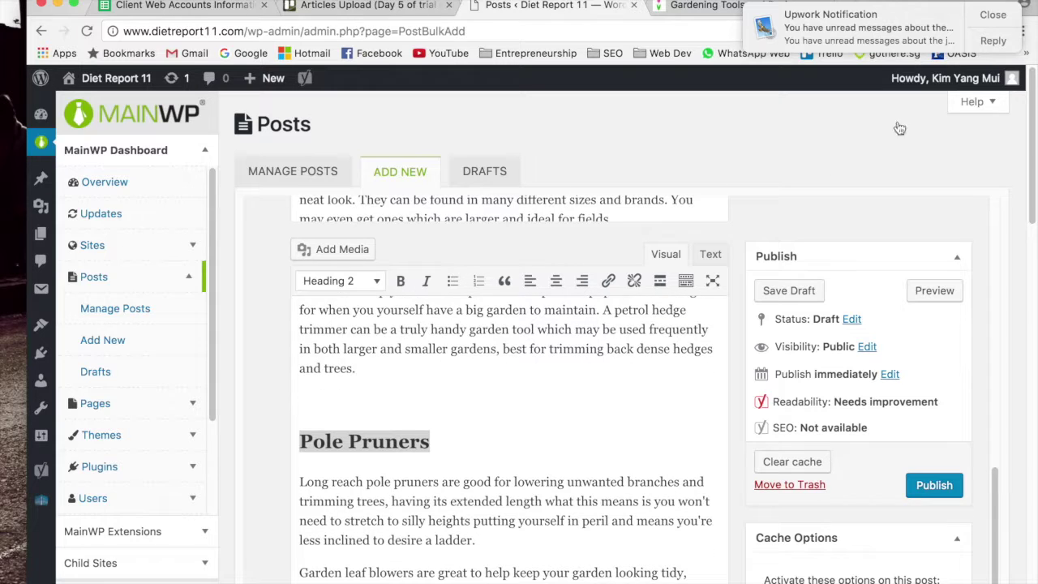
left_click(994, 16)
- Insert the line "Other Useful Tools" above the paragraph about garden hoses and connectors
scroll(482, 442, "down", 5)
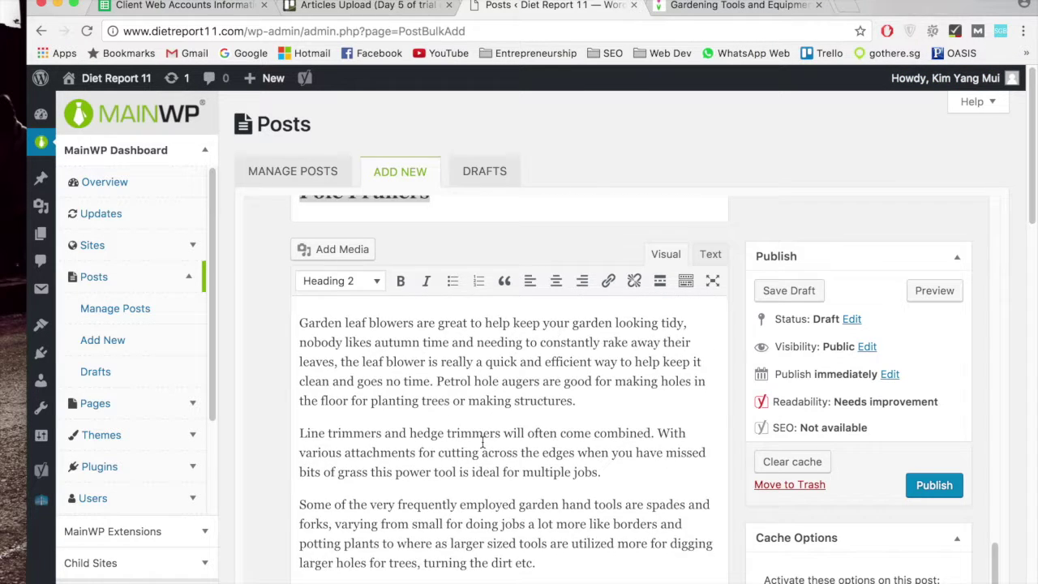
scroll(482, 442, "down", 5)
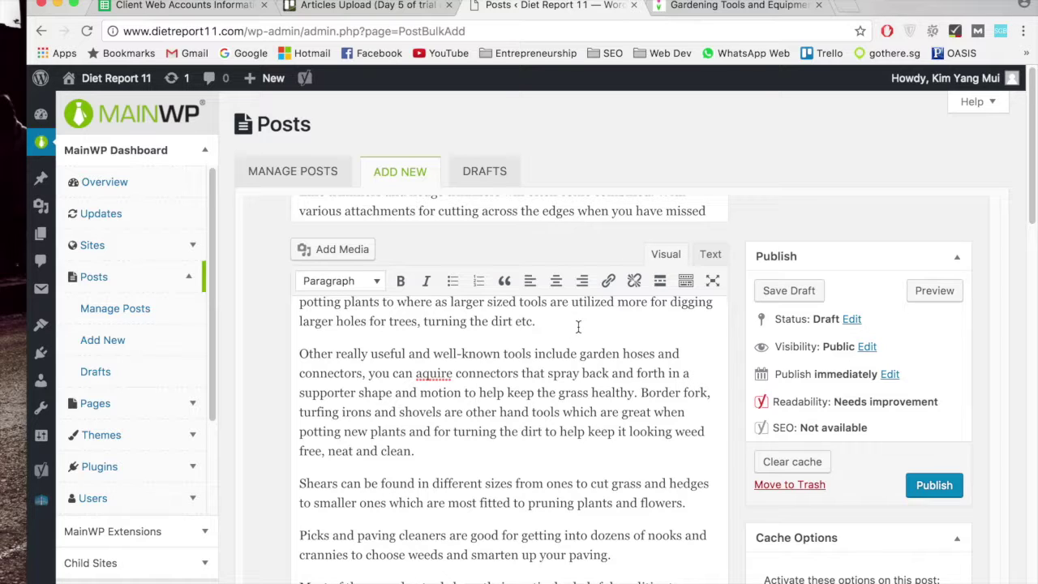
key("Return")
type("Other")
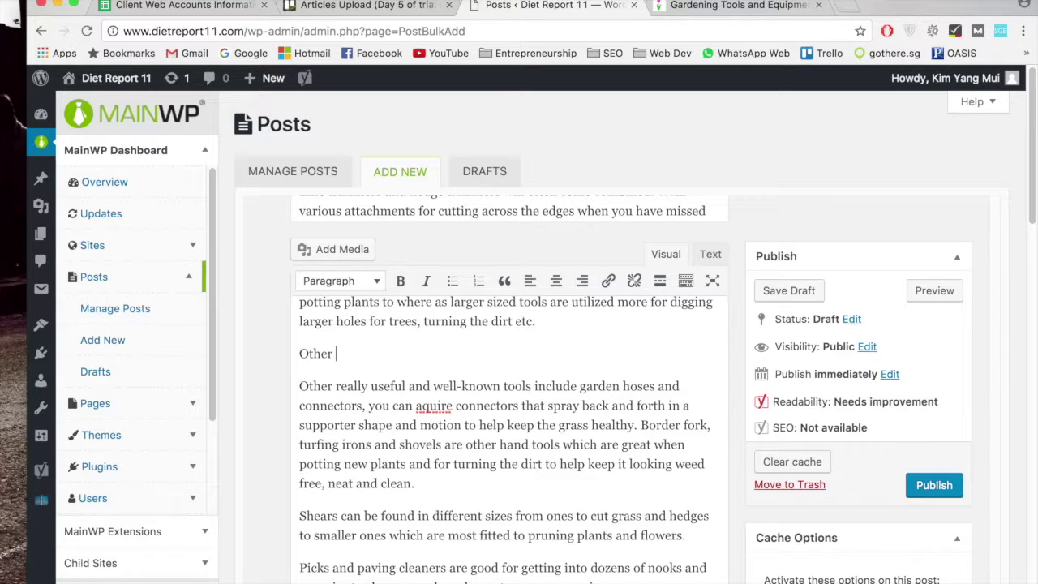
type(" Useful Tools")
left_click_drag(298, 386, 437, 387)
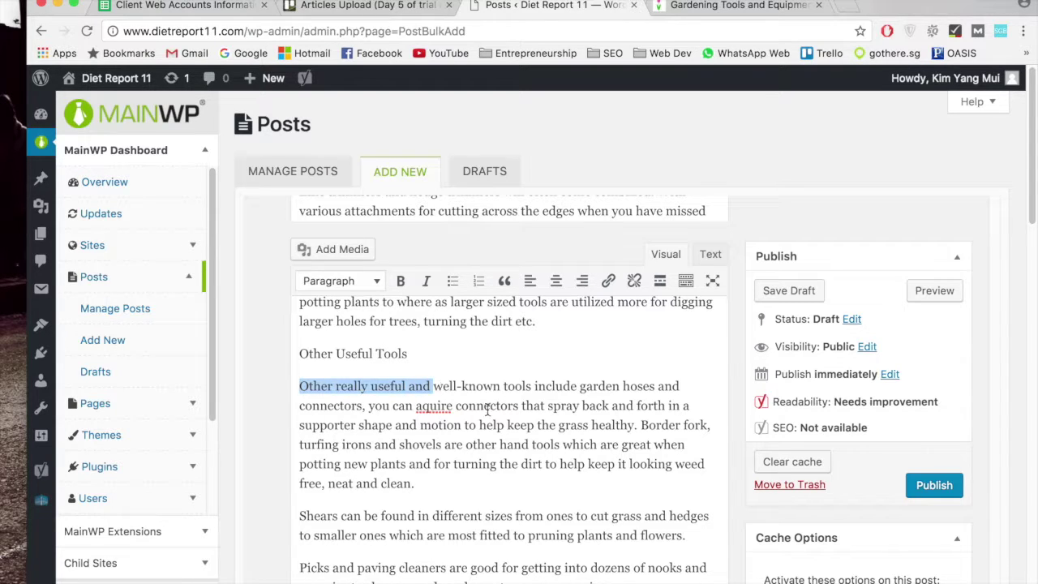
left_click(424, 419)
- Format the "Other Useful Tools" line as Heading 2
left_click_drag(408, 353, 289, 353)
scroll(270, 358, "up", 10)
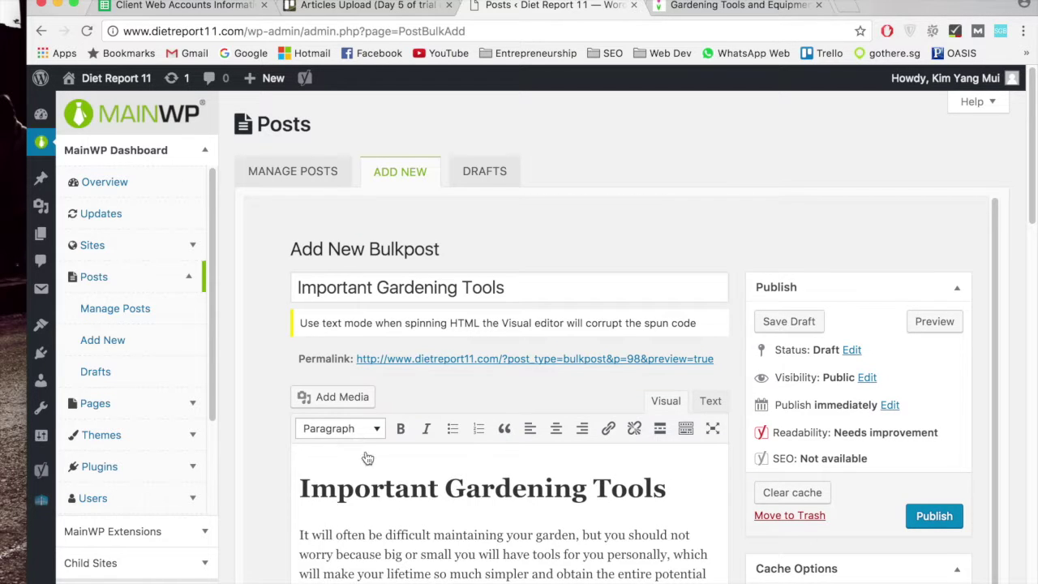
left_click(342, 430)
left_click(399, 529)
scroll(268, 477, "down", 8)
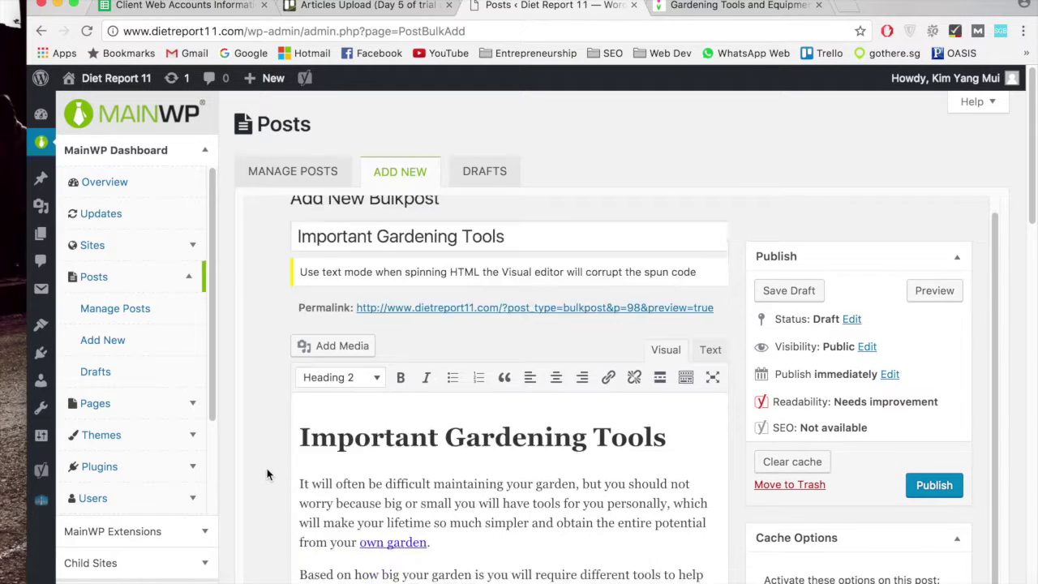
scroll(416, 472, "up", 4)
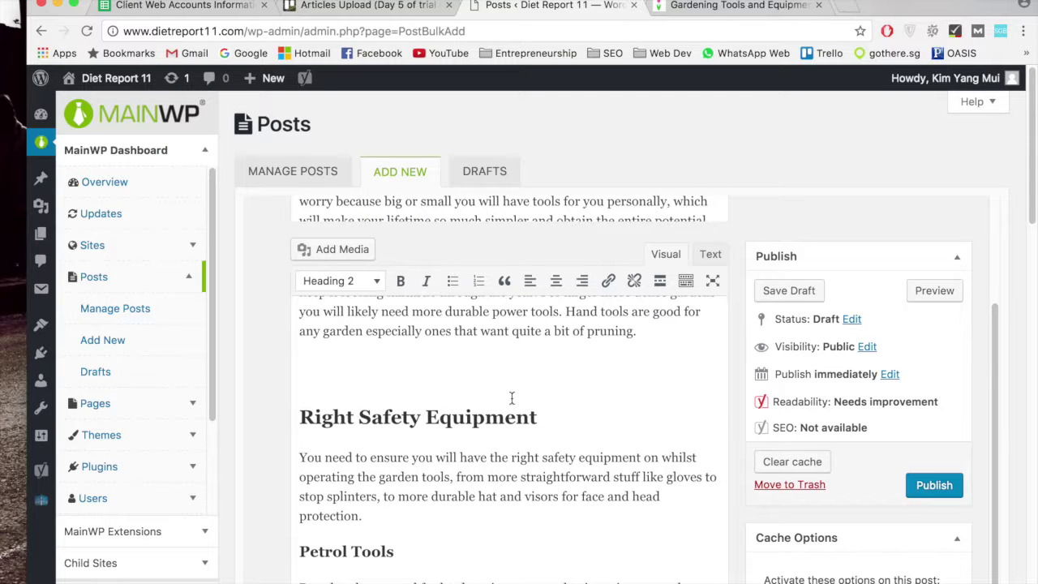
scroll(514, 377, "up", 1)
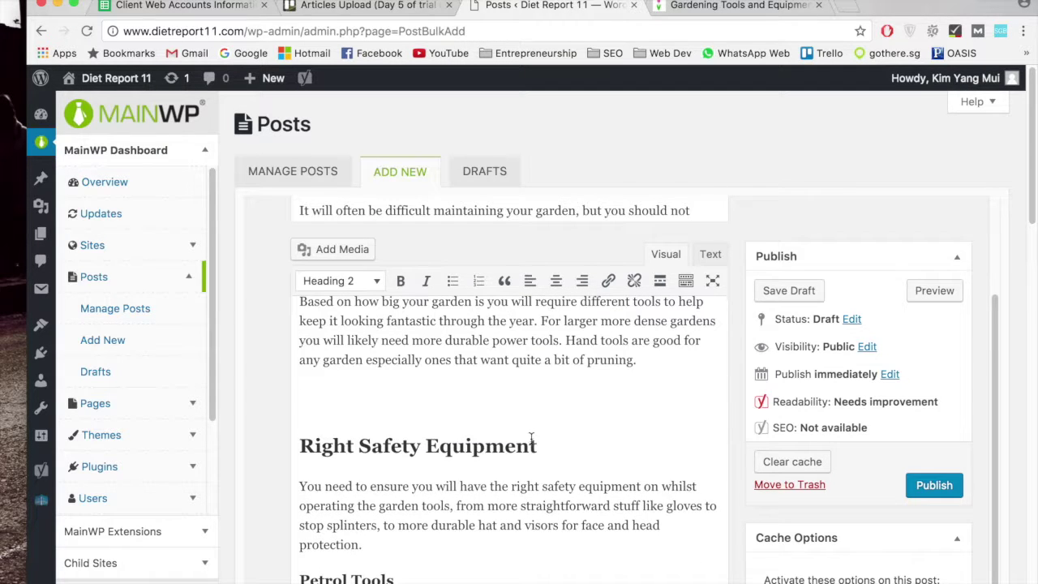
- Switch to the Word document and save its first picture, the garden tools, to Downloads as a PNG named "gardening equipment"
key("super+Tab")
scroll(652, 419, "up", 6)
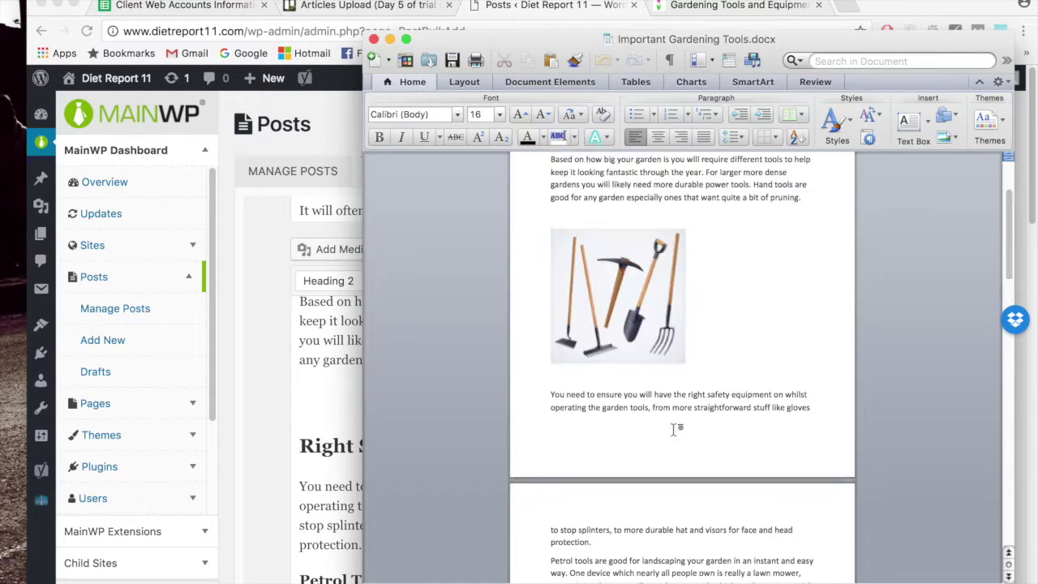
left_click(658, 381)
right_click(658, 370)
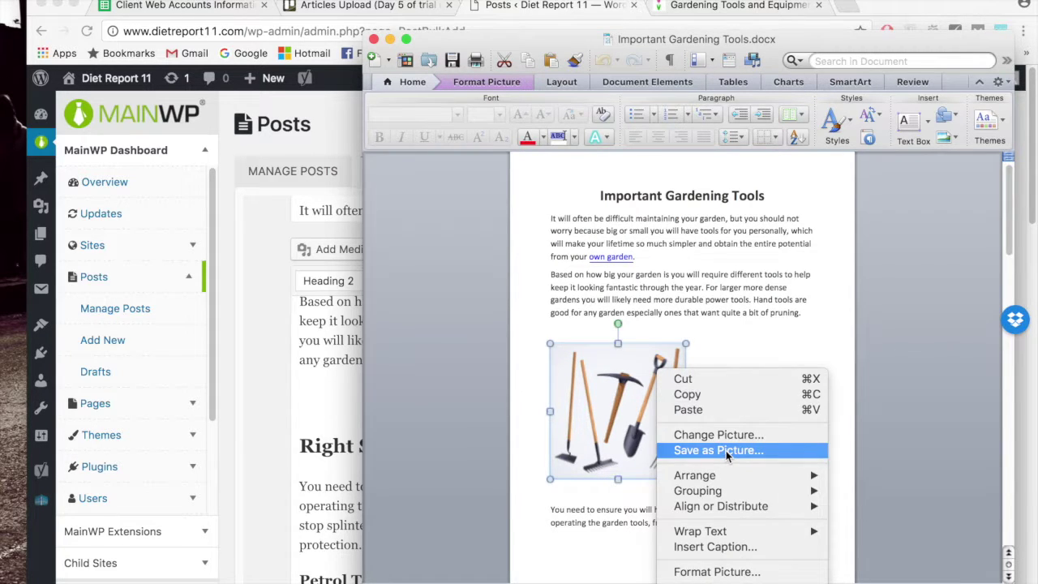
left_click(780, 451)
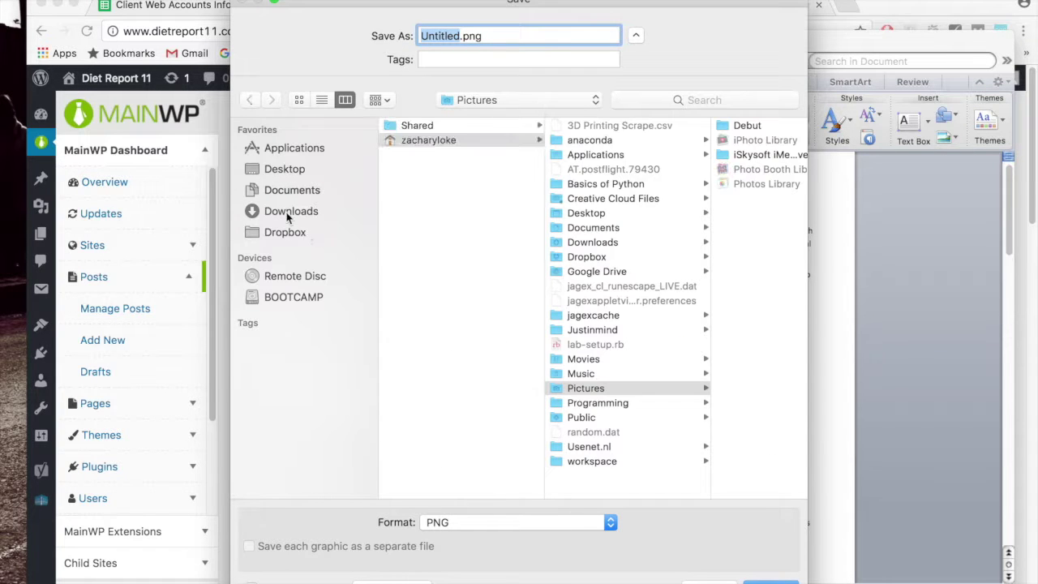
left_click(289, 210)
mouse_move(525, 2)
left_mouse_down()
mouse_move(247, 8)
mouse_move(510, 3)
left_mouse_up()
type("gardening equipment")
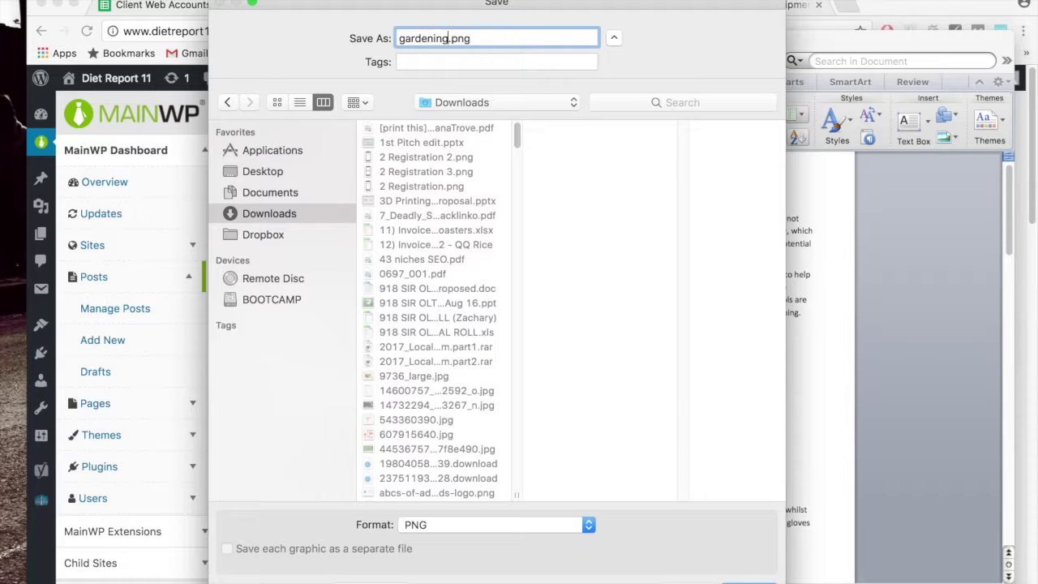
key("Return")
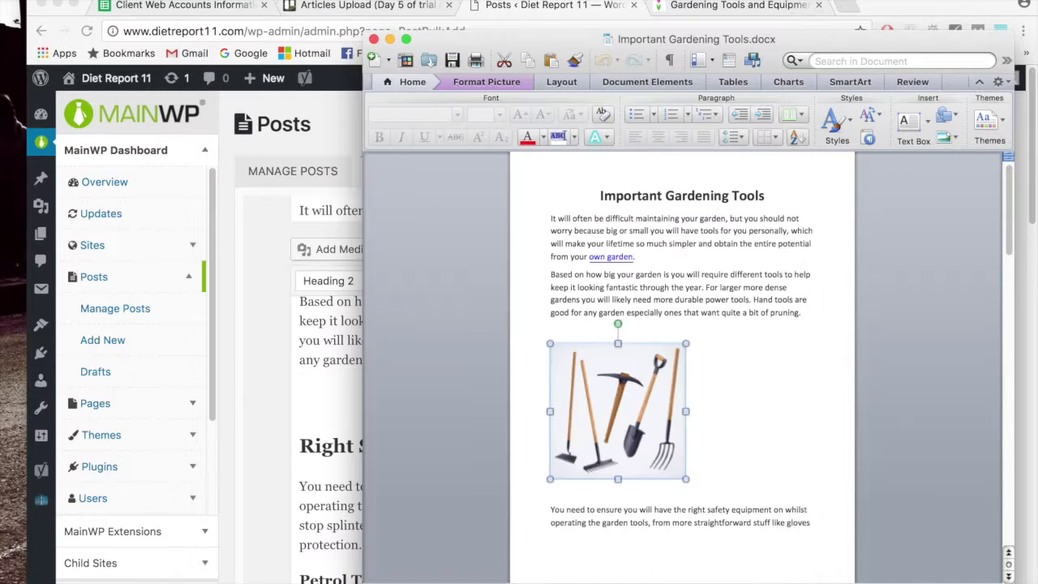
- Save the document's second picture, the gardener working in soil, to Downloads as a PNG named "gardening soil"
scroll(693, 341, "down", 3)
scroll(695, 340, "down", 10)
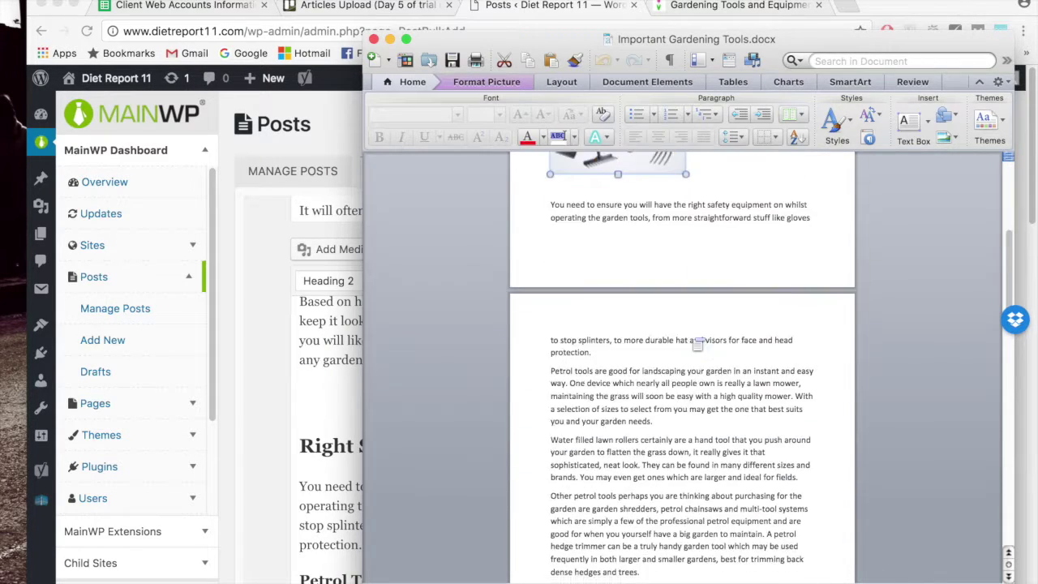
left_click(670, 502)
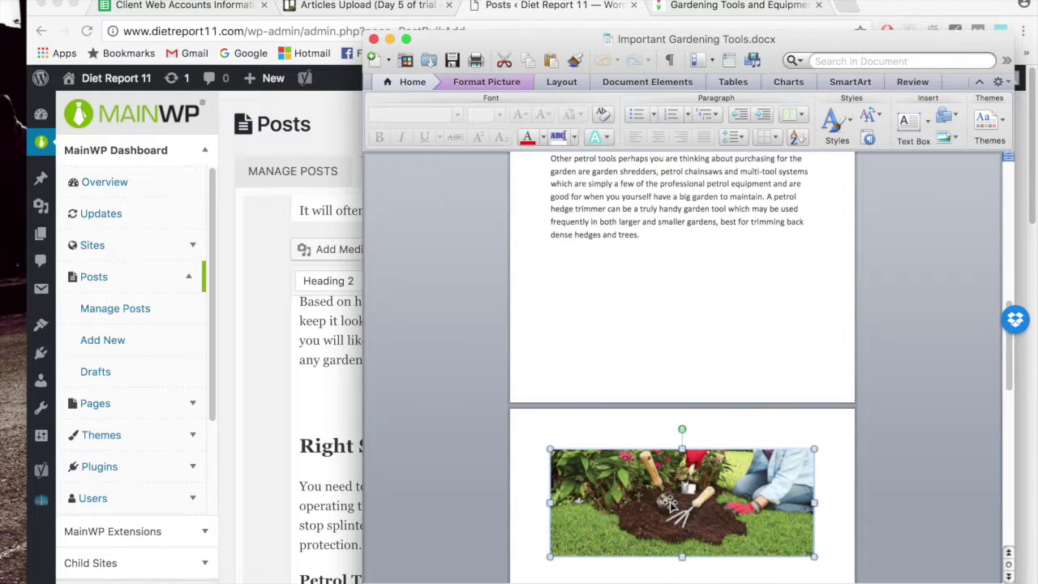
right_click(629, 496)
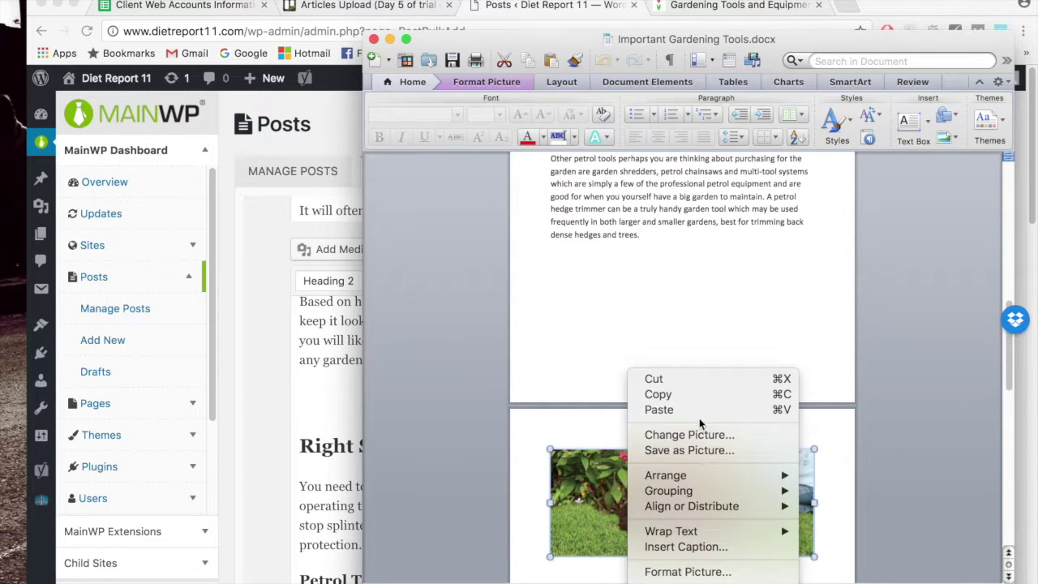
left_click(696, 449)
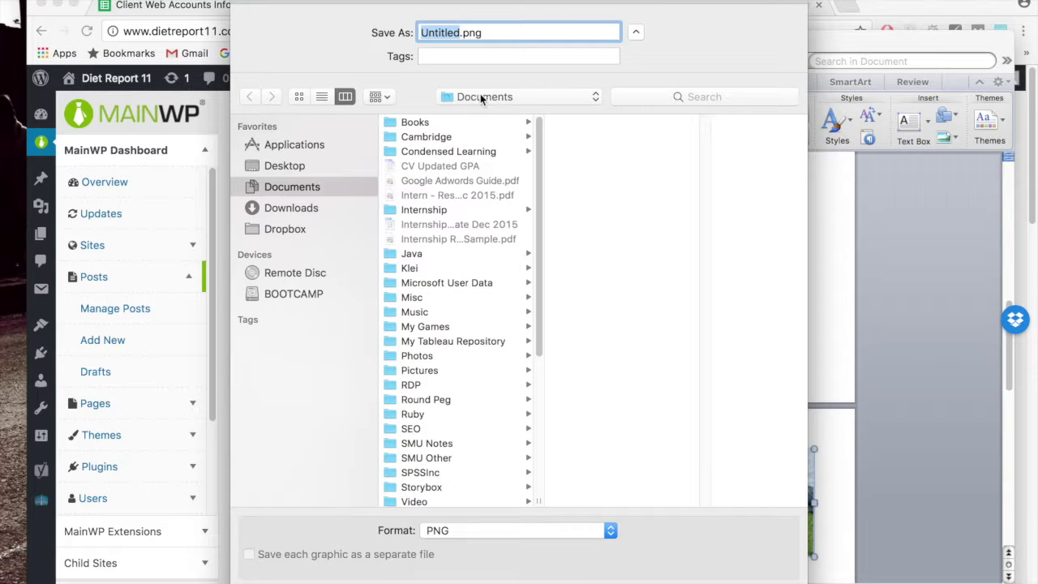
left_click(481, 100)
left_click_drag(609, 4, 397, 11)
type("gardening soil")
left_click_drag(344, 4, 493, 4)
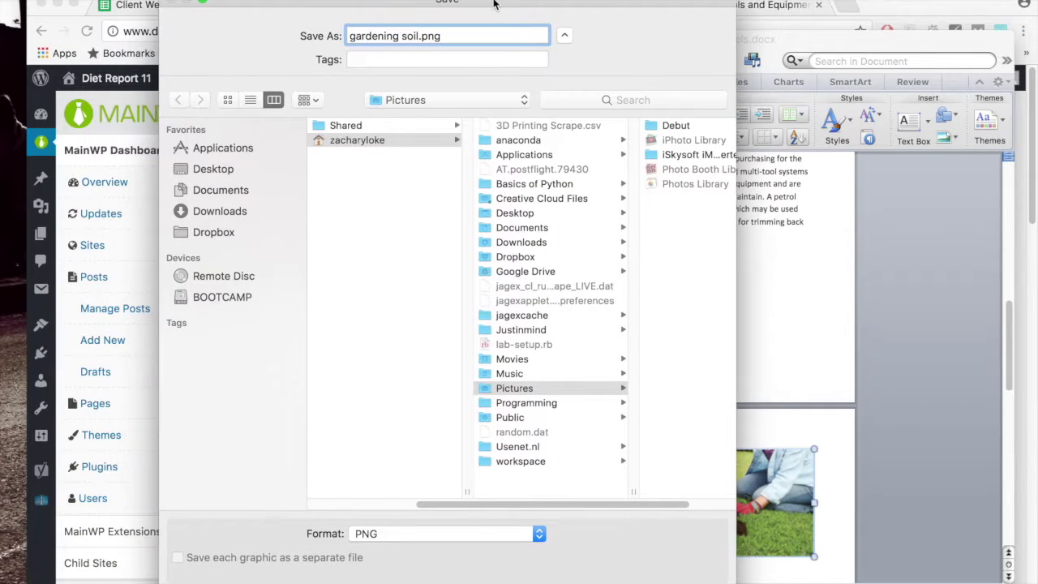
left_click(243, 213)
key("Return")
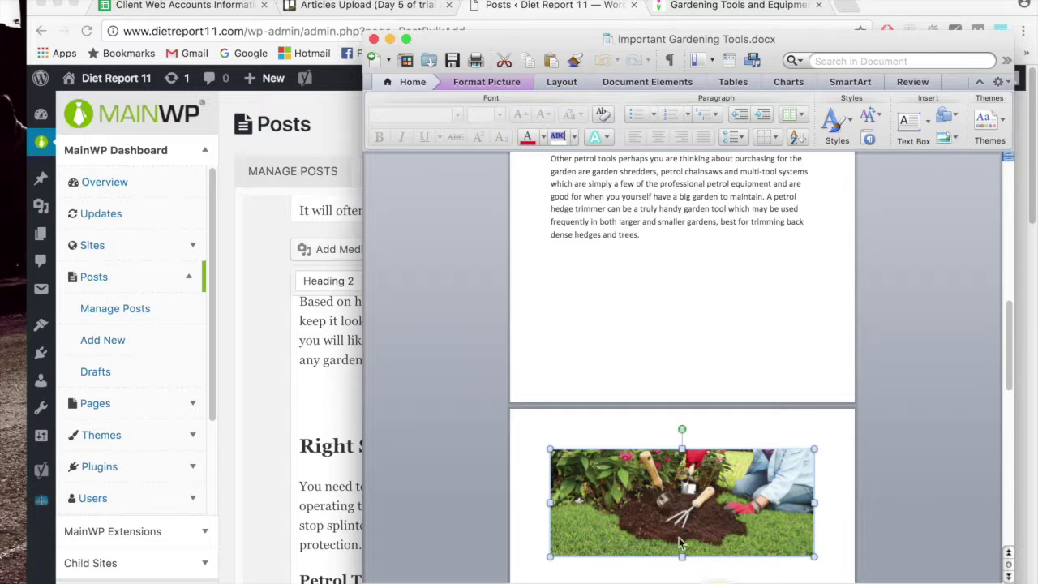
- Check the rest of the Word document for further pictures and close it
scroll(738, 427, "down", 3)
scroll(738, 427, "down", 10)
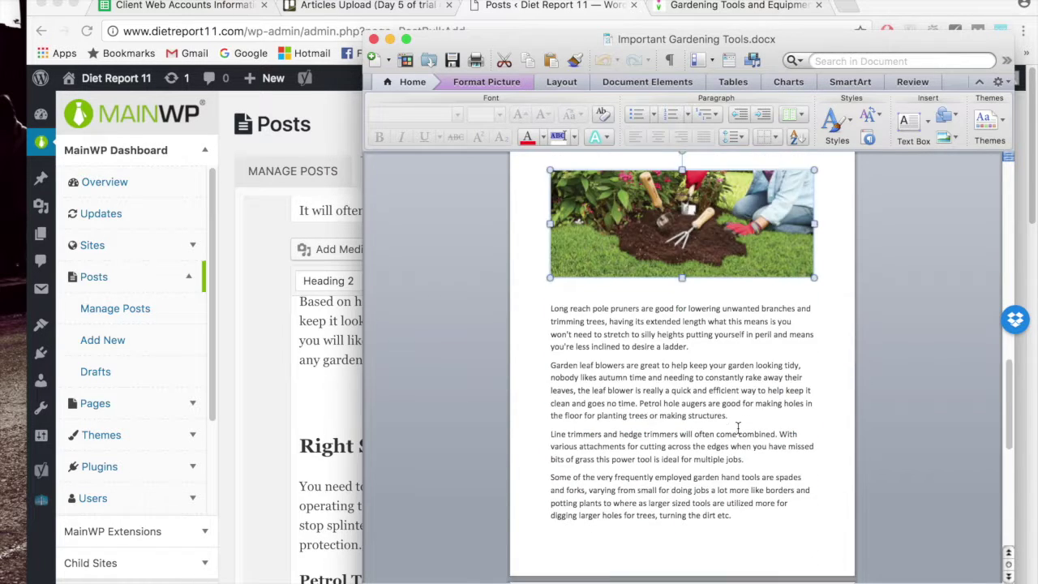
left_click(375, 41)
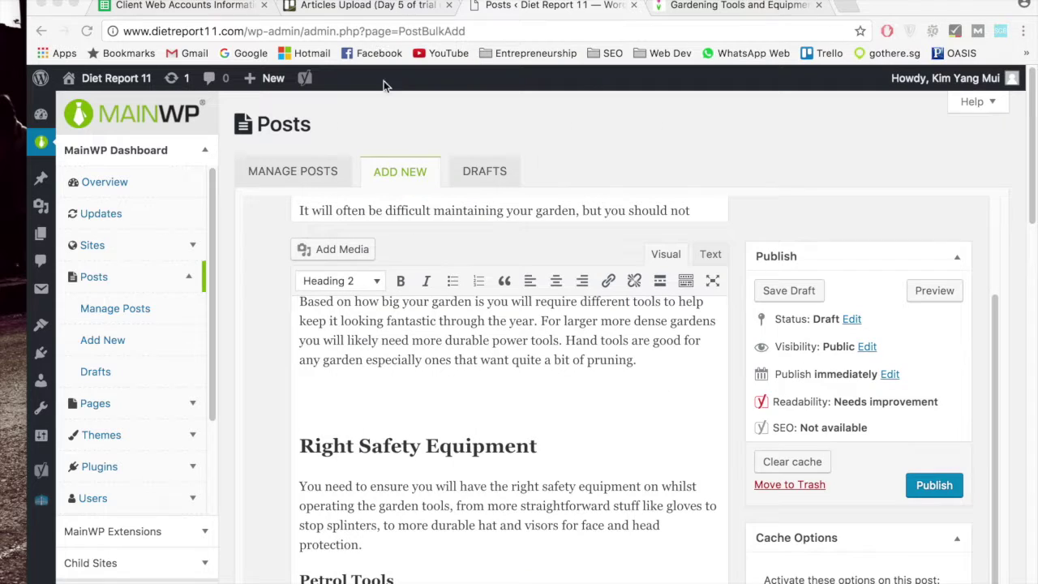
- Upload gardening equipment.png from Downloads at the blank line above the "Right Safety Equipment" heading
left_click(466, 397)
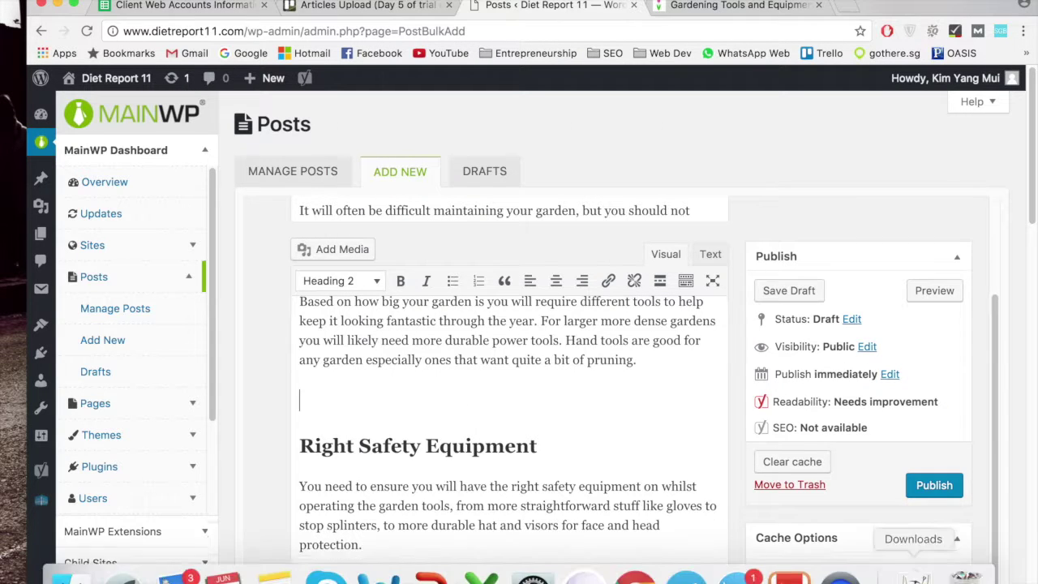
left_click(914, 572)
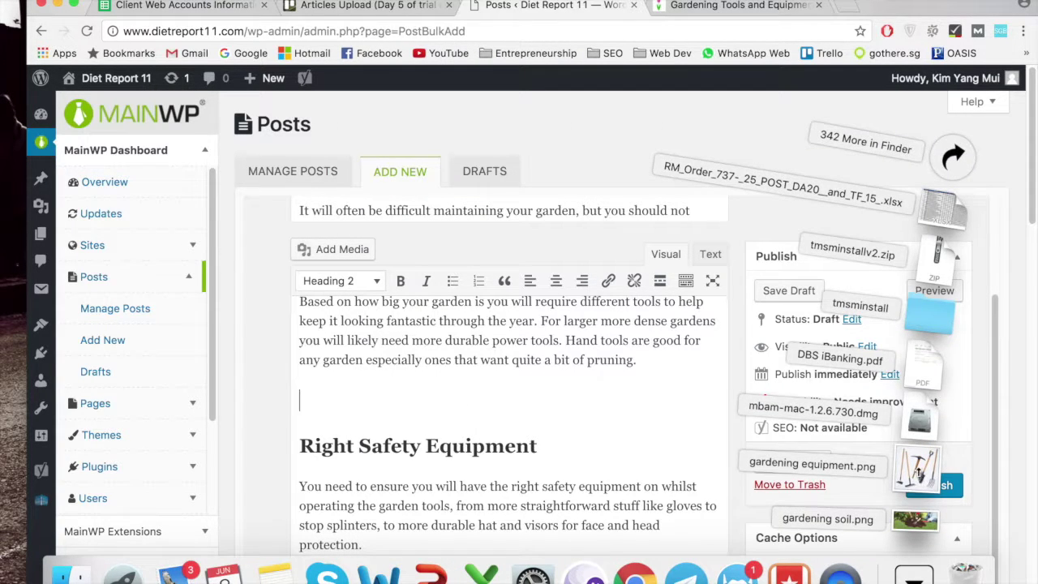
left_click_drag(920, 476, 511, 395)
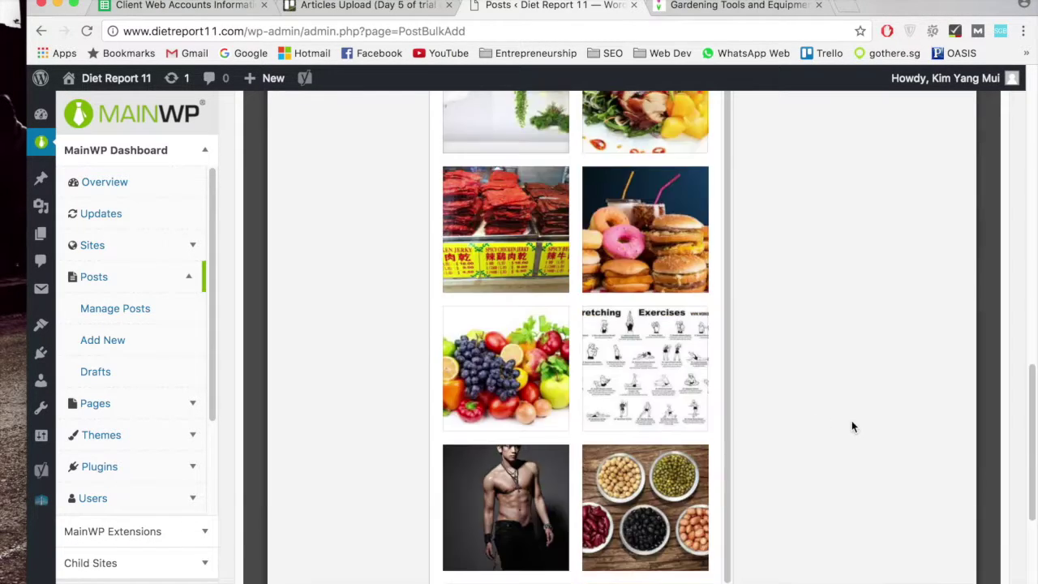
- Give the uploaded garden tools image the alt text "gardening equipment" and insert it into the post
scroll(788, 442, "down", 5)
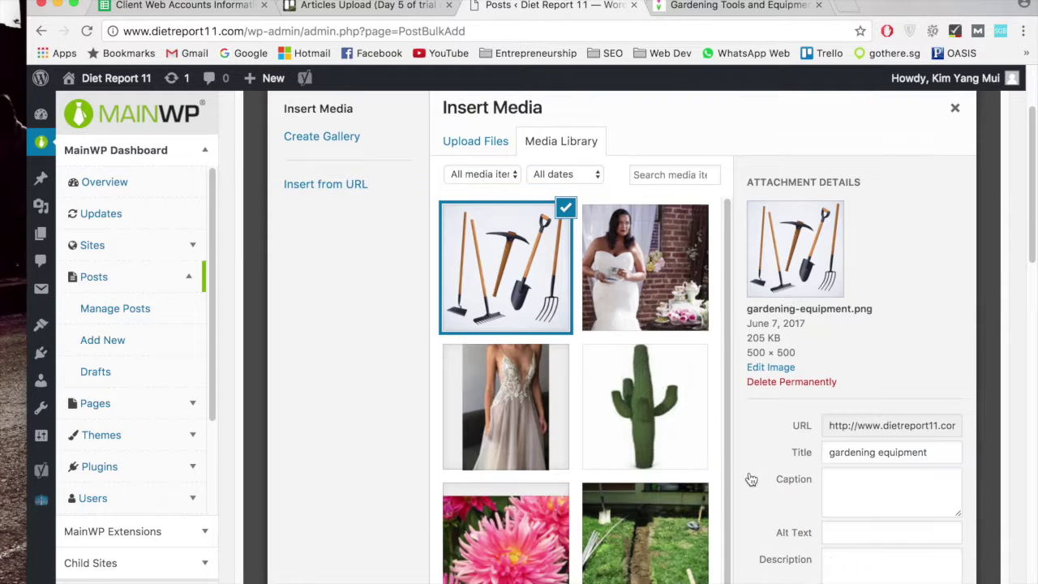
left_click(898, 348)
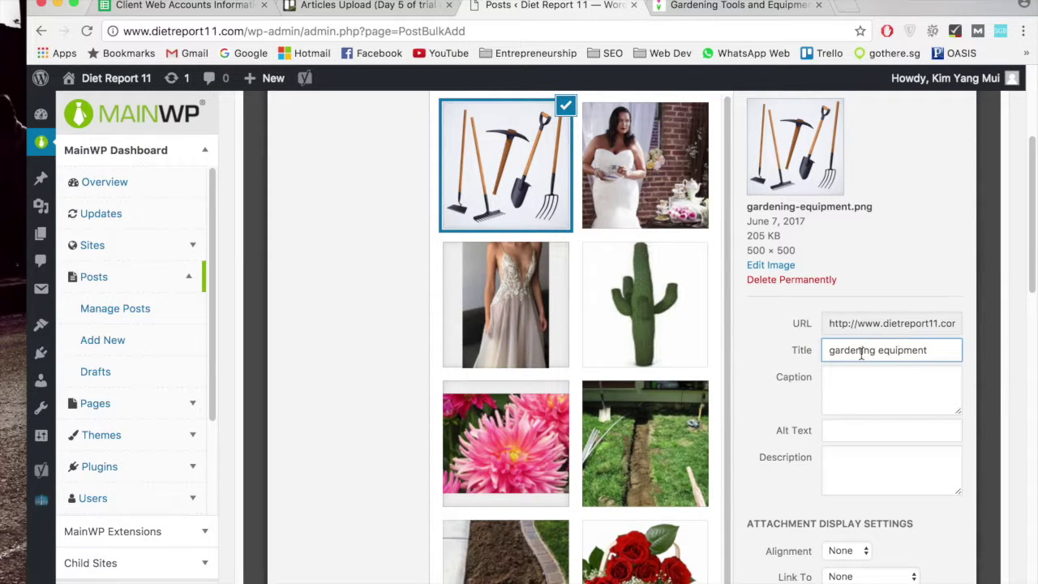
left_click(894, 430)
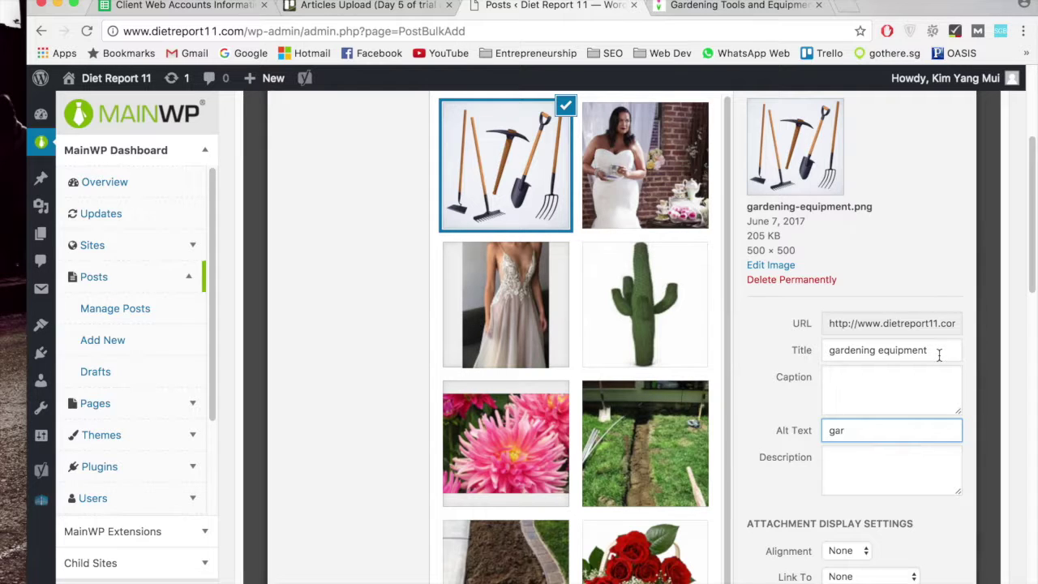
type("dening equipment")
scroll(785, 450, "down", 2)
scroll(783, 451, "down", 10)
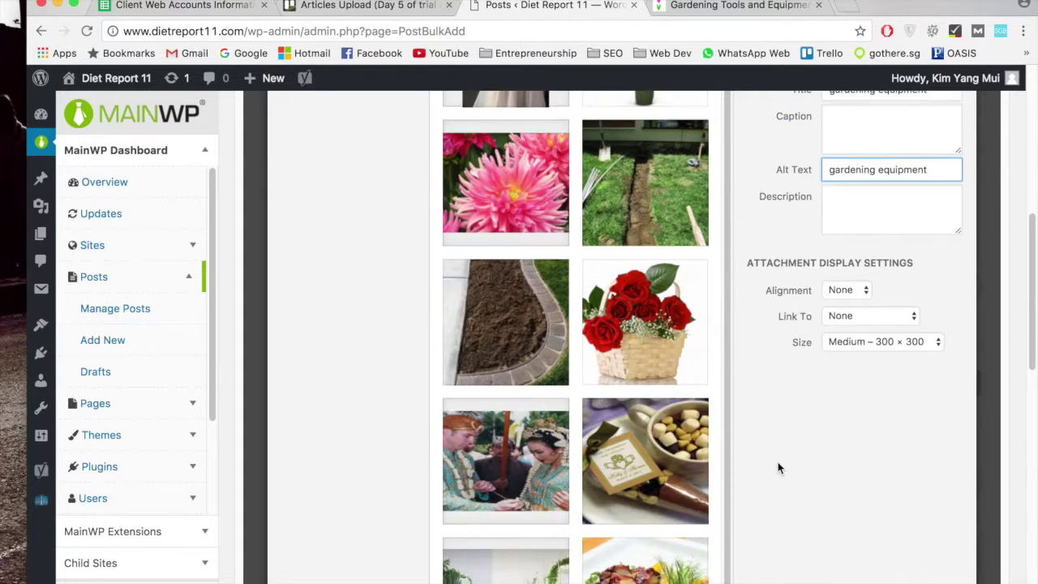
left_click(920, 500)
- Center the garden tools image above the "Right Safety Equipment" heading
scroll(681, 433, "up", 3)
scroll(814, 448, "up", 10)
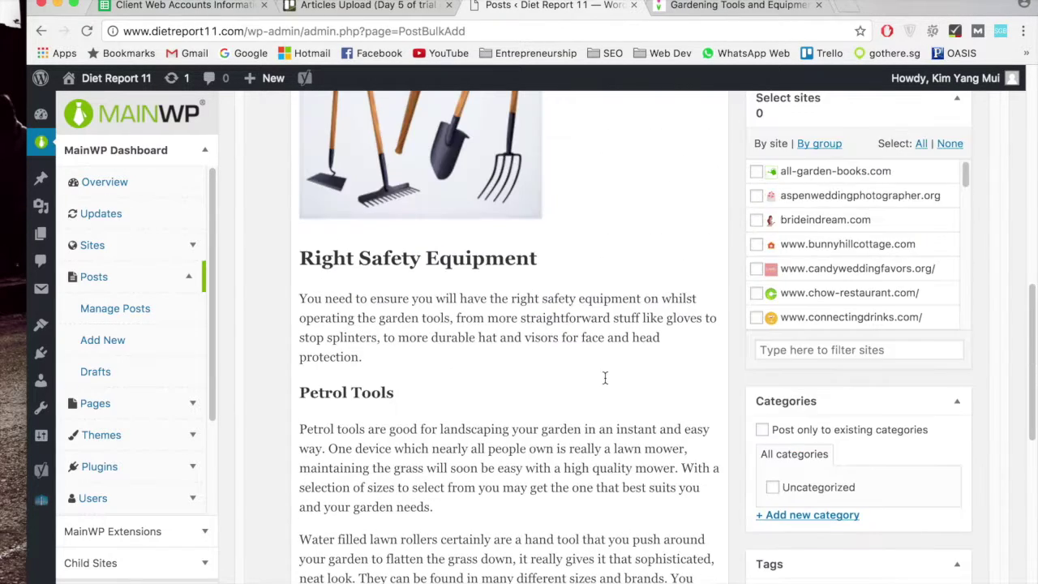
scroll(604, 377, "up", 5)
left_click(491, 337)
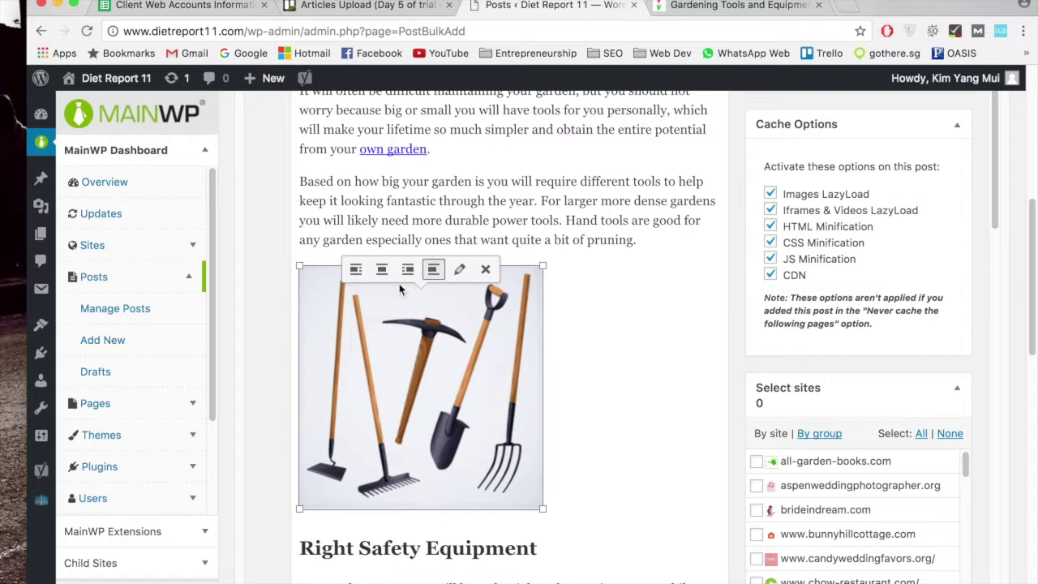
left_click(381, 268)
- Place the insertion point before the first paragraph under "Other Useful Tools" and upload gardening soil.png from Downloads to the media library
scroll(673, 436, "down", 6)
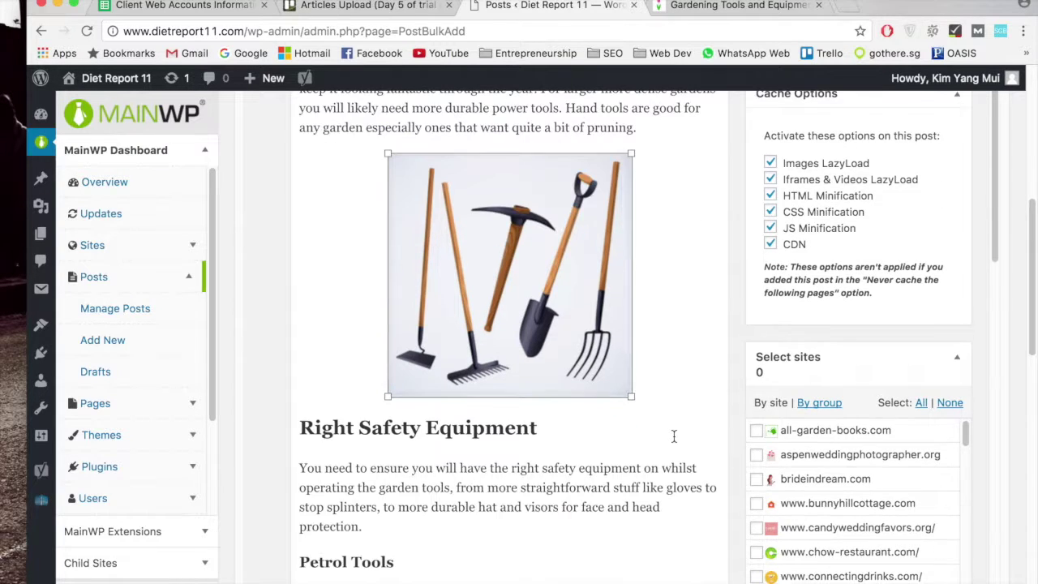
scroll(673, 436, "down", 4)
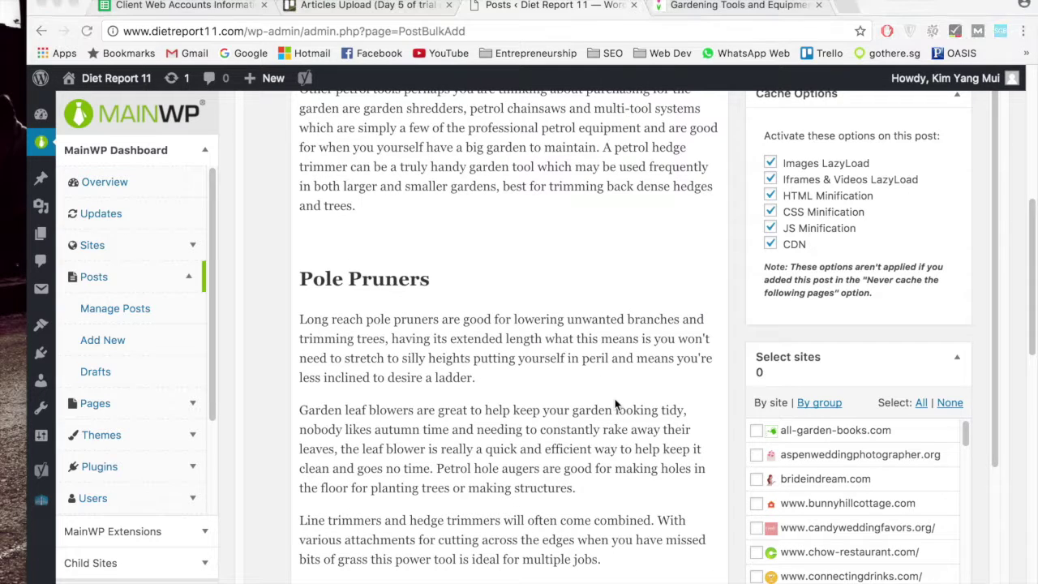
scroll(525, 370, "down", 3)
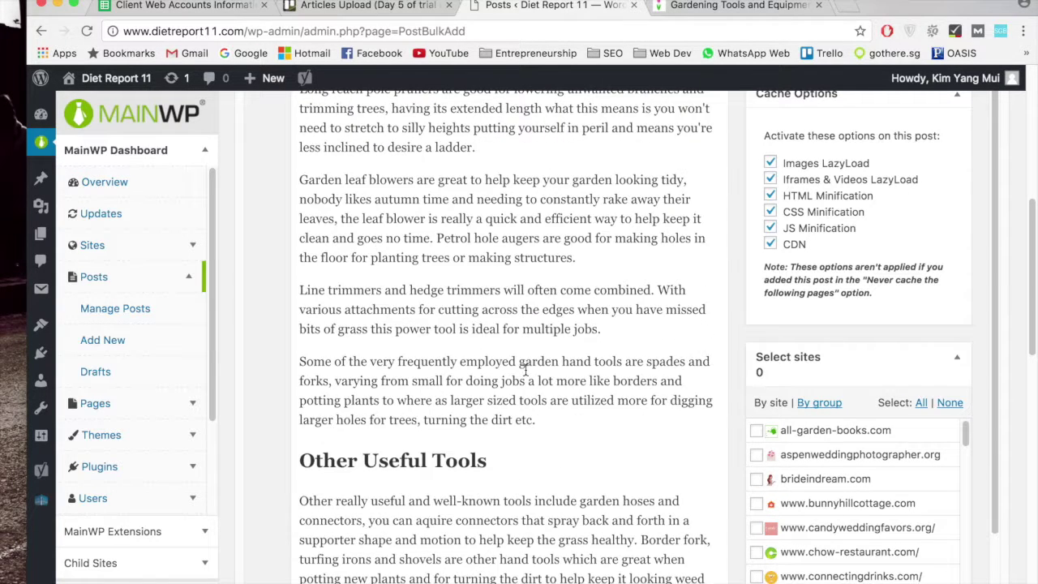
scroll(524, 366, "up", 1)
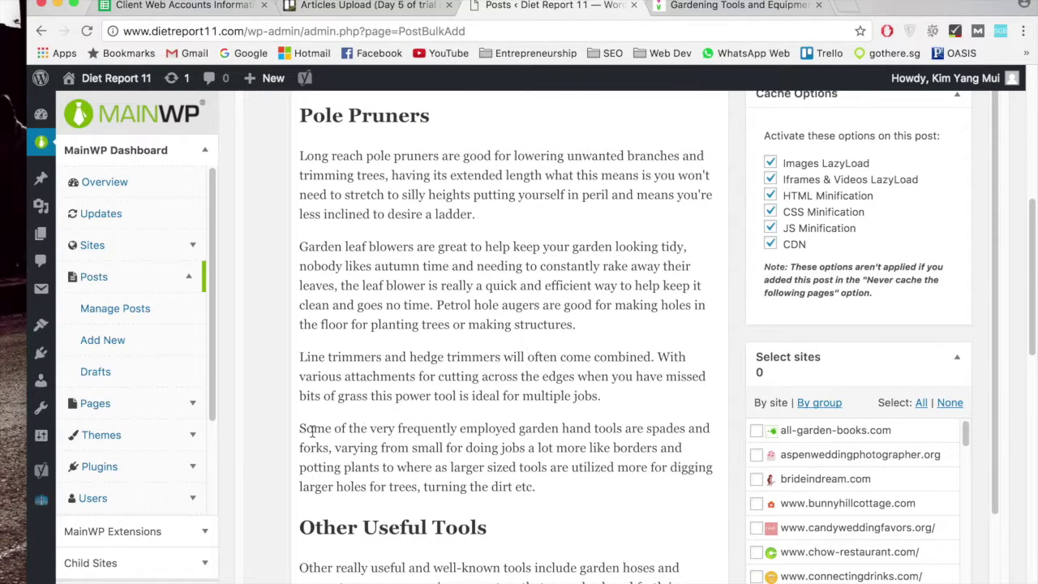
scroll(382, 323, "up", 1)
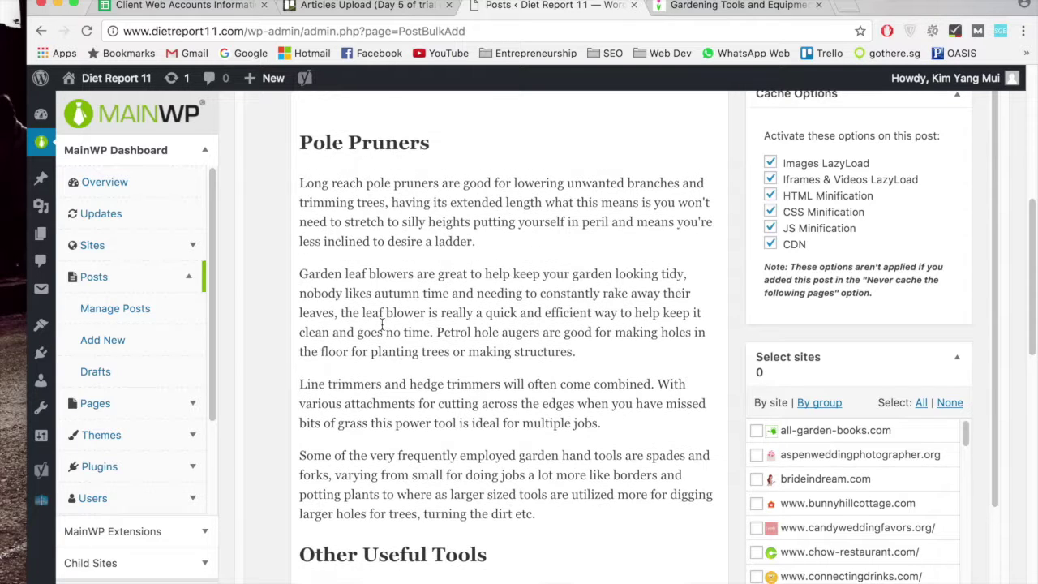
scroll(332, 438, "down", 3)
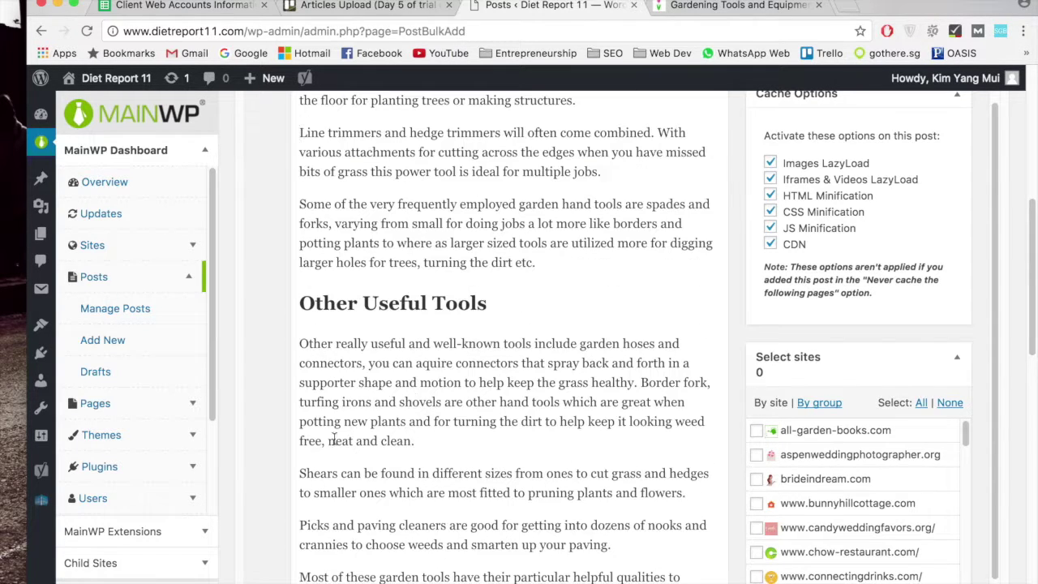
left_click(299, 343)
scroll(284, 349, "up", 10)
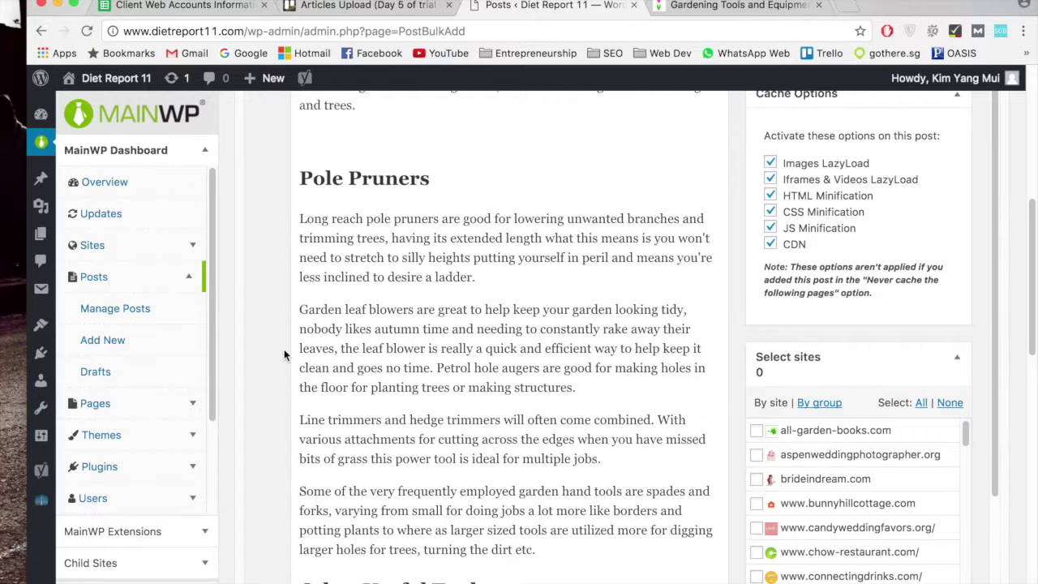
scroll(284, 354, "up", 10)
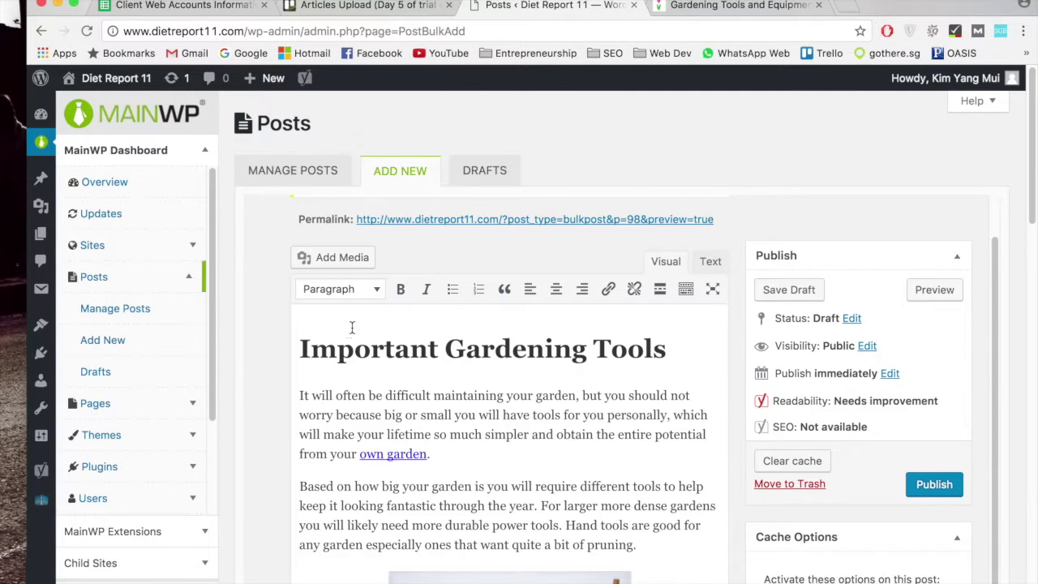
left_click(341, 257)
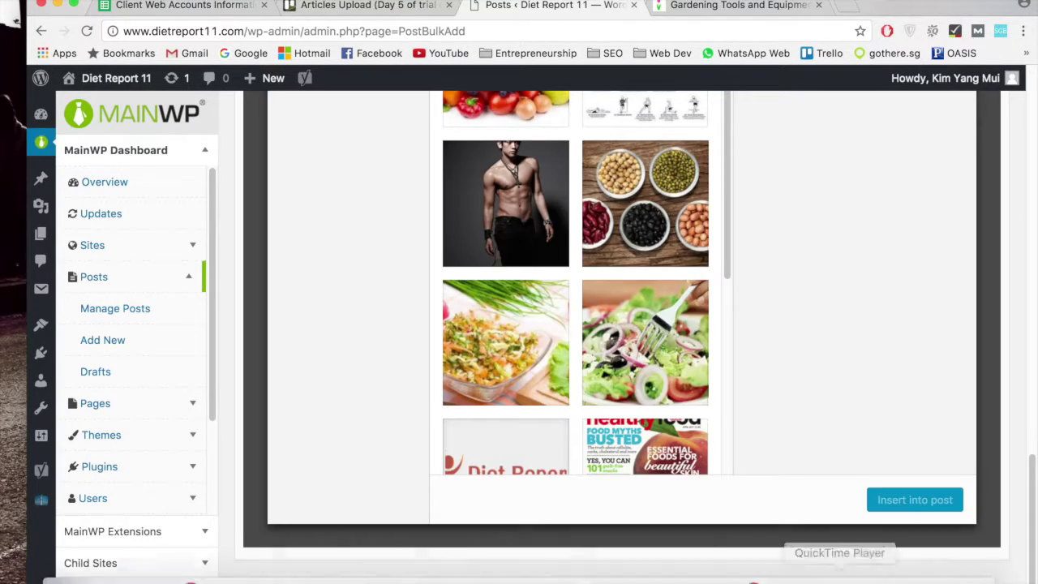
left_click(914, 572)
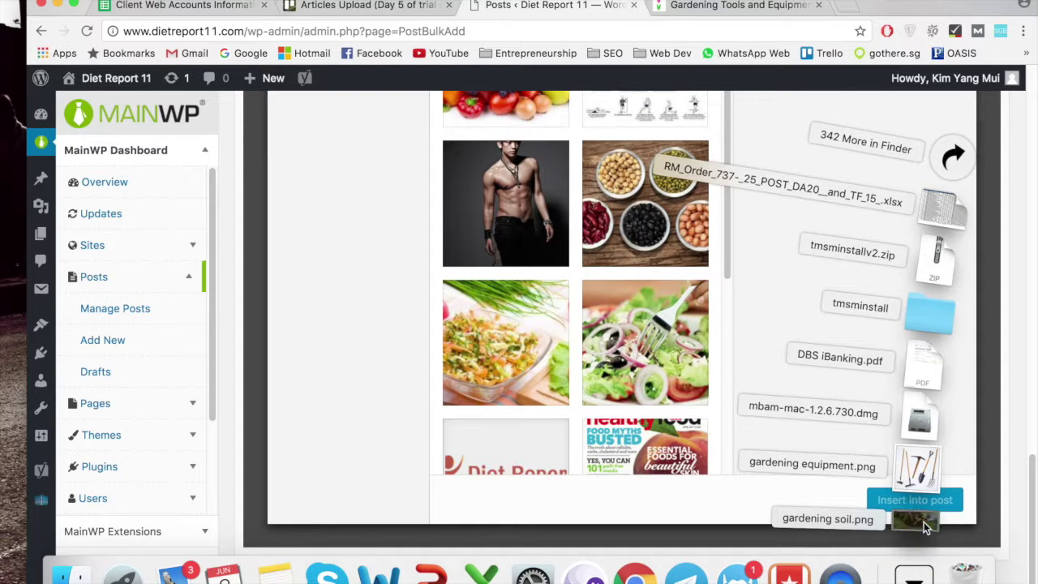
left_click_drag(633, 300, 827, 378)
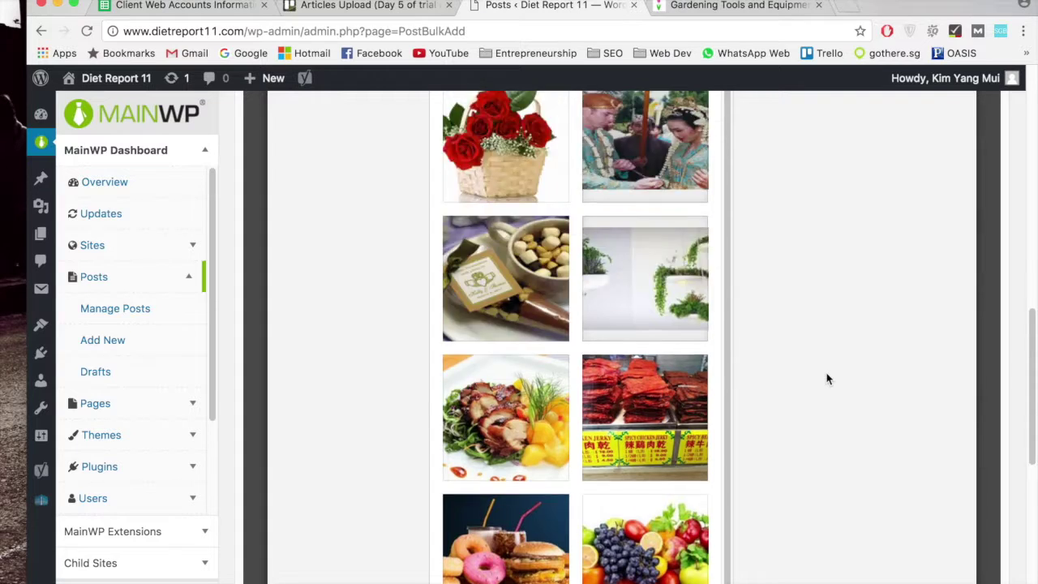
- Give the gardening soil image the alt text "gardening tools for soil" and insert it into the post
scroll(827, 378, "up", 4)
scroll(843, 394, "down", 2)
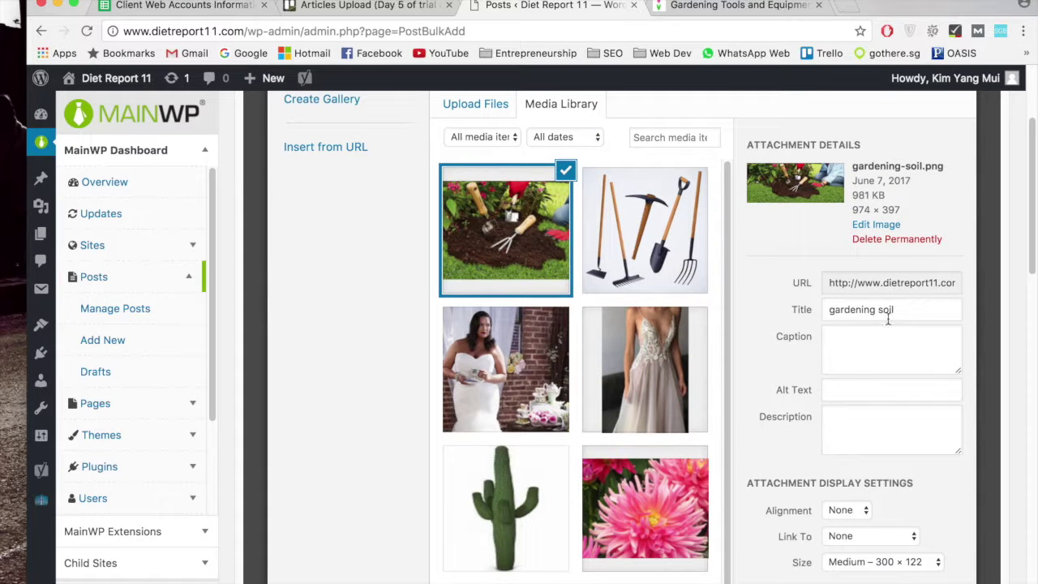
left_click(900, 390)
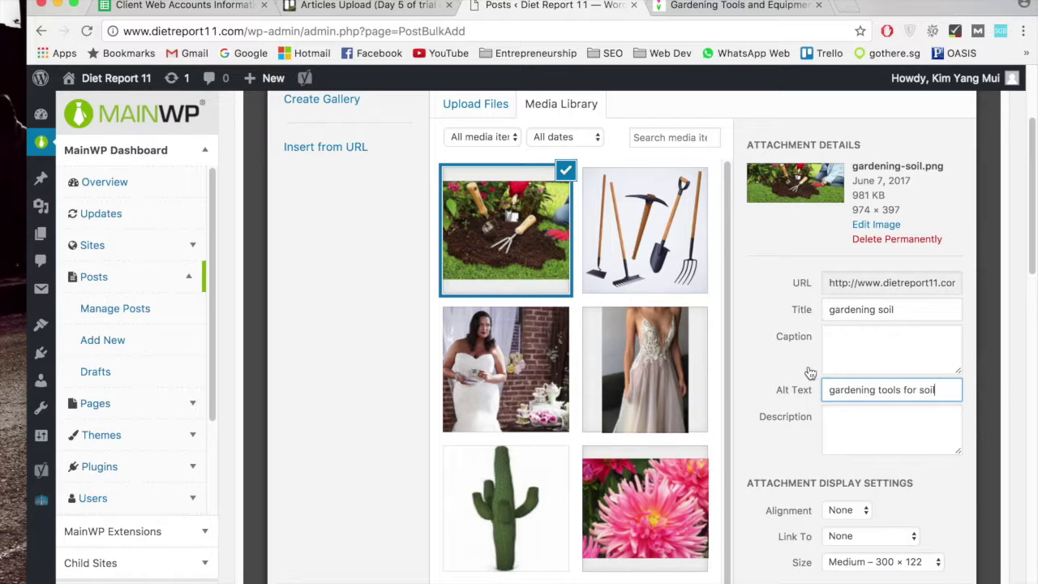
scroll(774, 438, "down", 15)
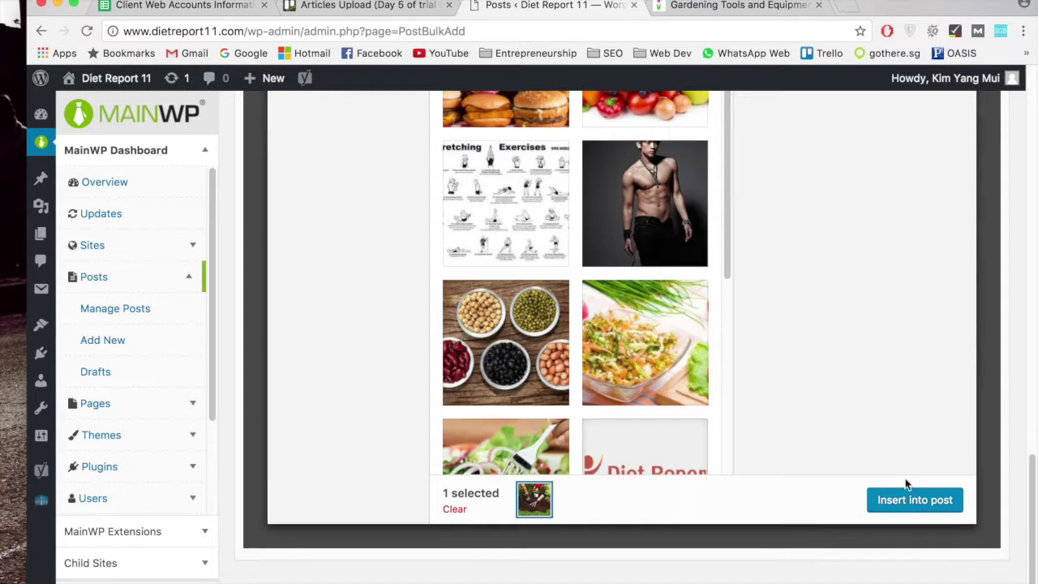
left_click(913, 501)
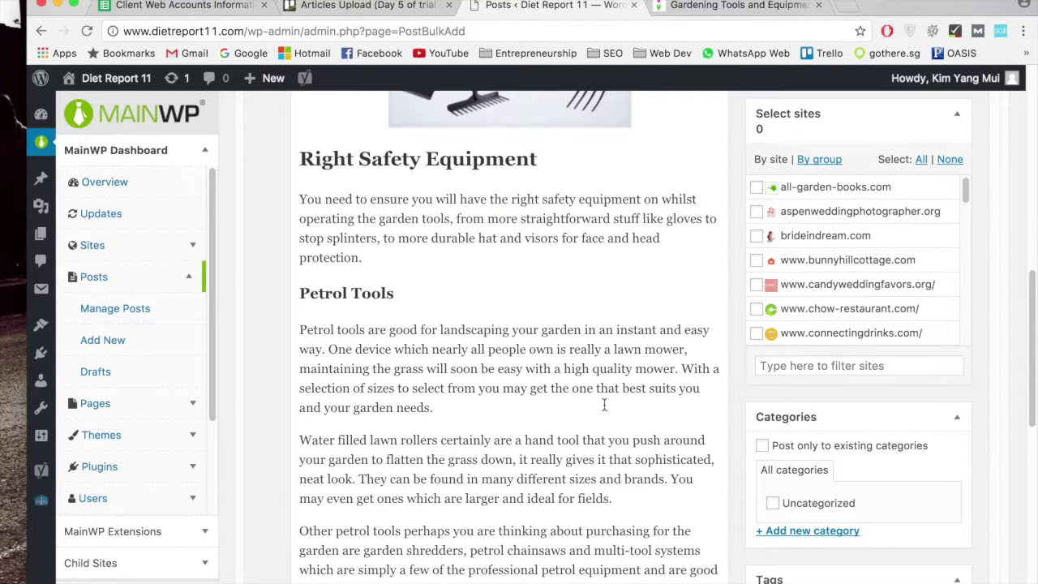
- Align the gardening soil image left so the "Other Useful Tools" paragraph wraps around it
scroll(568, 423, "down", 15)
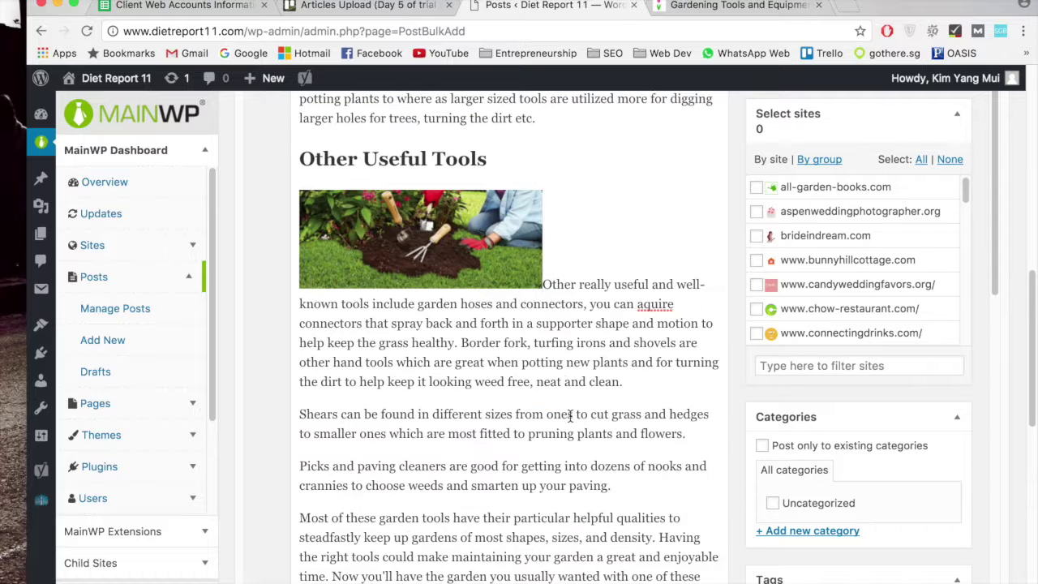
left_click(471, 267)
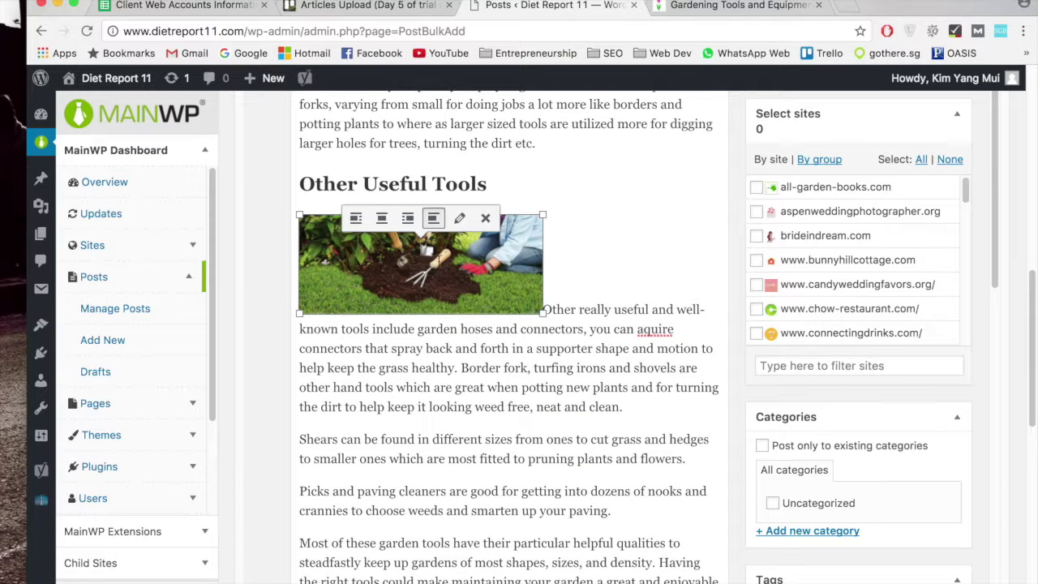
left_click(355, 220)
left_click(616, 273)
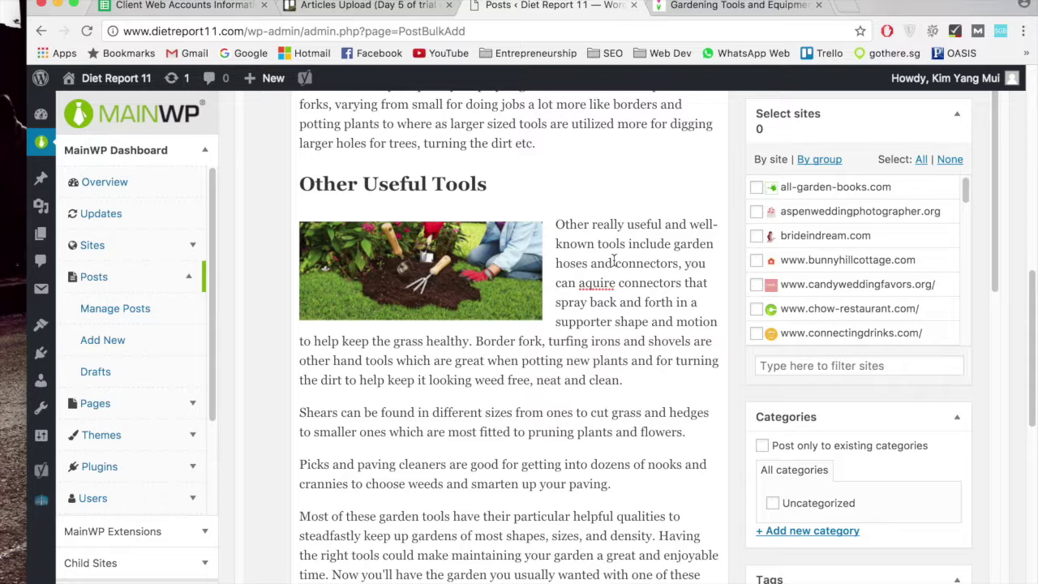
- Add an empty line after the opening paragraph that ends with the "own garden" link
scroll(656, 347, "up", 3)
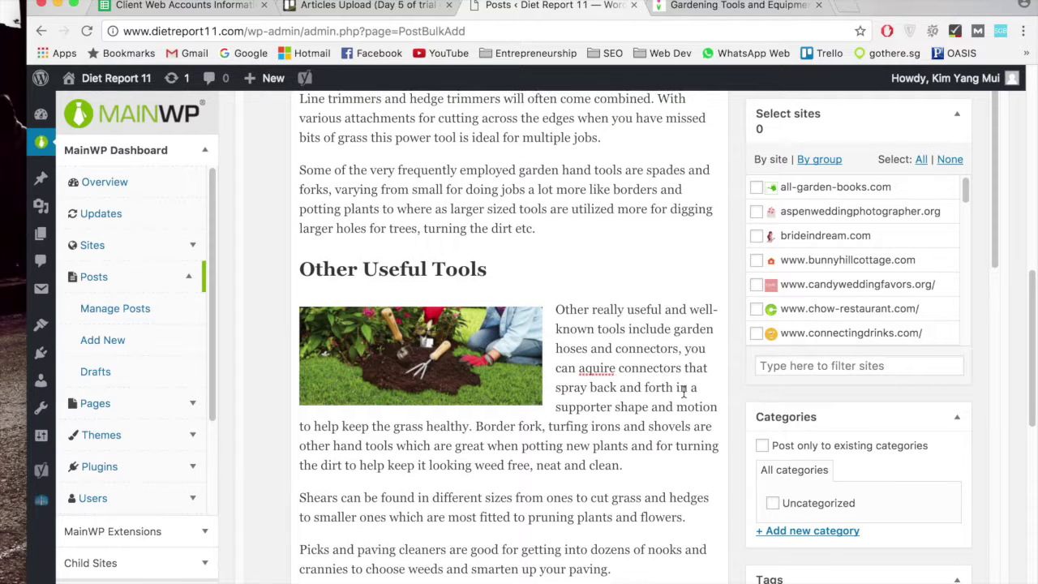
scroll(674, 381, "down", 1)
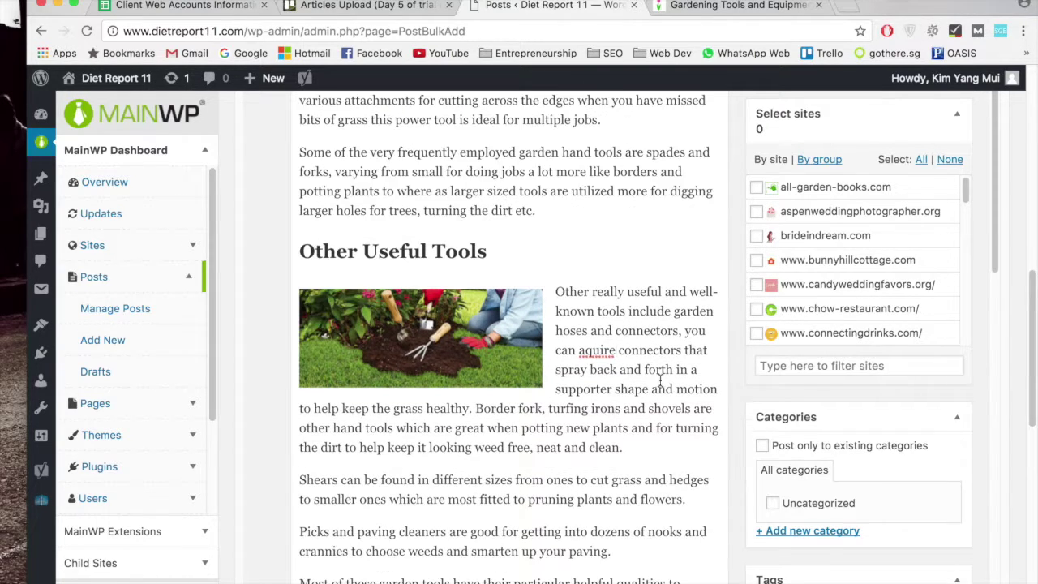
scroll(657, 365, "up", 10)
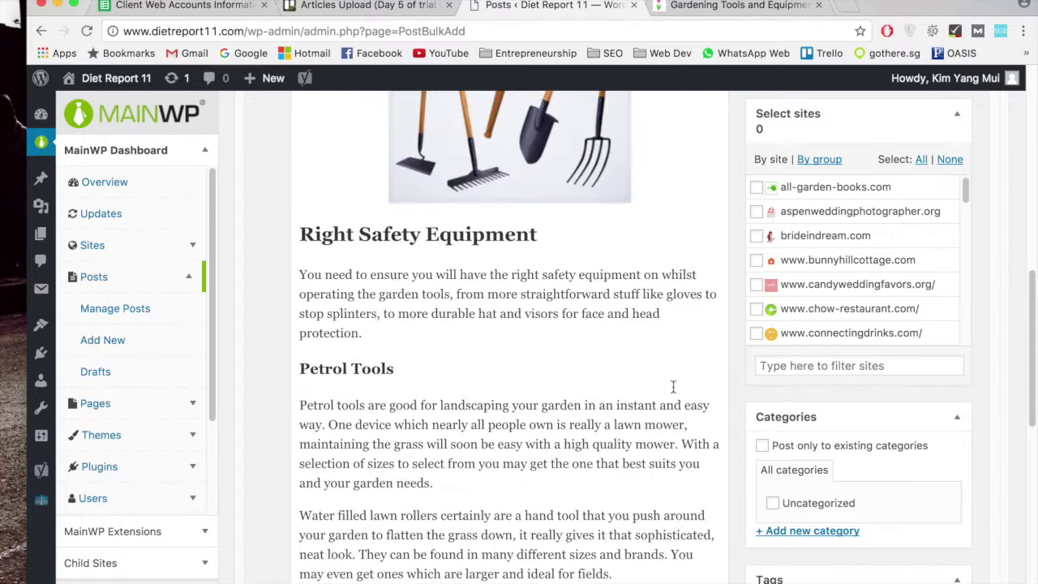
scroll(674, 403, "up", 5)
scroll(649, 357, "down", 5)
scroll(616, 384, "up", 6)
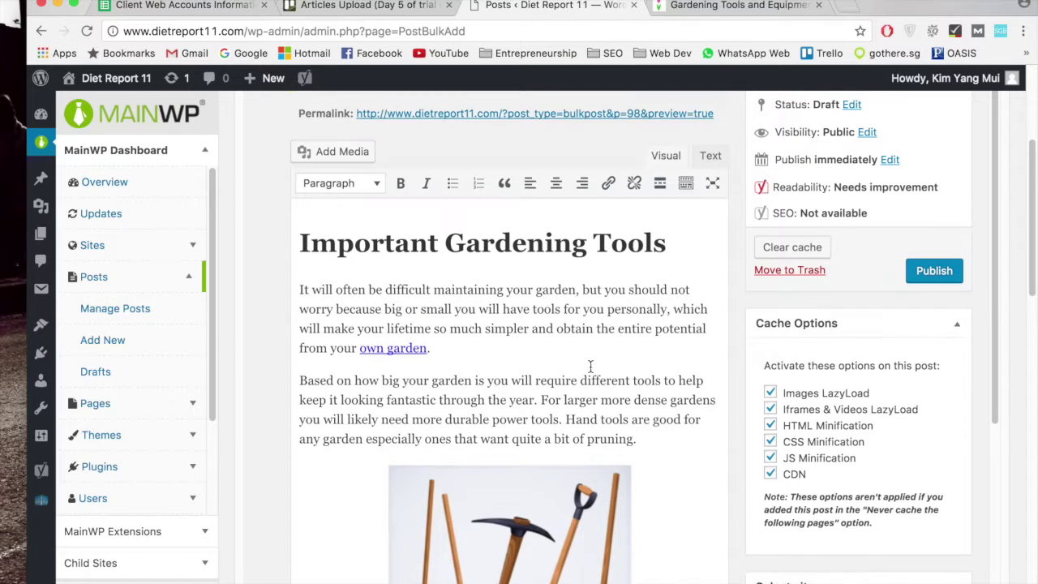
key("Return")
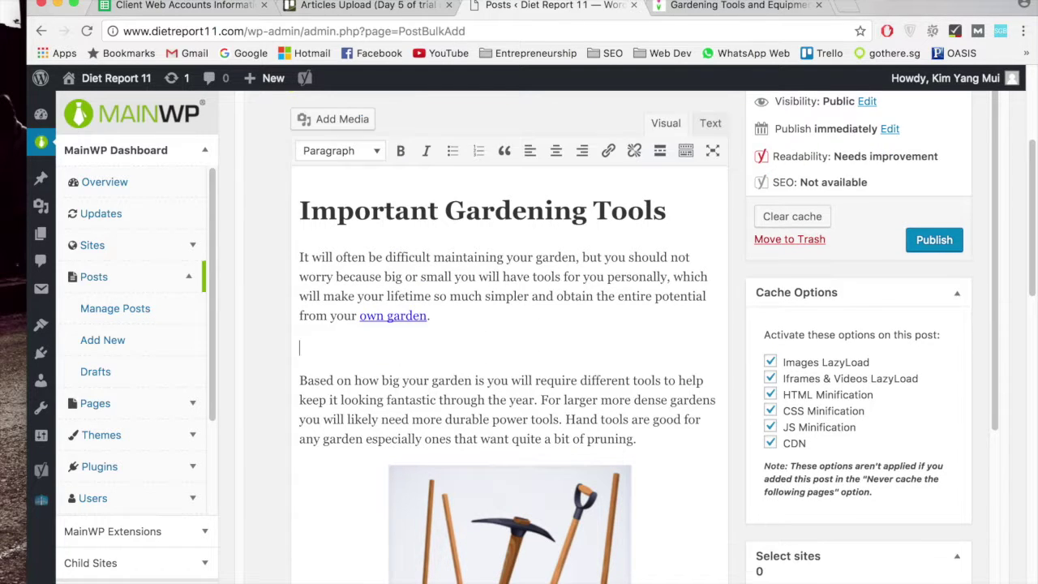
- Open YouTube in a new tab and search for "gardening tools"
left_click(854, 16)
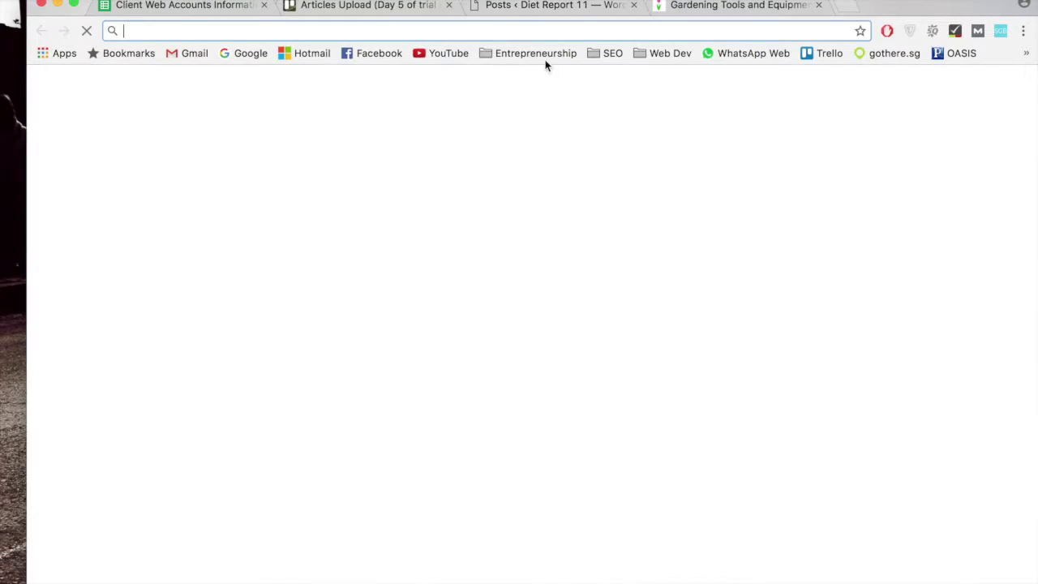
left_click(443, 56)
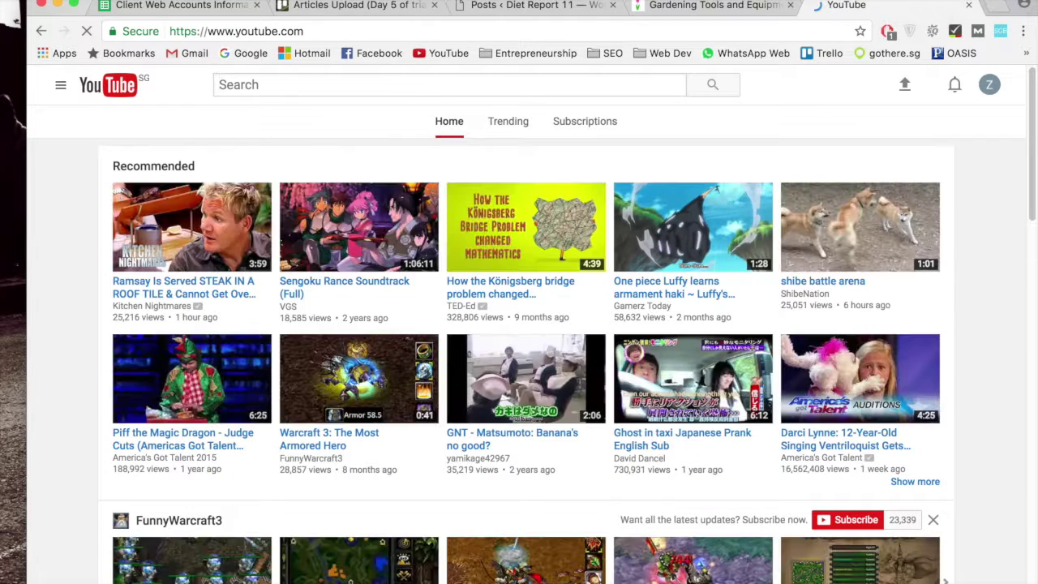
left_click(441, 85)
type("gardening tools")
key("Return")
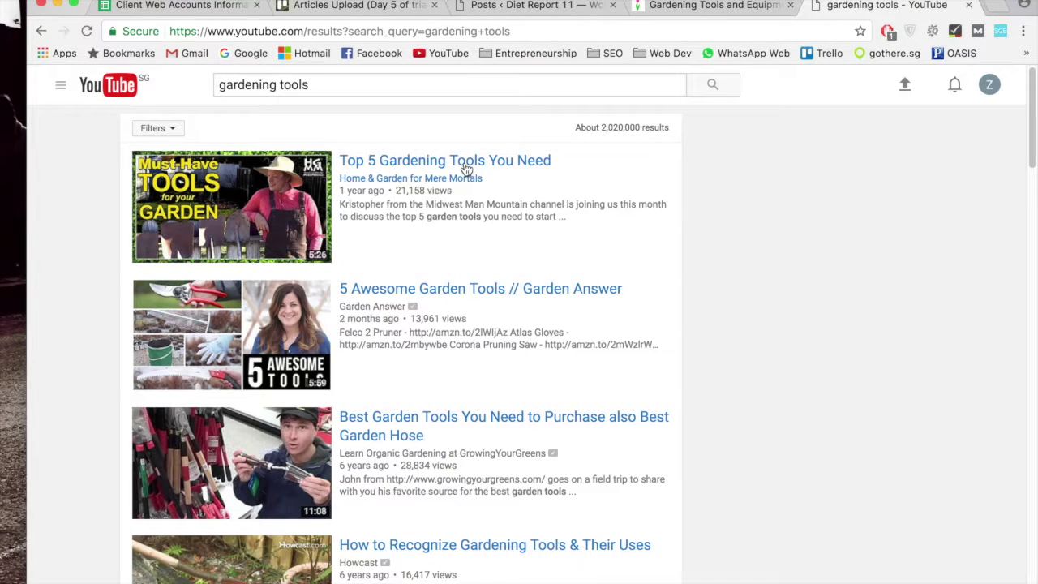
- Open the video "Top 5 Gardening Tools You Need", copy its web address and close the YouTube tab
left_click(463, 167)
left_click(460, 32)
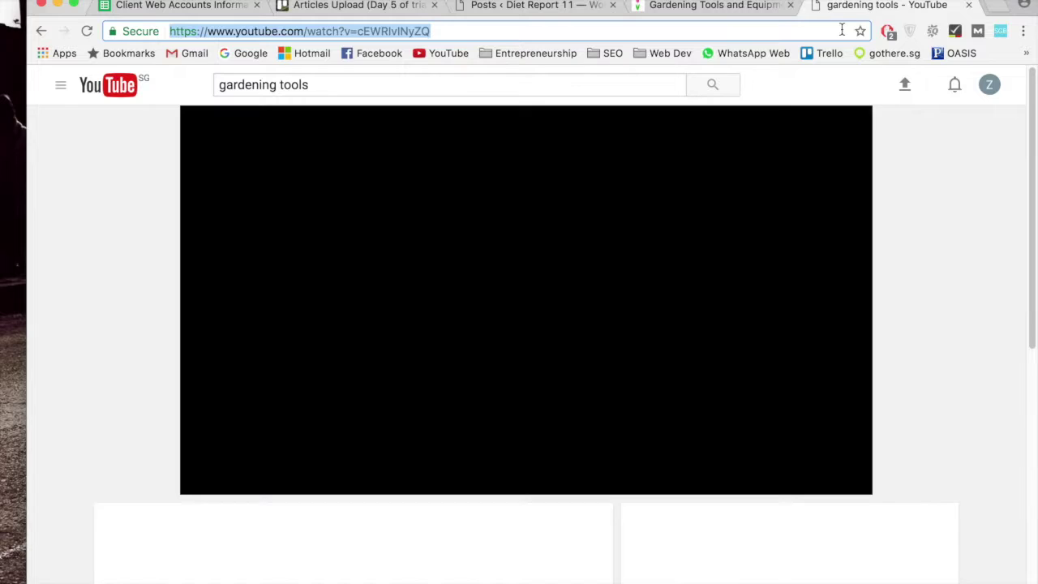
key("super+w")
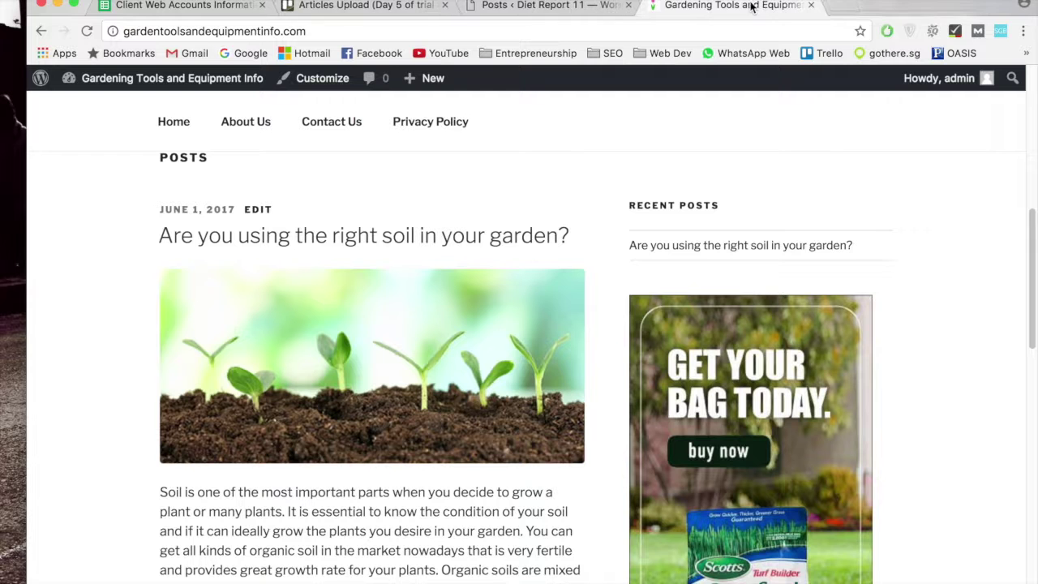
- Return to the bulk post and embed the copied YouTube video on the empty line below the opening paragraph
left_click(485, 6)
left_click(406, 345)
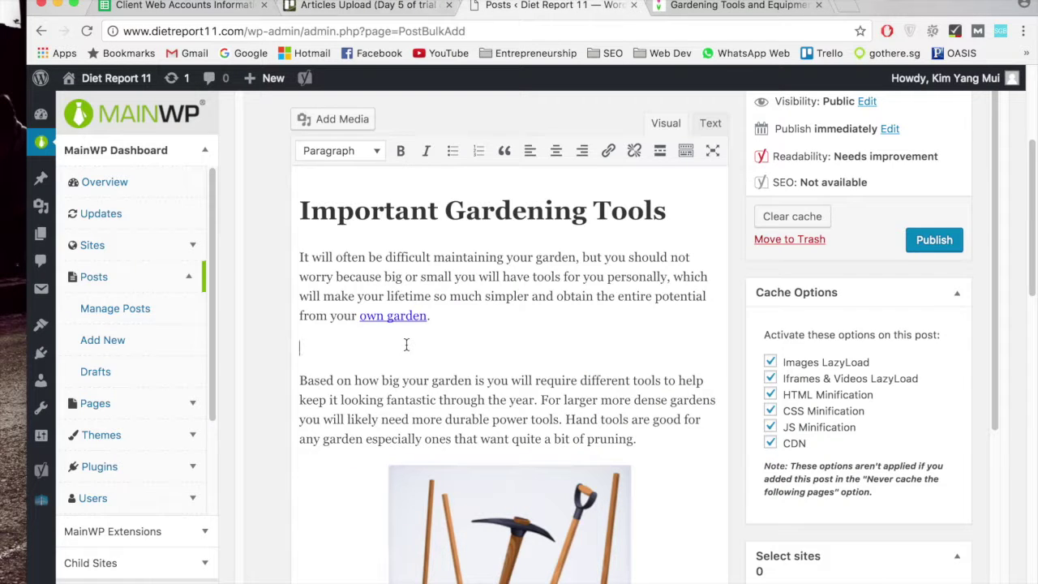
type("https://www.youtube.com/watch?v=cEWRIvINyZQ")
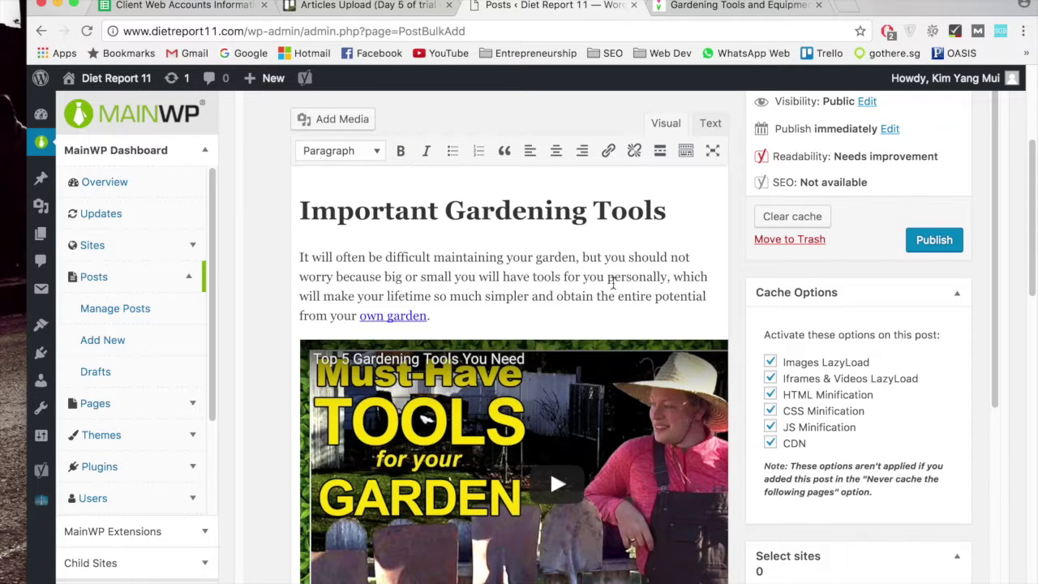
scroll(612, 281, "down", 2)
scroll(613, 324, "down", 2)
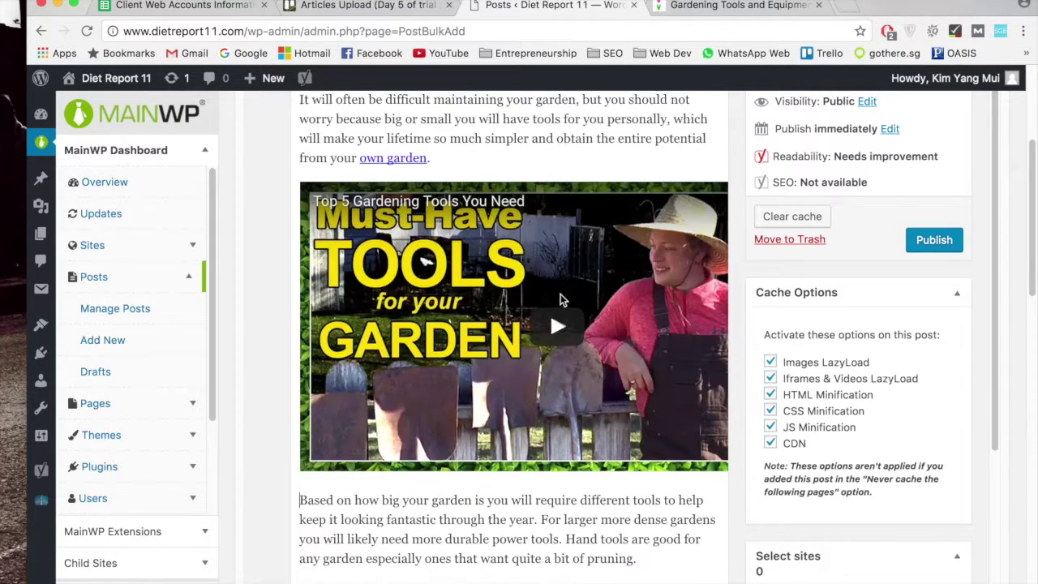
scroll(600, 165, "up", 1)
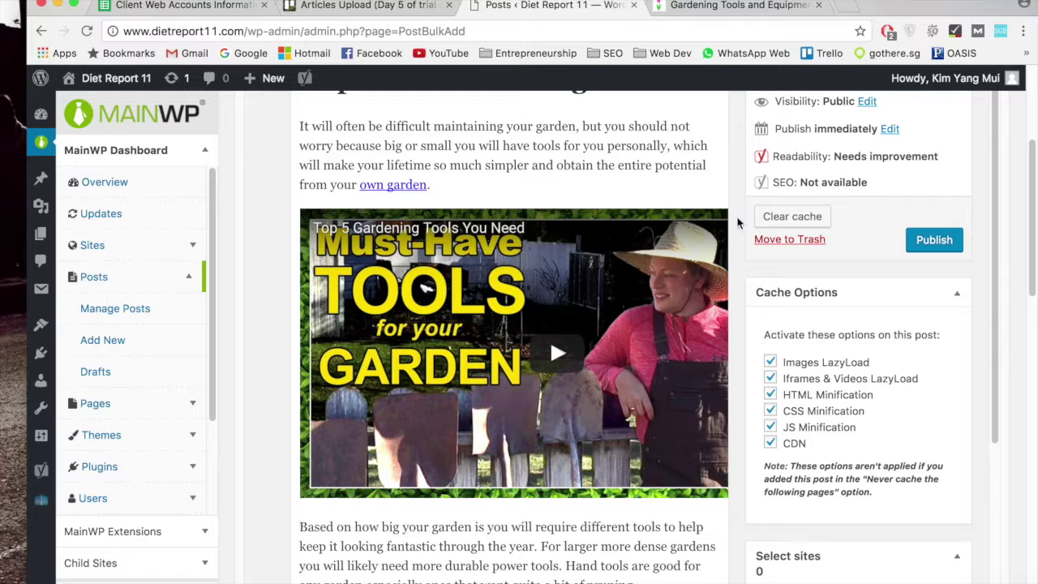
- Review the whole draft, including the title, embedded video, images, closing paragraphs and the option sections below the article
scroll(739, 235, "down", 2)
scroll(965, 340, "down", 1)
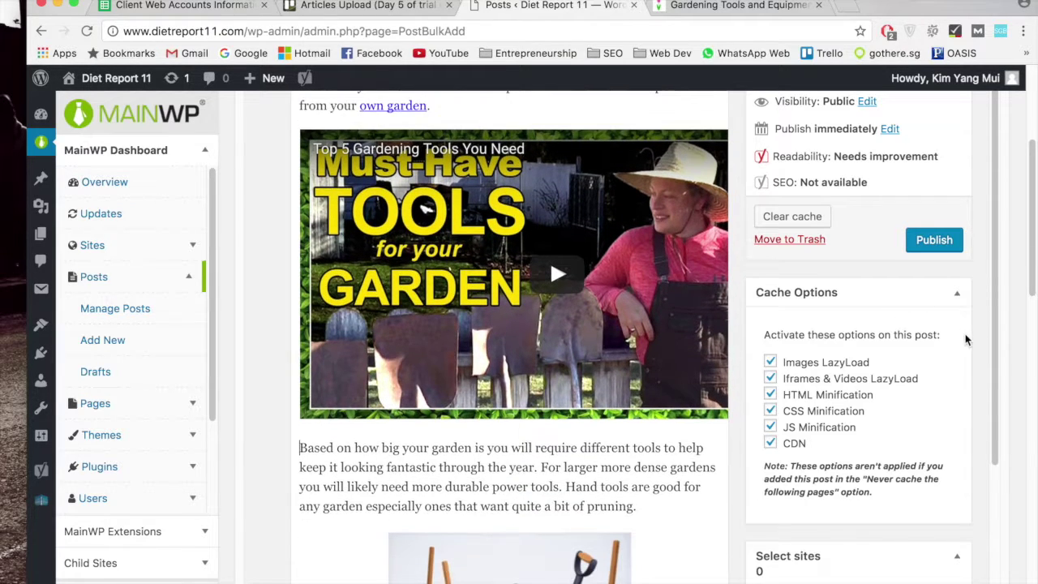
scroll(993, 283, "down", 5)
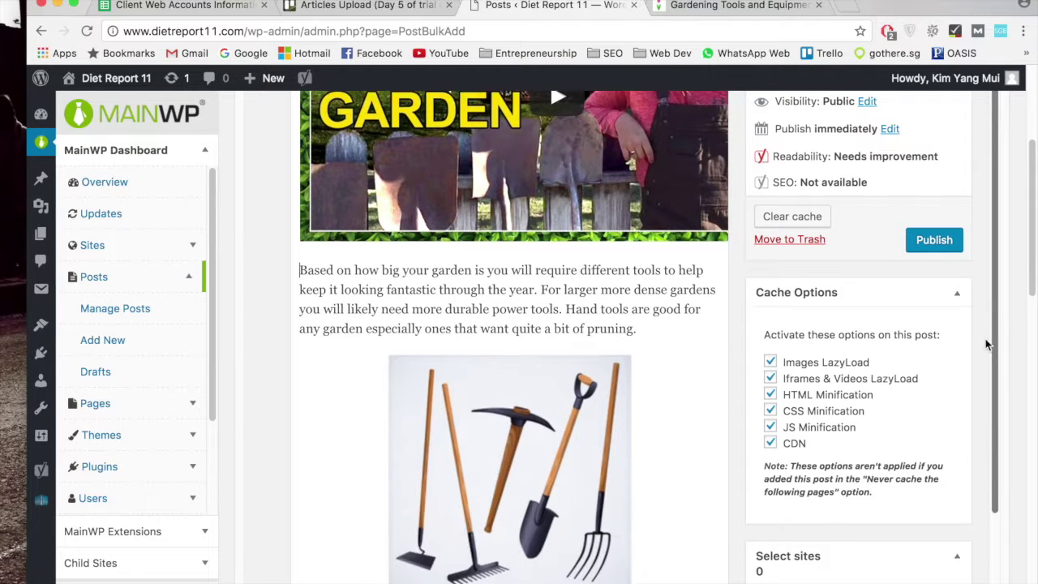
scroll(976, 345, "up", 15)
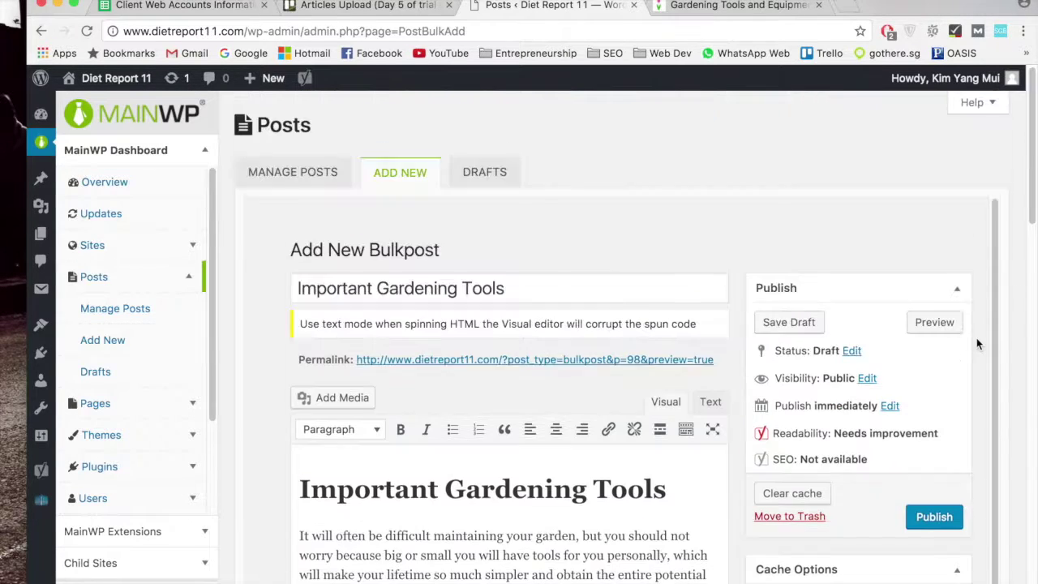
scroll(715, 170, "down", 3)
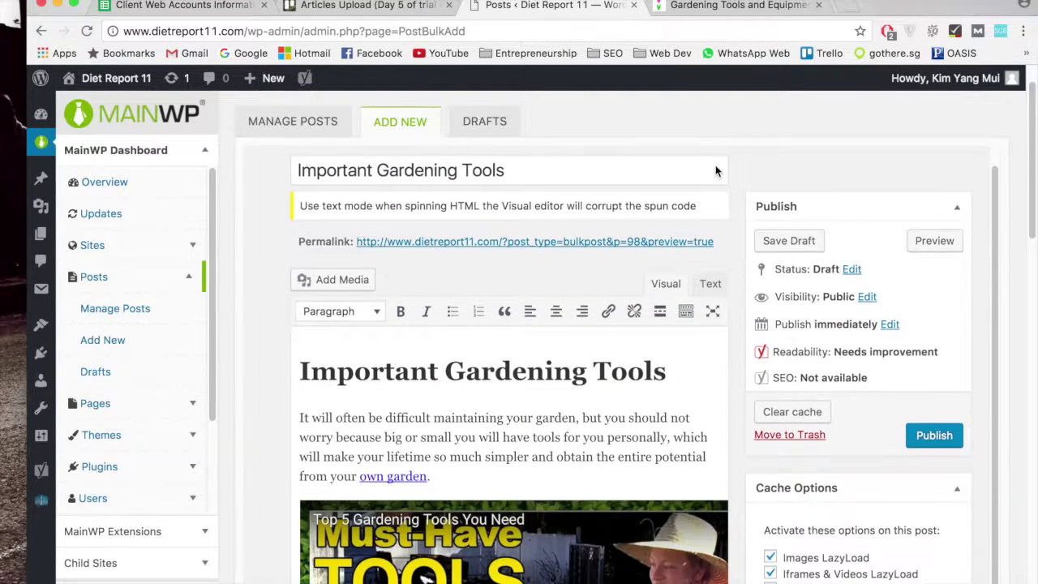
scroll(735, 204, "down", 2)
scroll(735, 203, "up", 4)
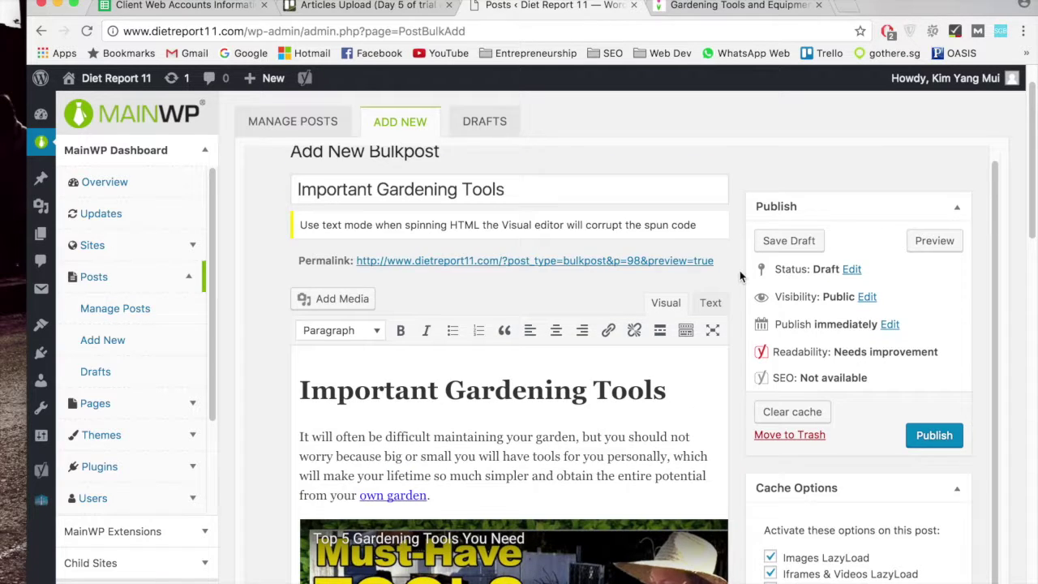
left_click_drag(989, 212, 992, 468)
scroll(733, 454, "down", 10)
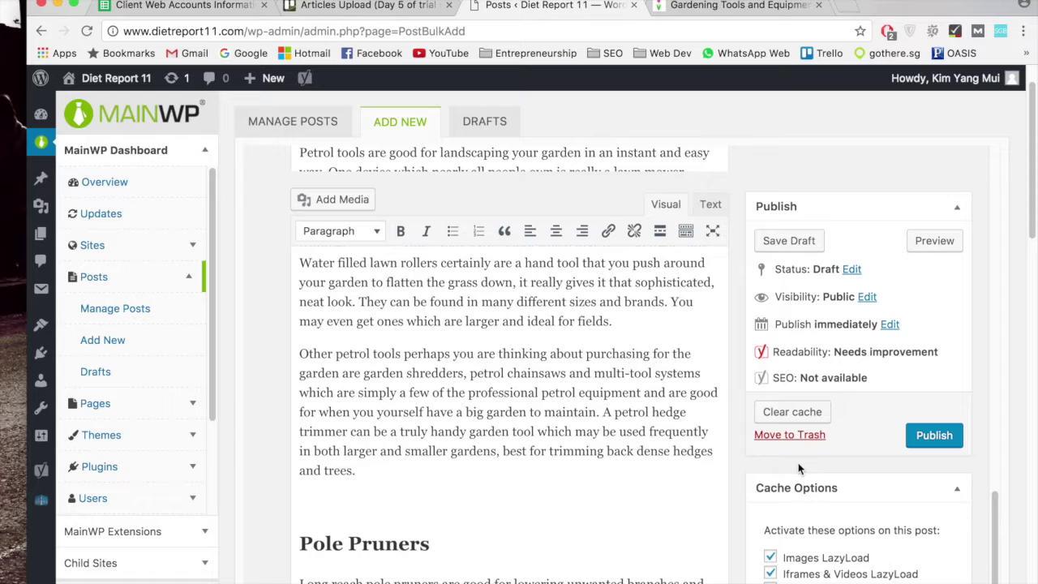
scroll(734, 454, "down", 5)
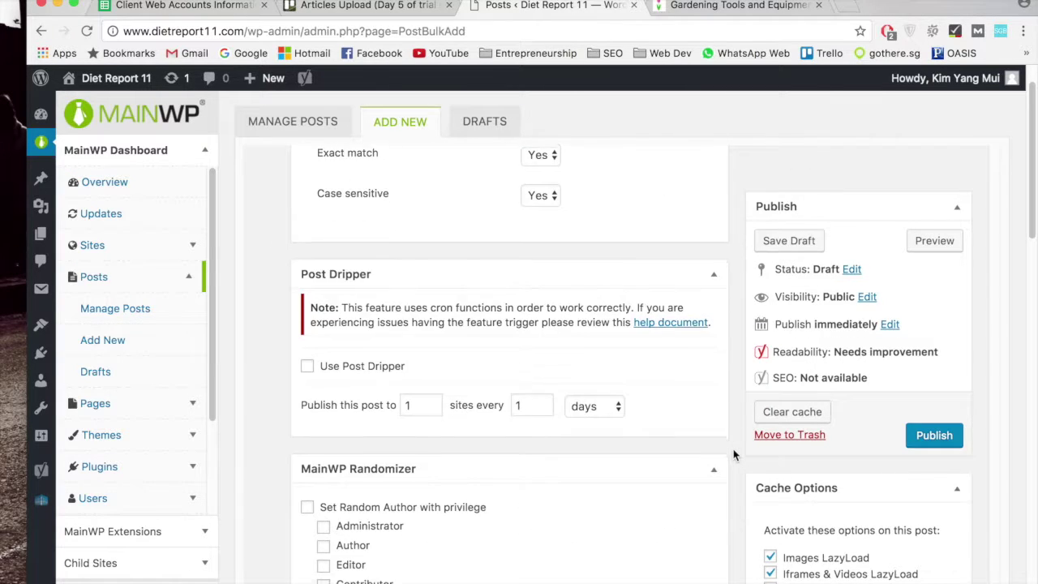
scroll(734, 454, "up", 8)
scroll(733, 454, "up", 5)
scroll(737, 450, "down", 10)
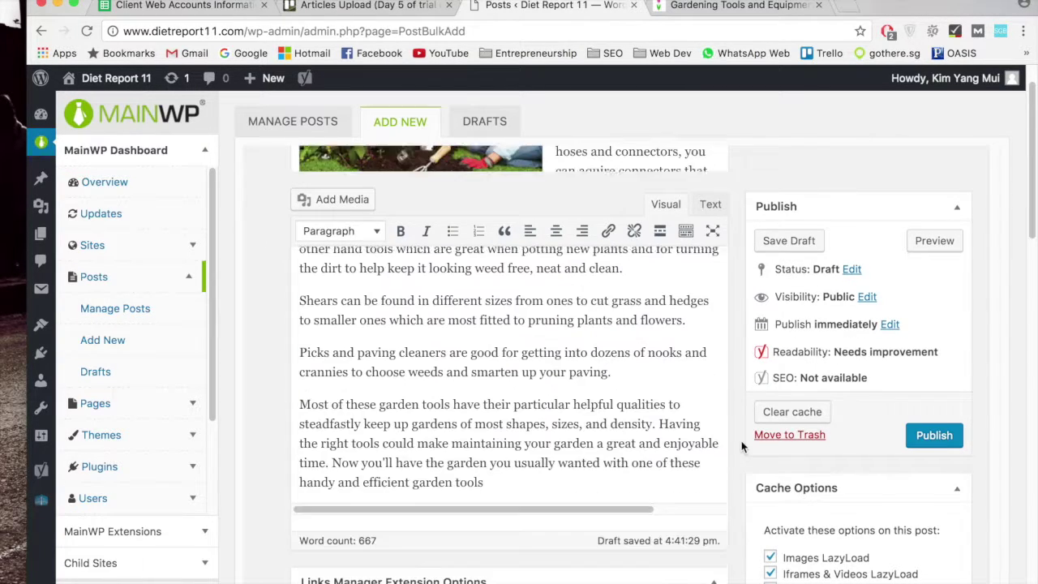
scroll(741, 446, "down", 5)
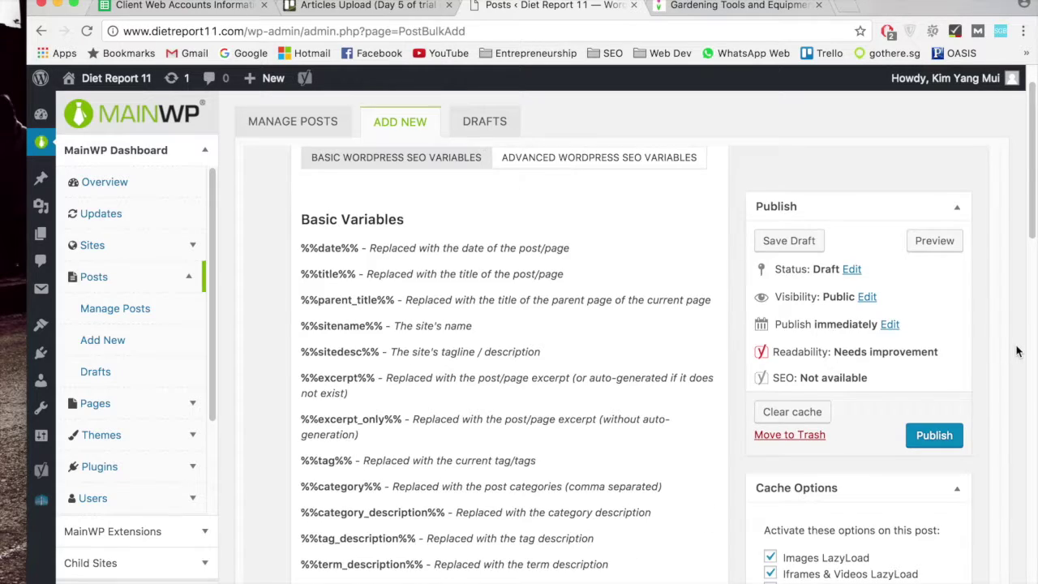
scroll(1018, 351, "down", 10)
scroll(679, 328, "up", 4)
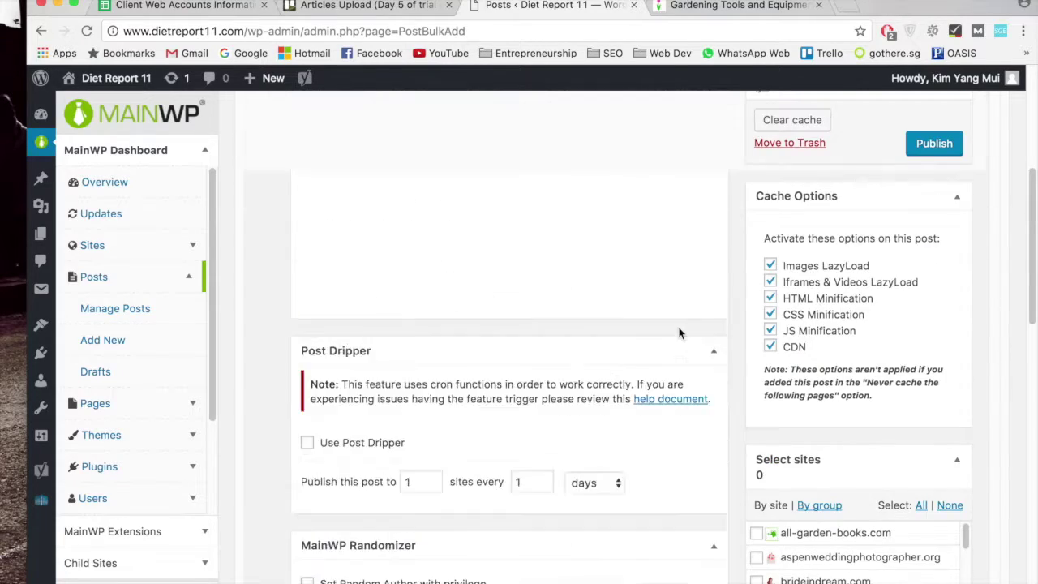
scroll(679, 332, "up", 15)
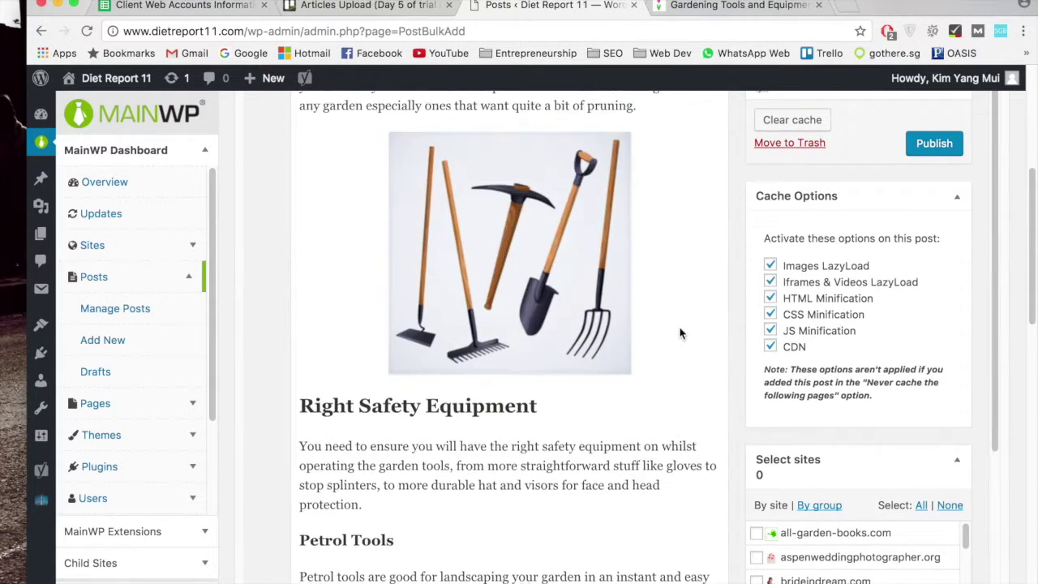
scroll(679, 333, "up", 10)
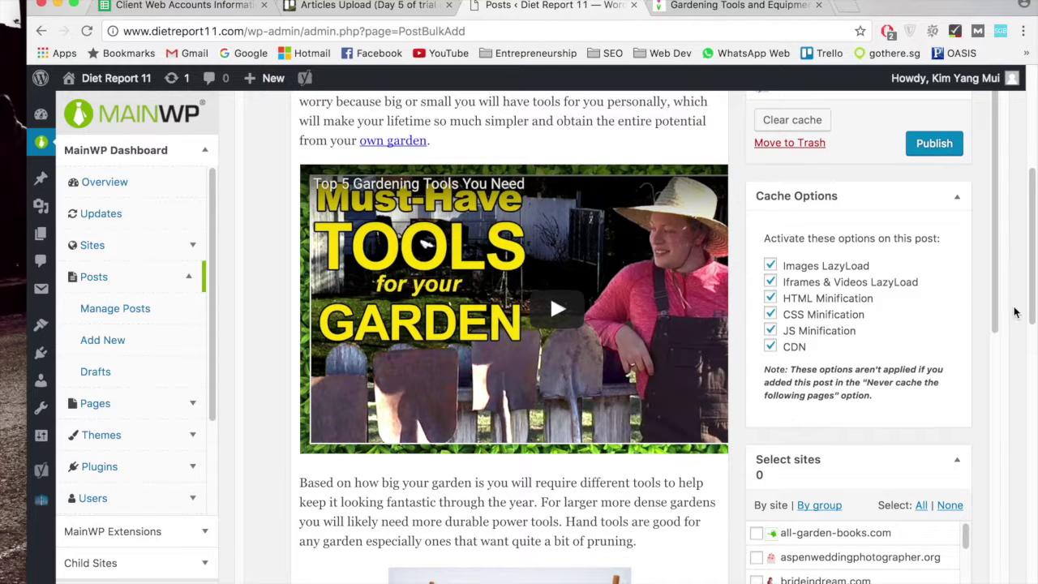
- Select gardentoolsandequipmentinfo in the child site list as the site to publish the post to
scroll(1012, 313, "down", 7)
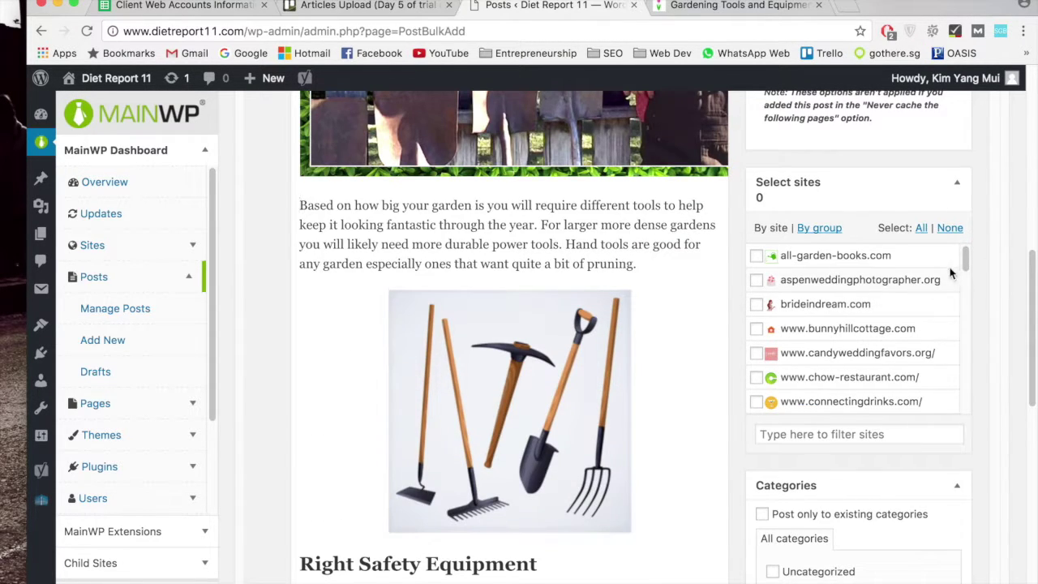
left_click_drag(966, 265, 964, 316)
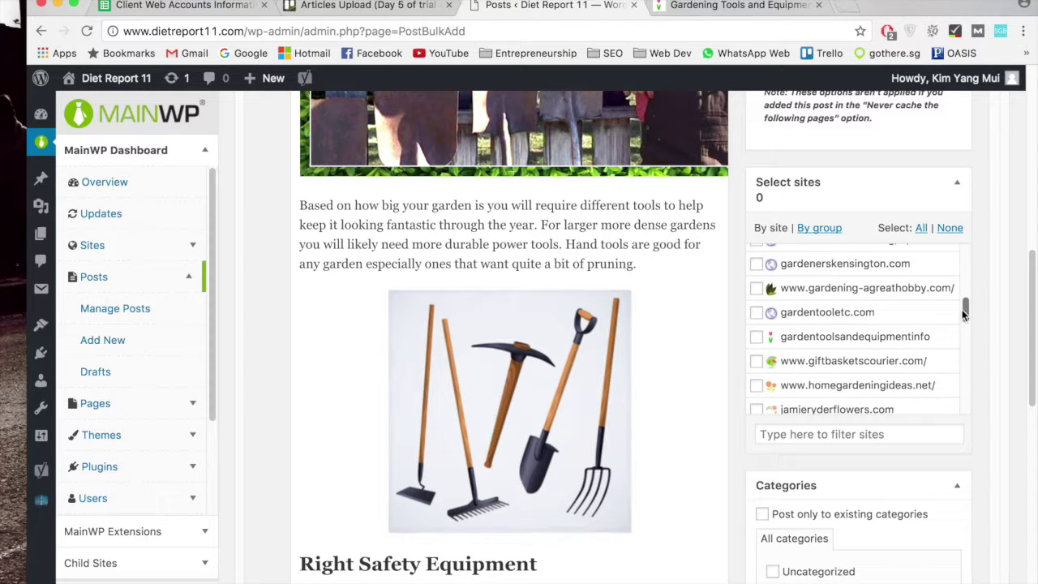
scroll(851, 325, "up", 1)
scroll(860, 326, "down", 1)
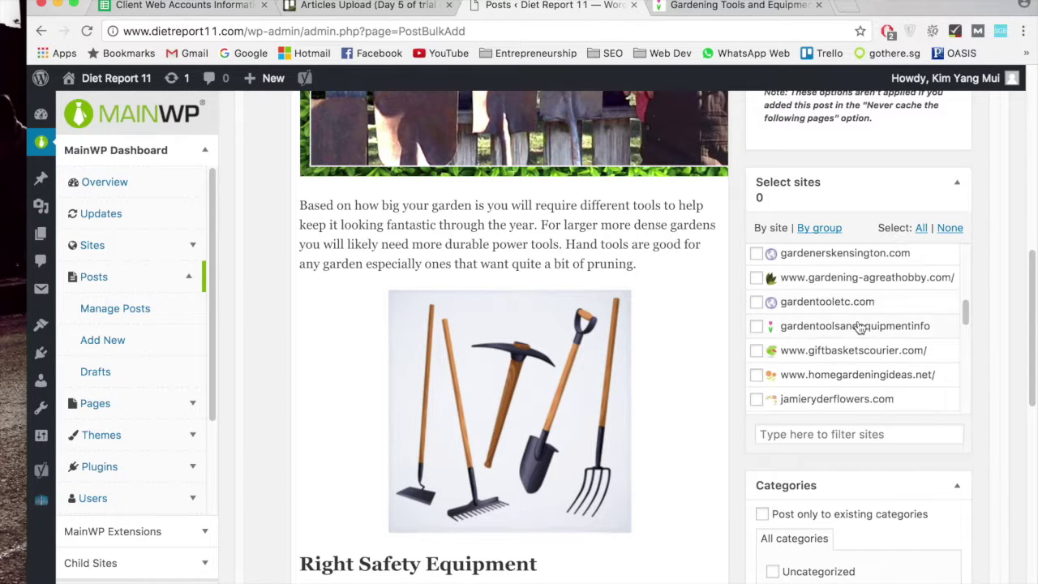
left_click(757, 328)
- Create the category "Gardening Tools" and make it the only category assigned to the post
scroll(986, 329, "down", 1)
scroll(986, 328, "down", 6)
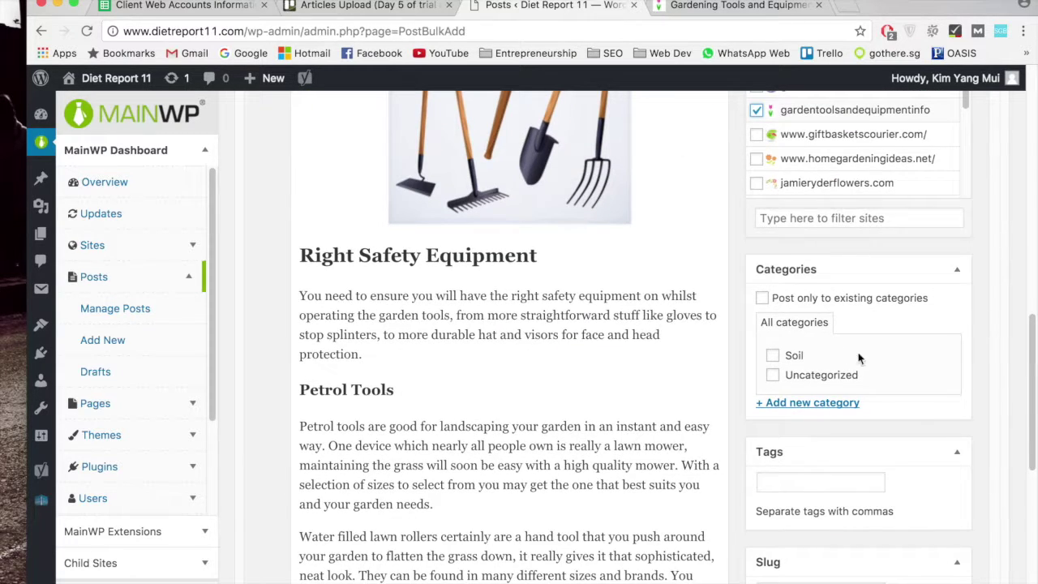
left_click(849, 402)
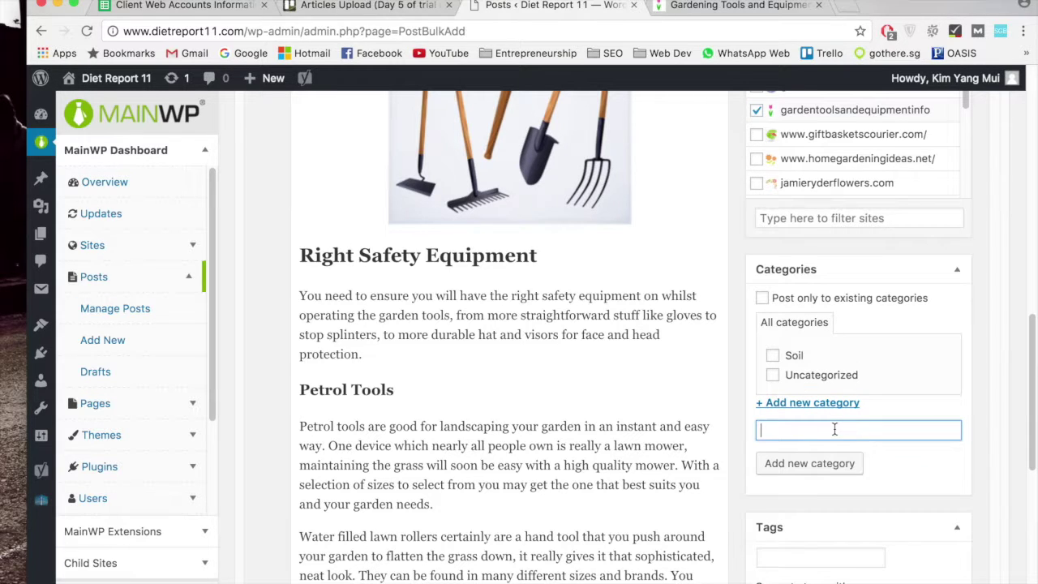
type("Gardening Tools")
left_click(807, 464)
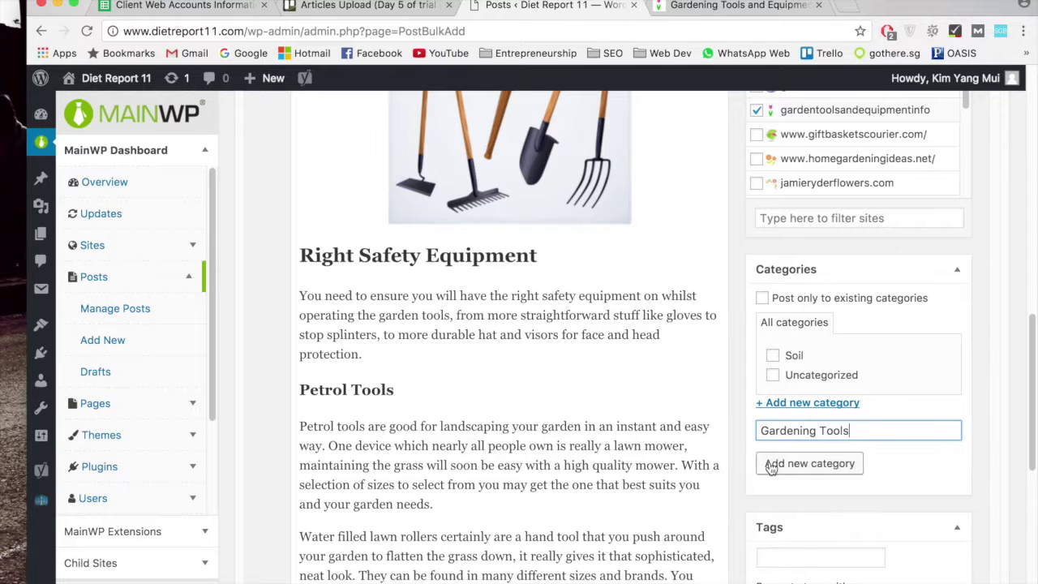
left_click(773, 357)
left_click(772, 396)
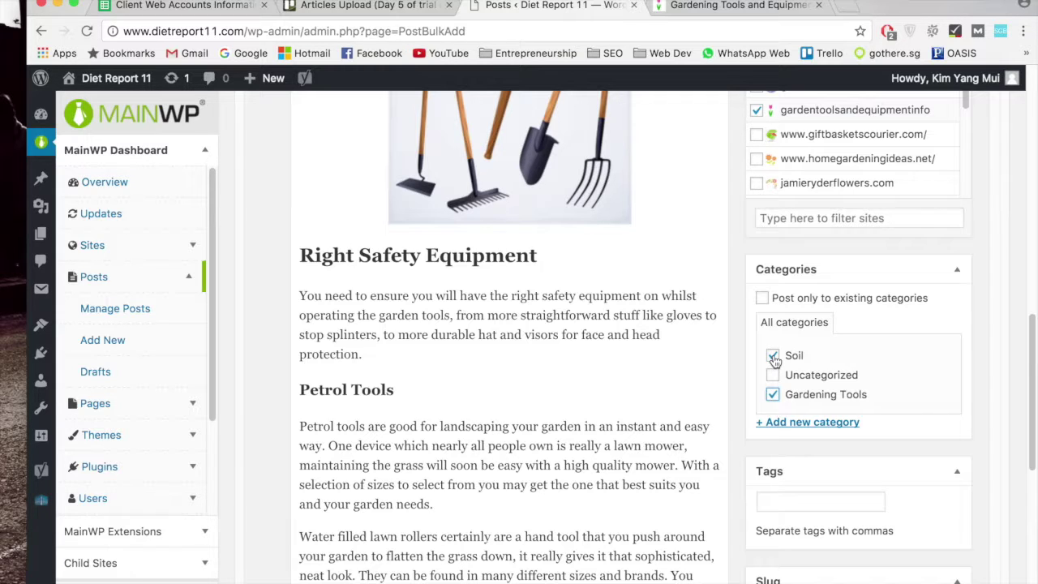
left_click(773, 356)
- Enter the post tags "gardening, soil, gardening tools that are essential"
scroll(957, 473, "down", 1)
left_click(859, 502)
scroll(1002, 486, "down", 3)
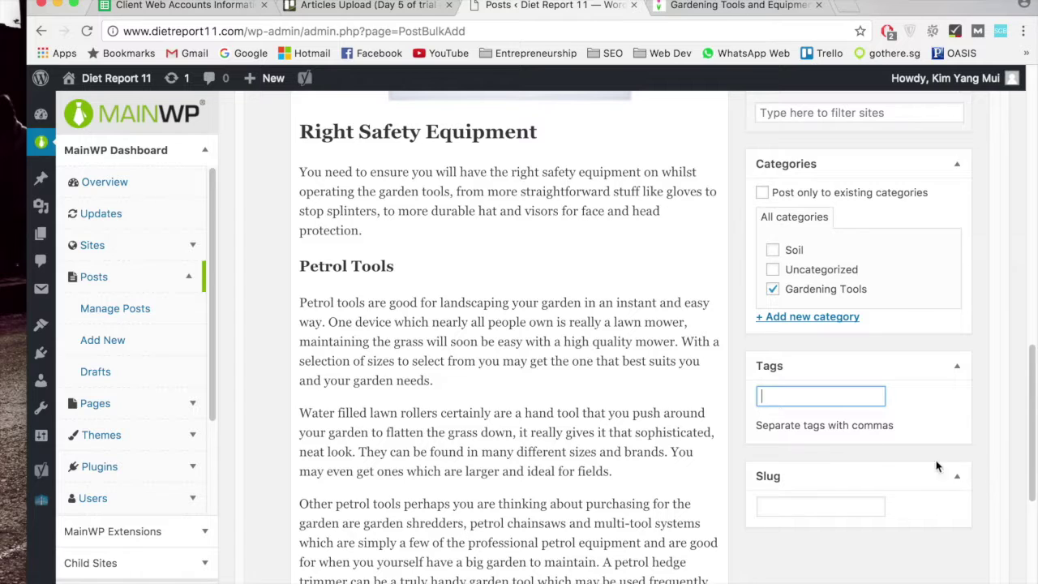
left_click(816, 396)
type("gardening, soil, gardening tools that are essential,")
key("BackSpace")
key("BackSpace")
scroll(991, 397, "up", 2)
scroll(1012, 391, "up", 6)
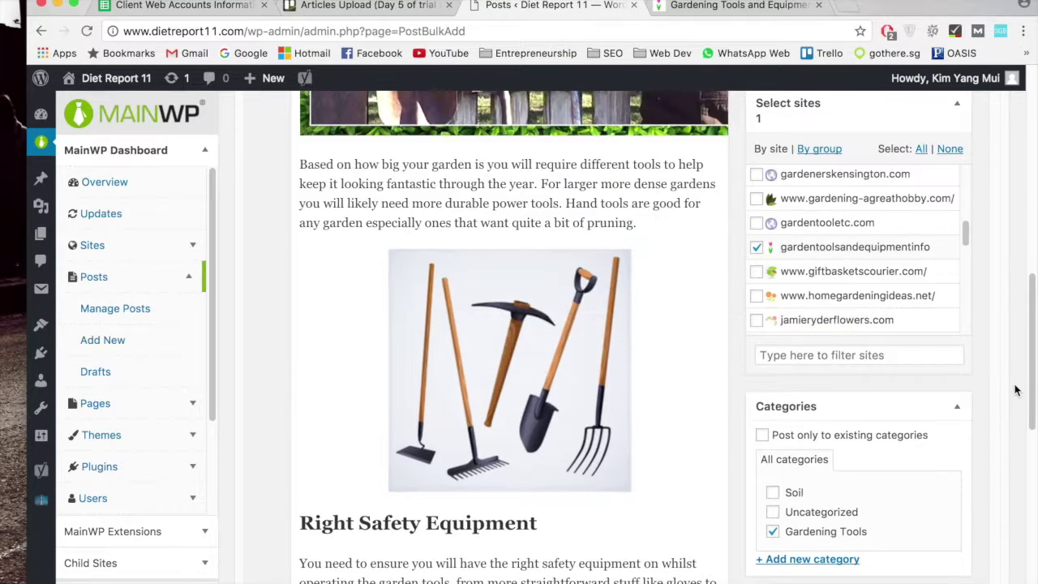
- Review the draft's article body, cache options, selected site and assigned category before publishing
scroll(1015, 391, "up", 5)
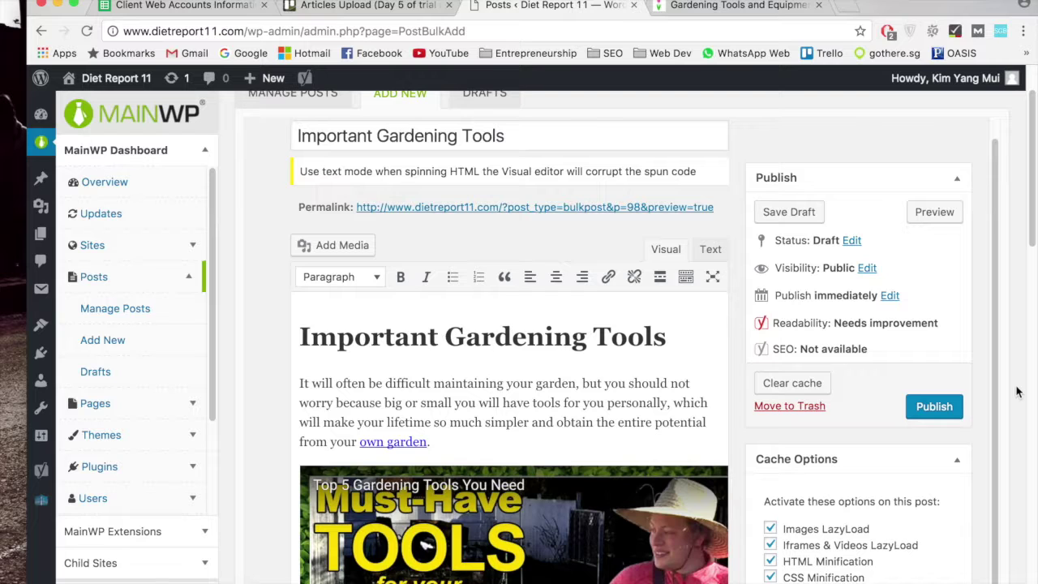
scroll(1003, 360, "down", 3)
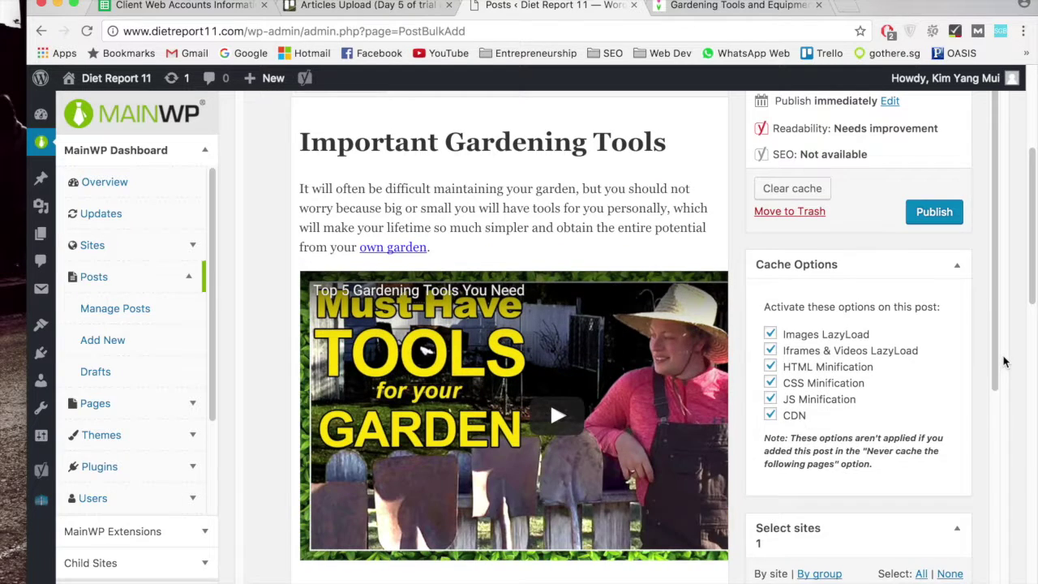
scroll(1003, 364, "down", 4)
scroll(1002, 364, "down", 3)
scroll(1003, 365, "up", 2)
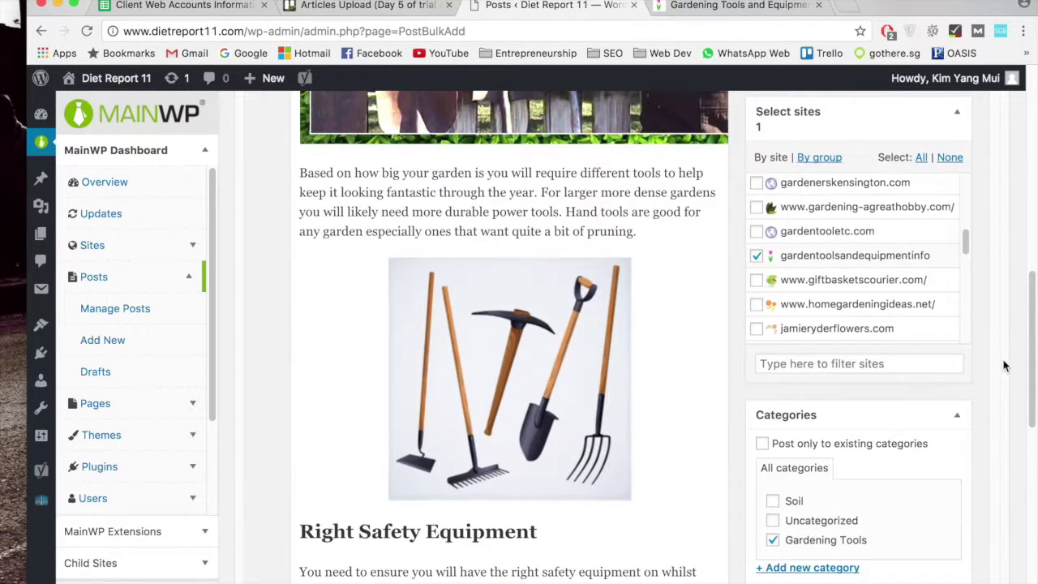
scroll(1003, 366, "down", 2)
scroll(1003, 365, "down", 4)
scroll(1003, 365, "up", 10)
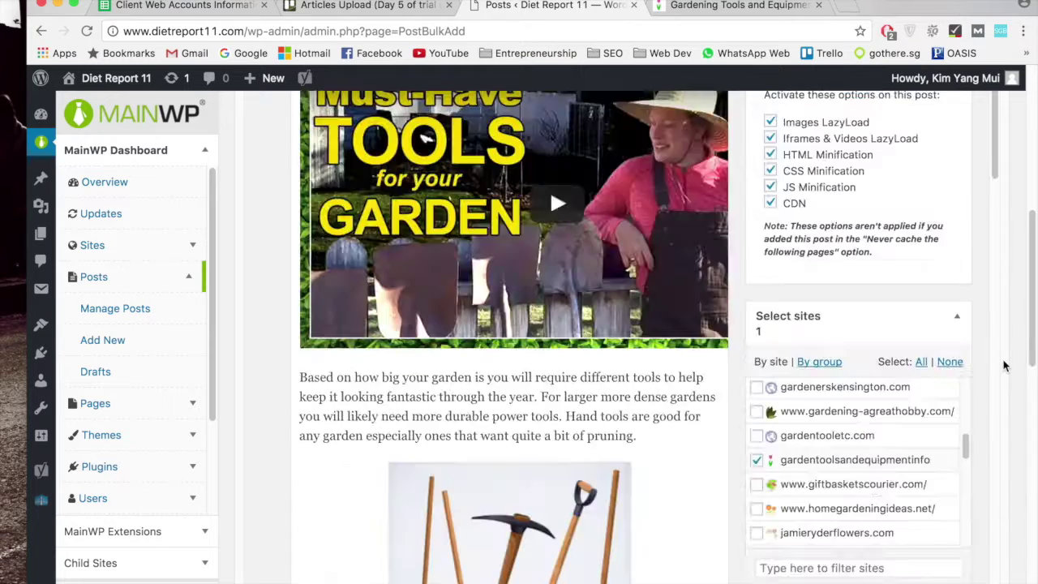
- Set the post's publish date to May 10, 2017 at 10:33
scroll(1003, 366, "up", 3)
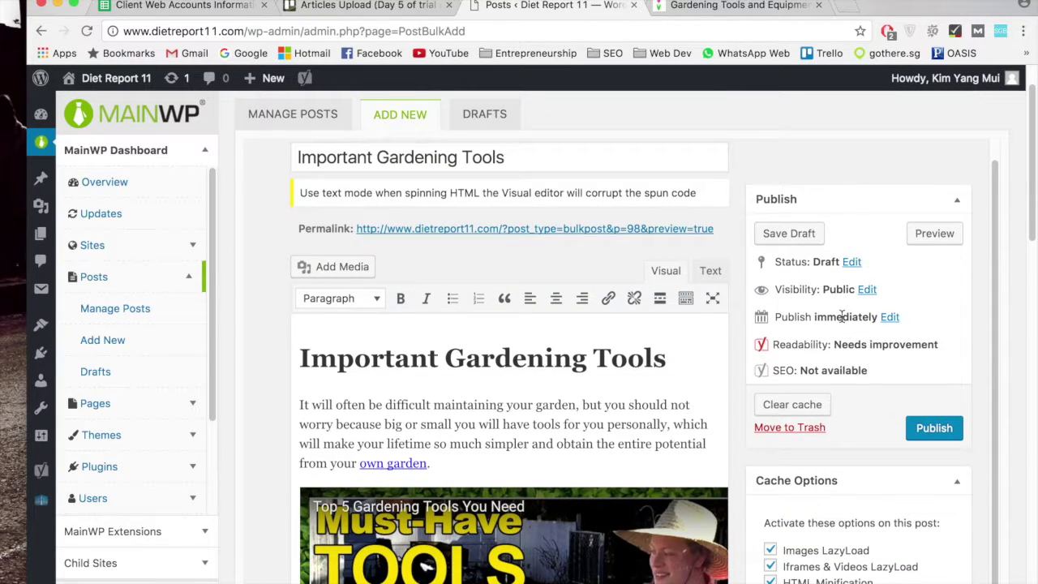
left_click(889, 317)
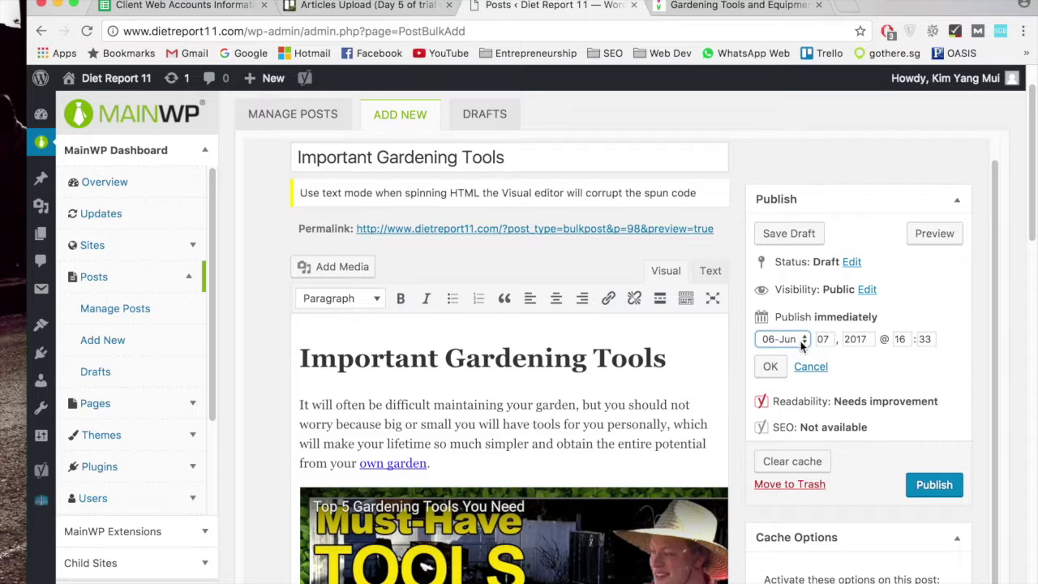
left_click(801, 342)
left_click(795, 335)
key("Up")
key("Tab")
double_click(899, 340)
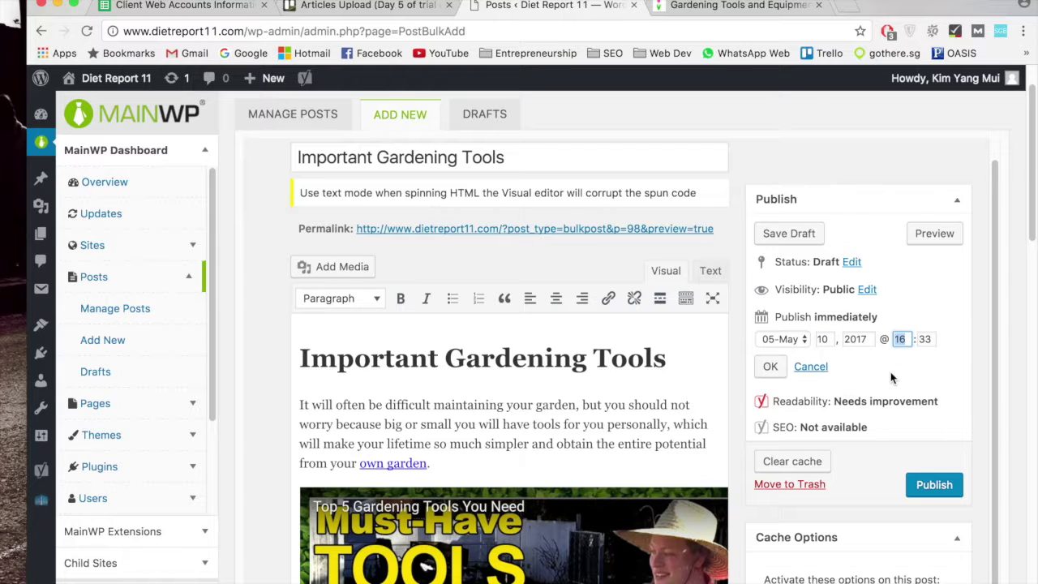
type("10")
left_click(771, 367)
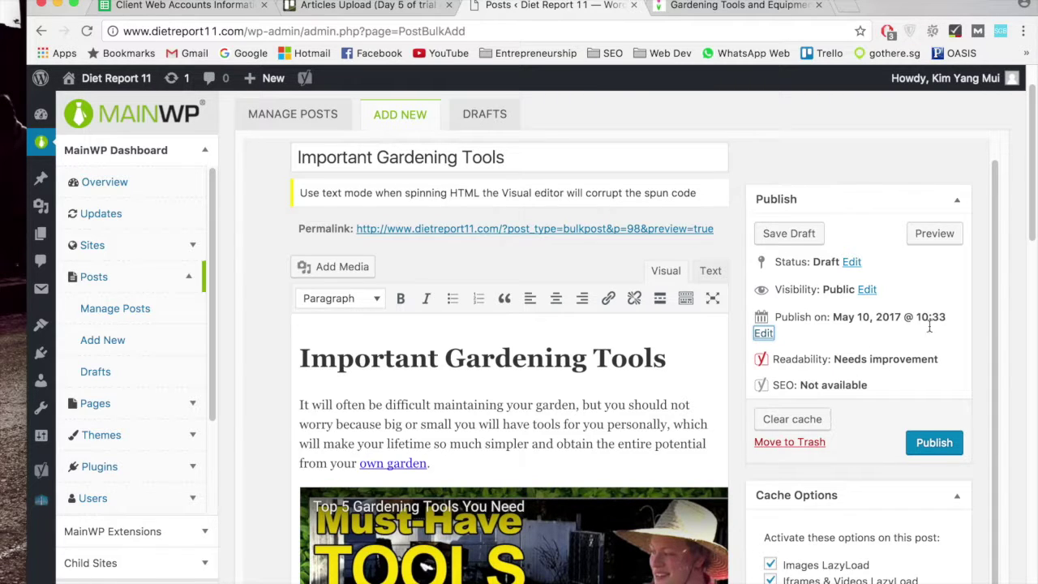
- Publish the Important Gardening Tools post to the selected child site without SEO settings
scroll(1011, 252, "down", 15)
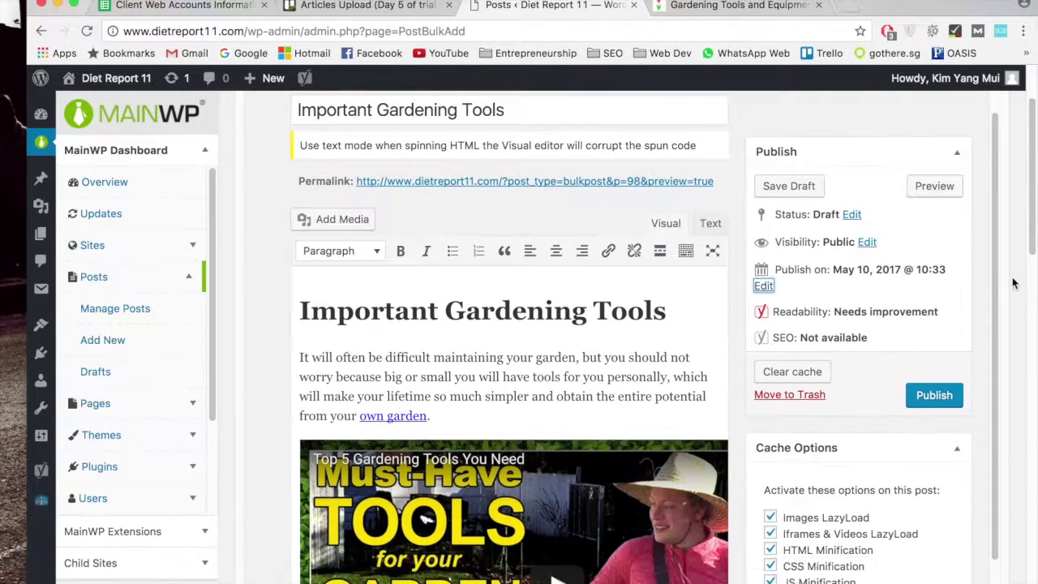
scroll(1012, 283, "down", 10)
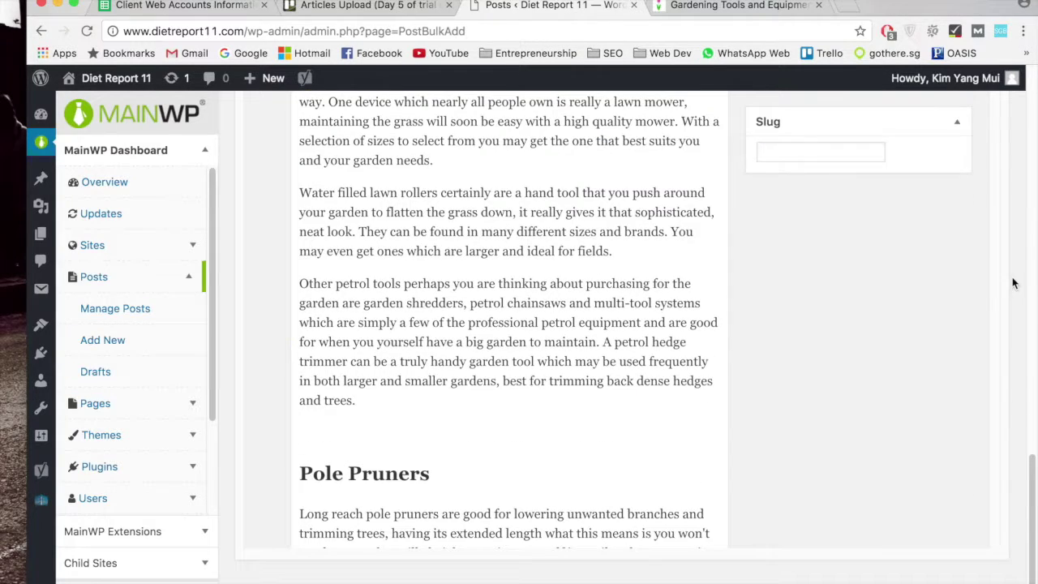
scroll(654, 339, "down", 10)
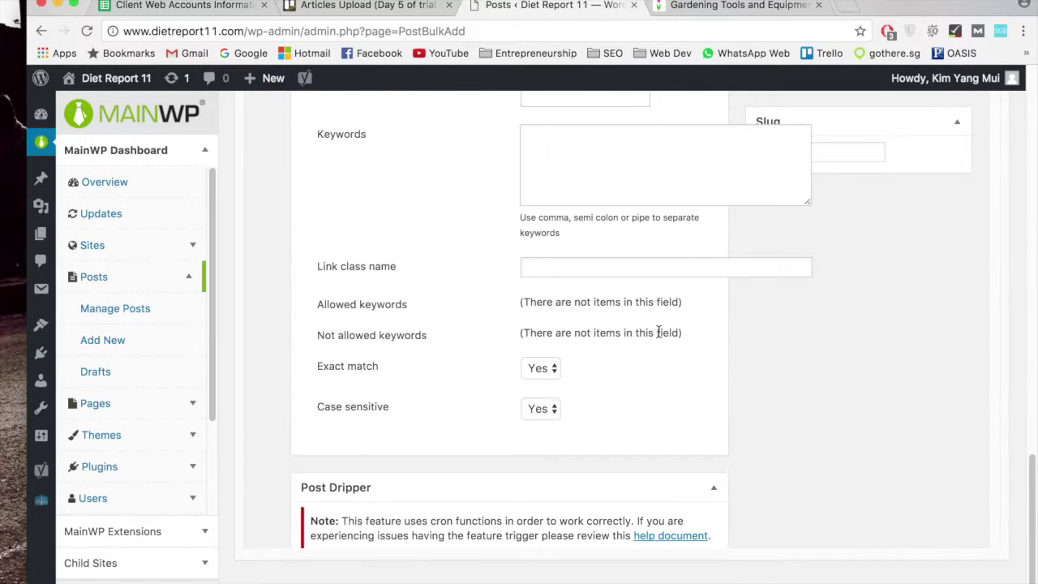
scroll(657, 334, "up", 4)
scroll(658, 331, "up", 5)
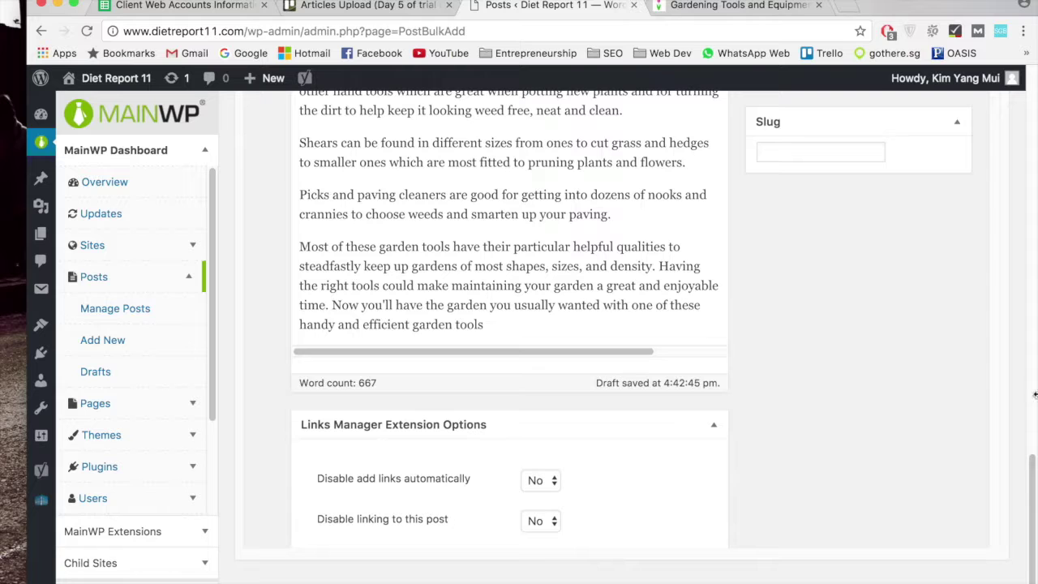
scroll(1013, 379, "up", 10)
scroll(1013, 380, "up", 3)
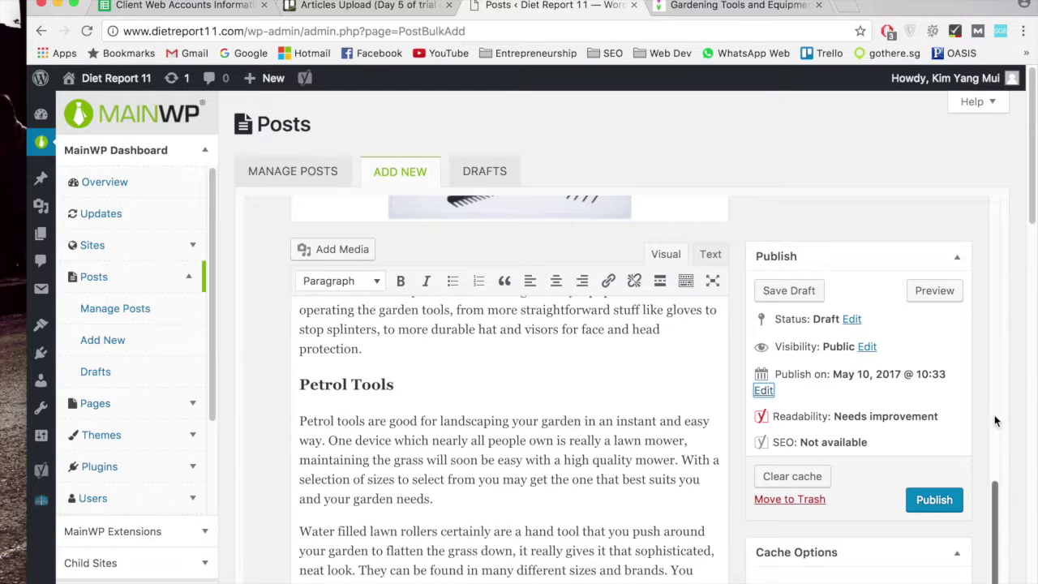
left_click(941, 502)
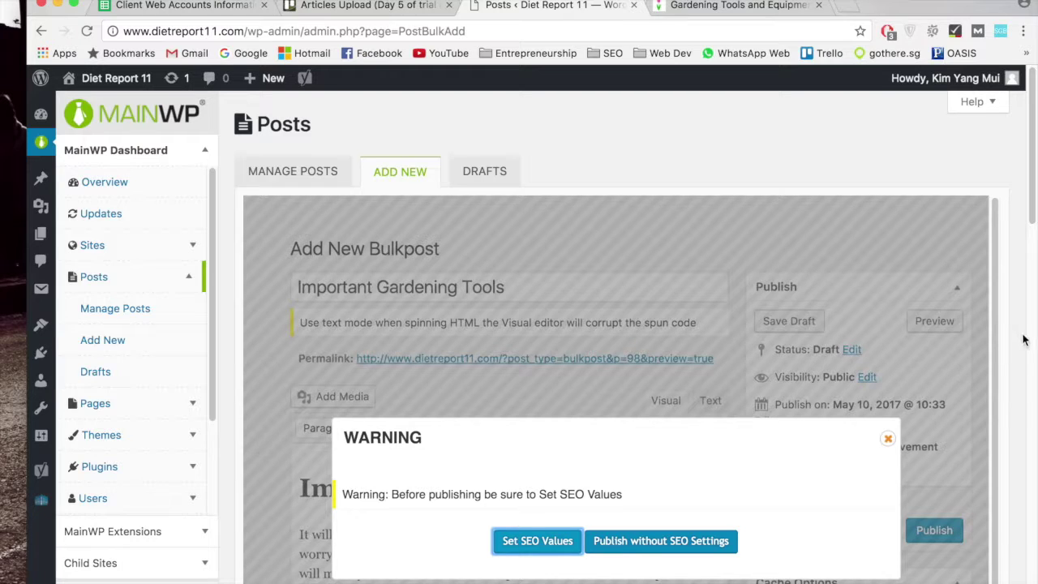
scroll(1019, 341, "down", 4)
left_click(645, 423)
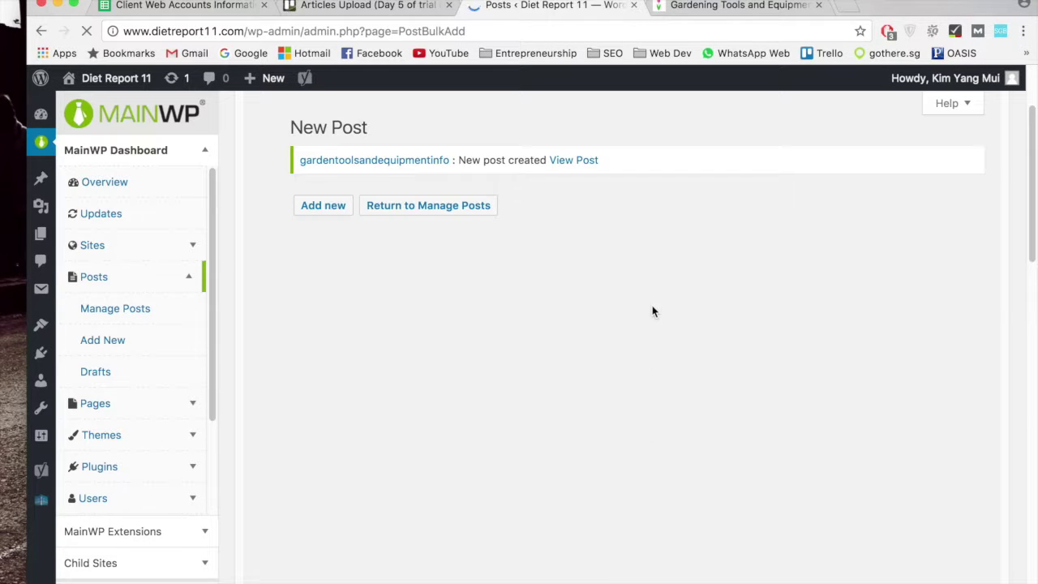
- View the published post on gardentoolsandequipmentinfo.com, check its date, link, video, image and headings, and close the page
left_click(571, 178)
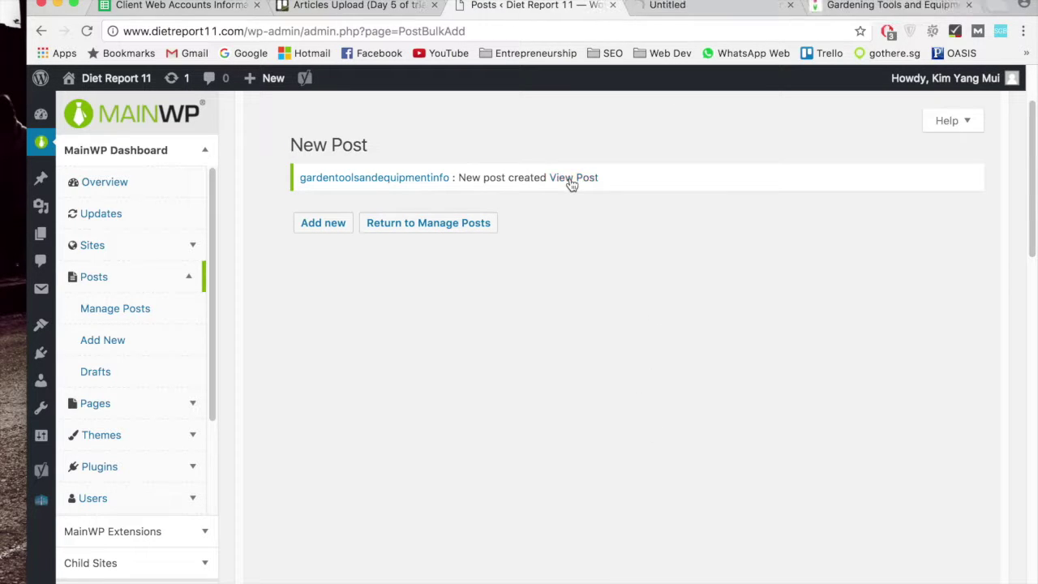
left_click(699, 10)
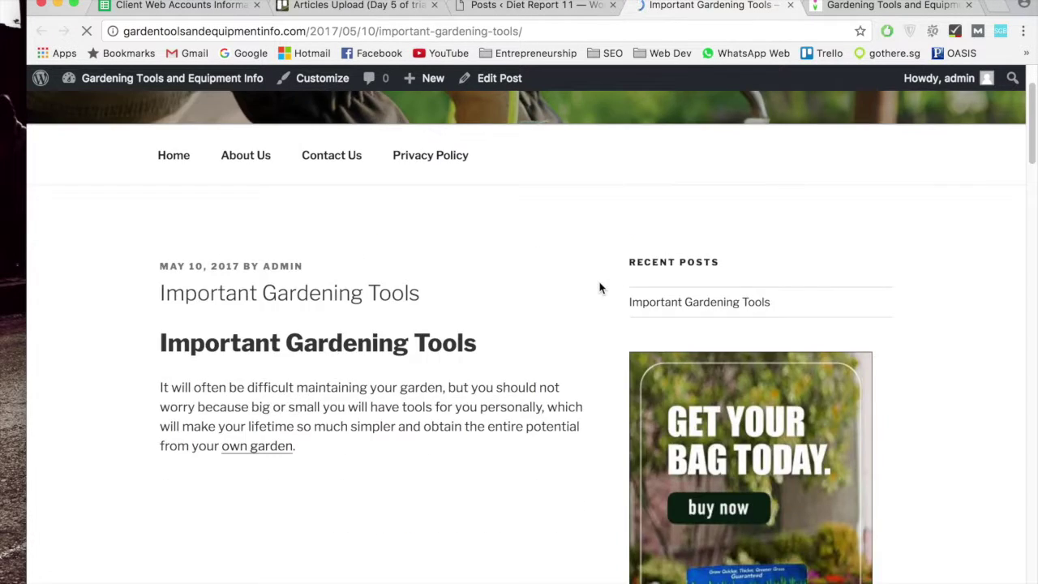
scroll(591, 285, "down", 3)
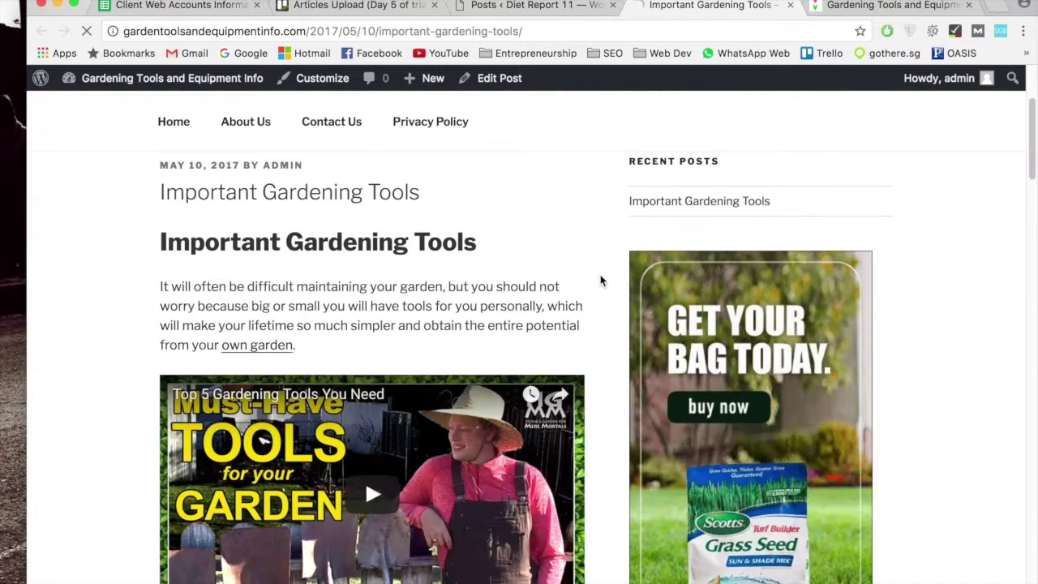
scroll(600, 280, "down", 20)
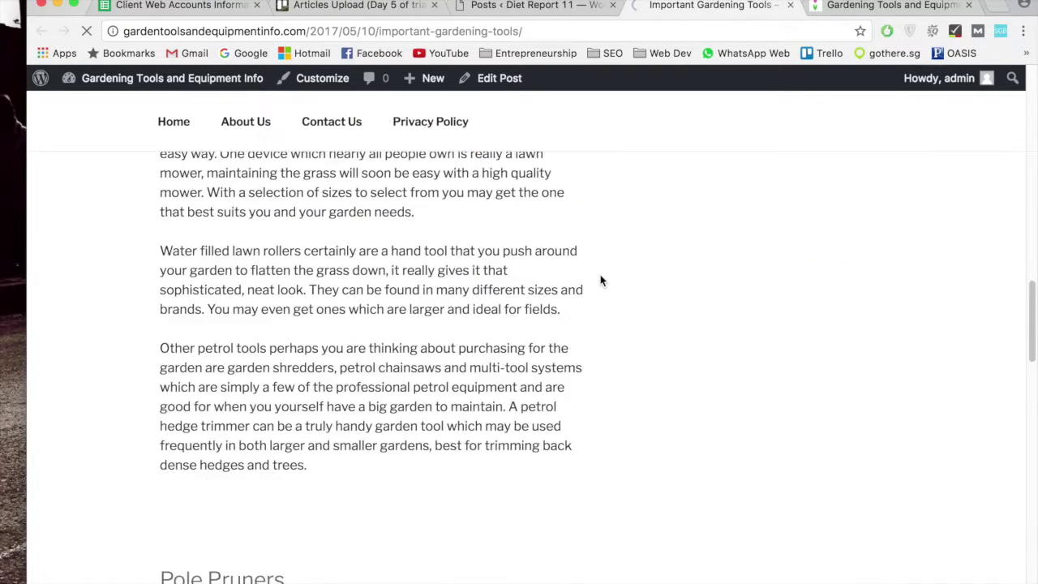
scroll(600, 280, "up", 15)
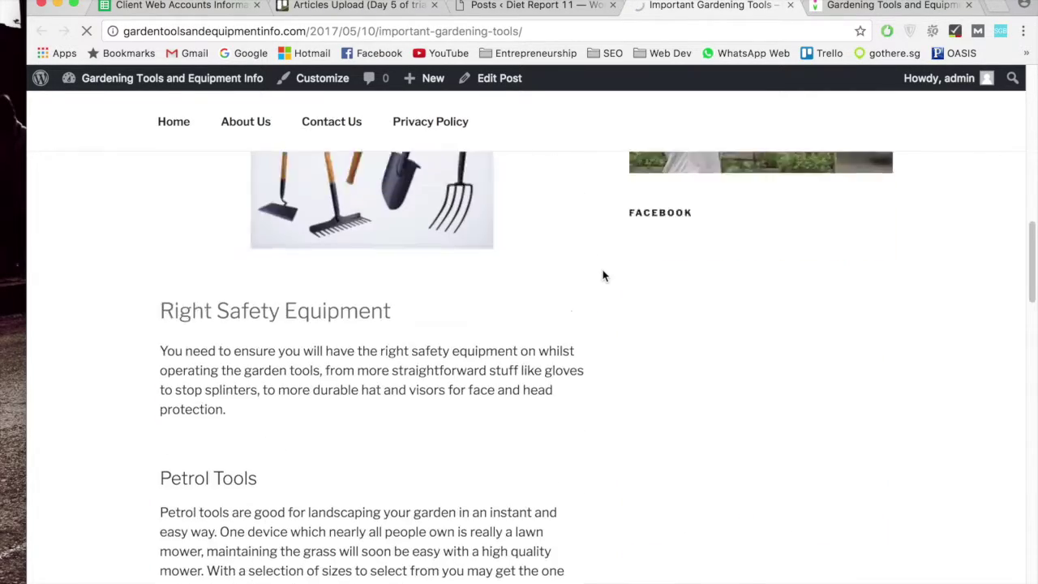
scroll(602, 276, "up", 3)
key("super+w")
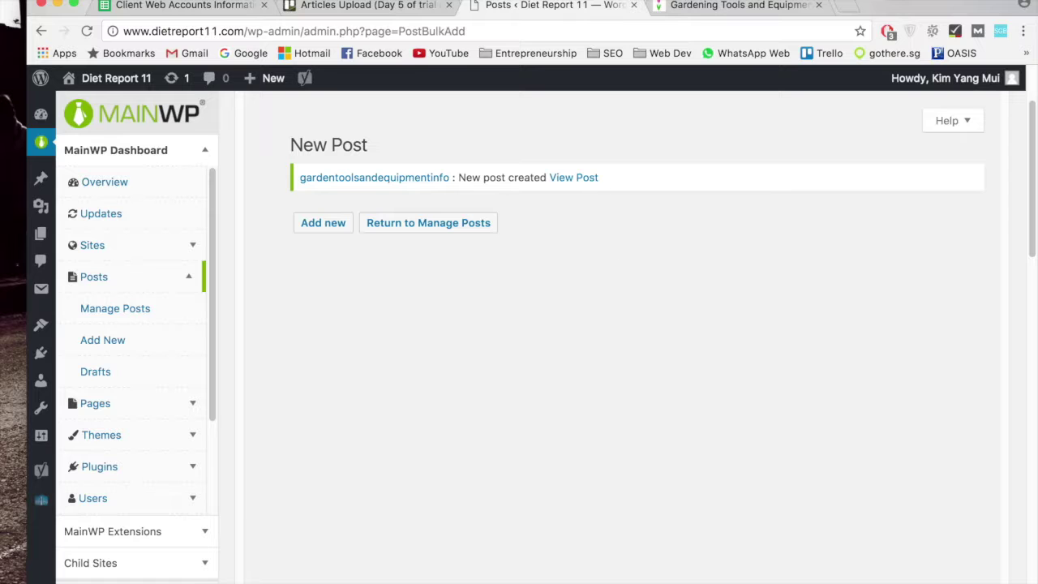
- Switch to Finder, remove the published Important Gardening Tools document from the gardentoolsandequipmentinfo.com folder, and return to the browser
mouse_move(428, 576)
left_click(71, 574)
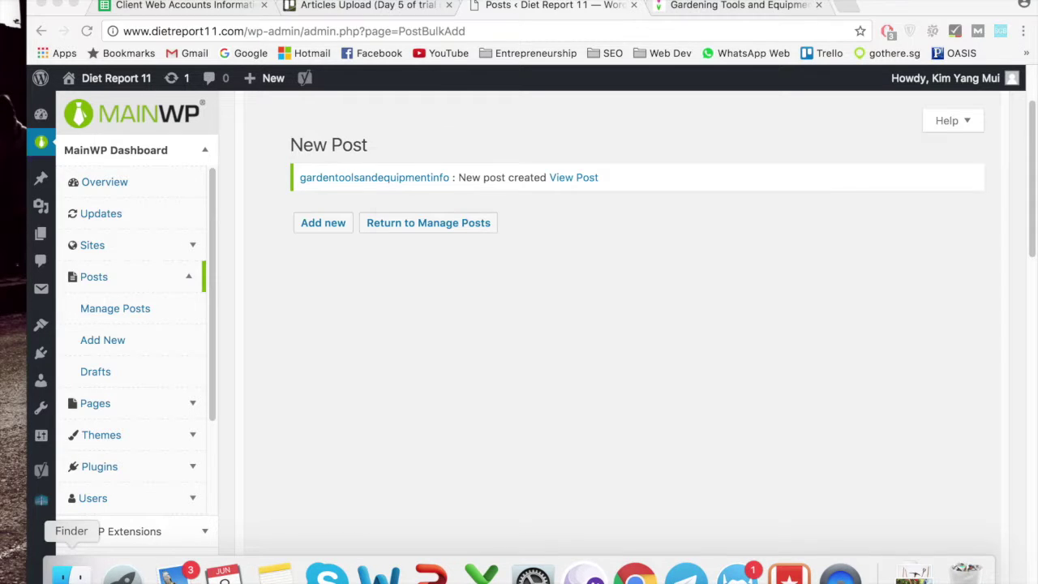
left_click(665, 344)
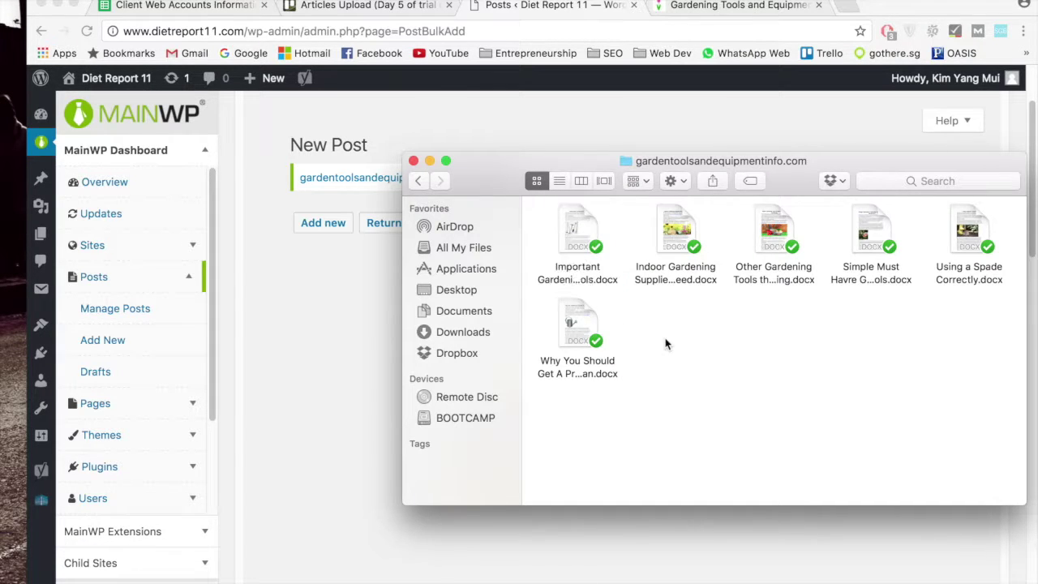
left_click(585, 224)
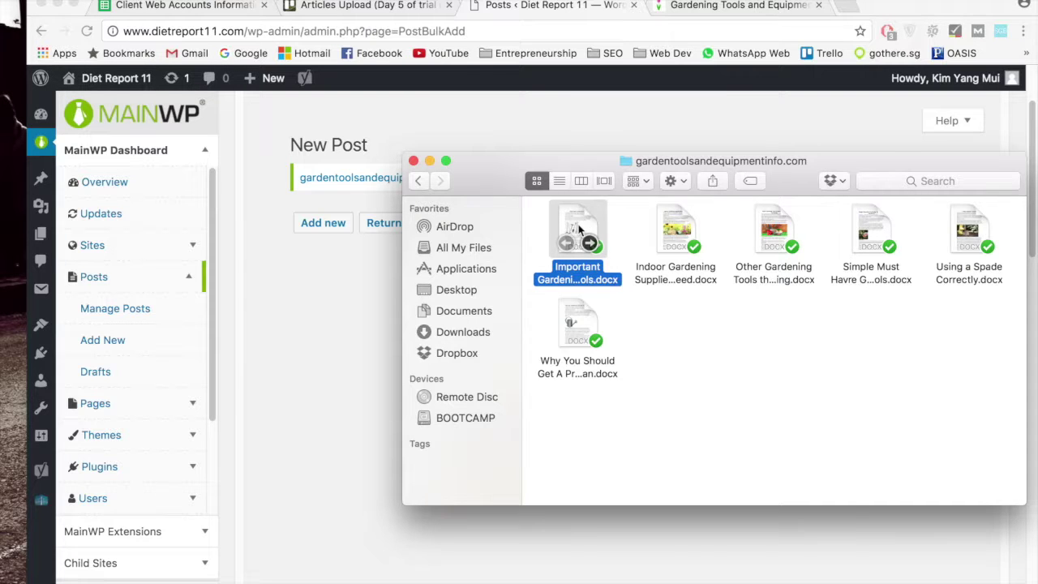
right_click(578, 230)
left_click(623, 232)
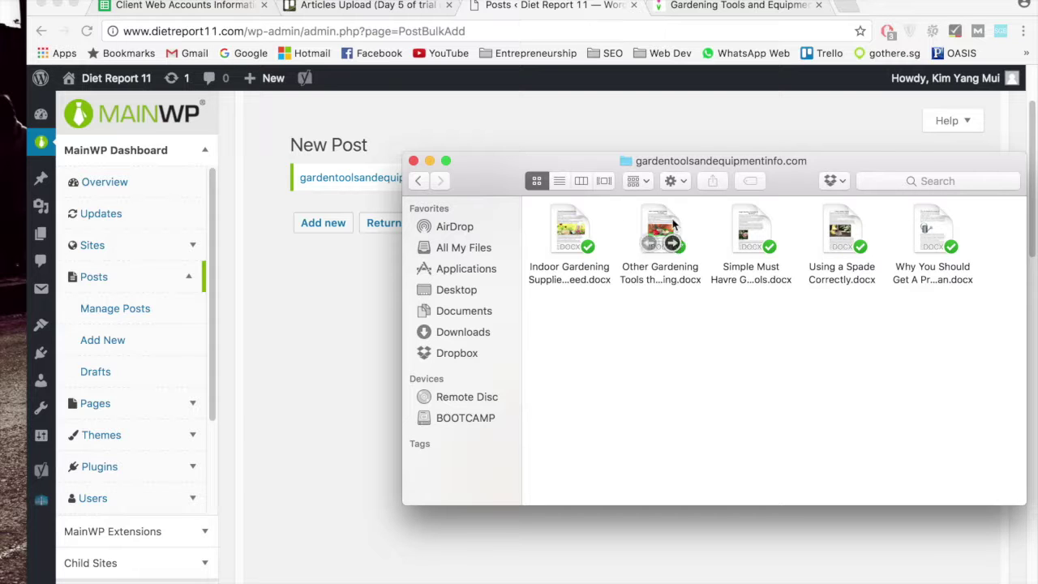
left_click_drag(588, 161, 552, 203)
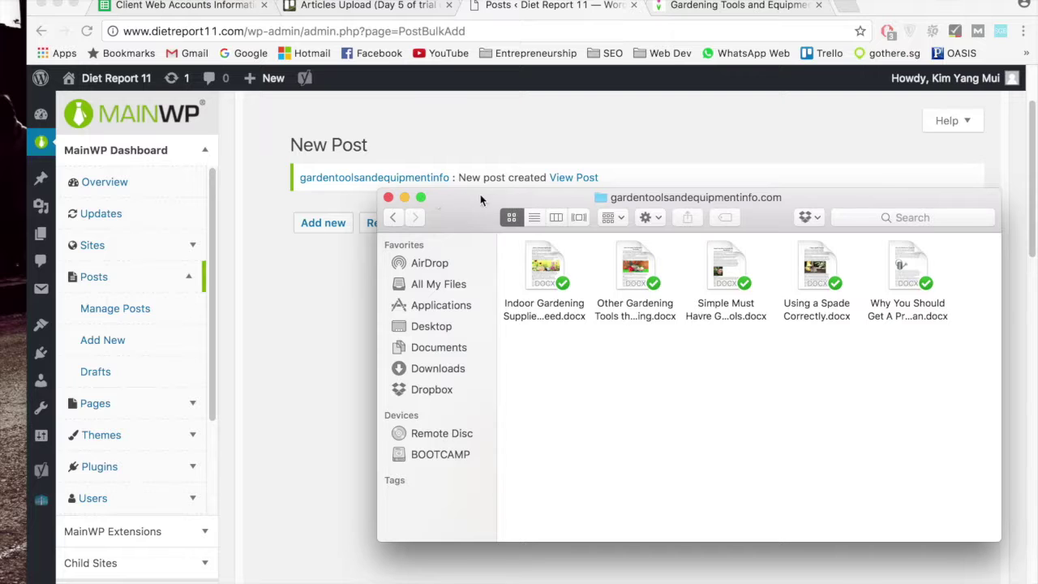
left_click_drag(480, 199, 493, 198)
left_click(306, 296)
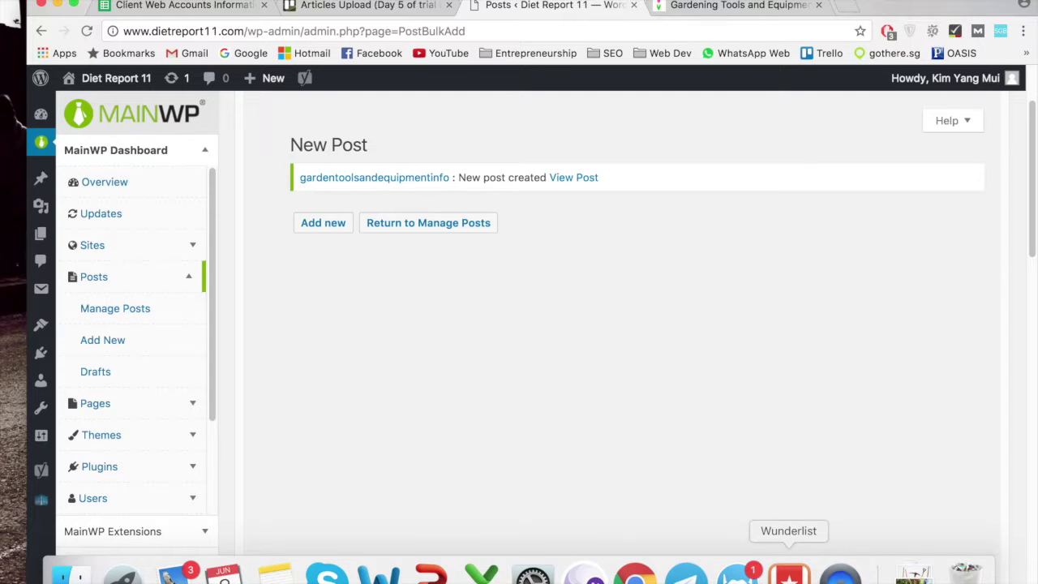
left_click(840, 574)
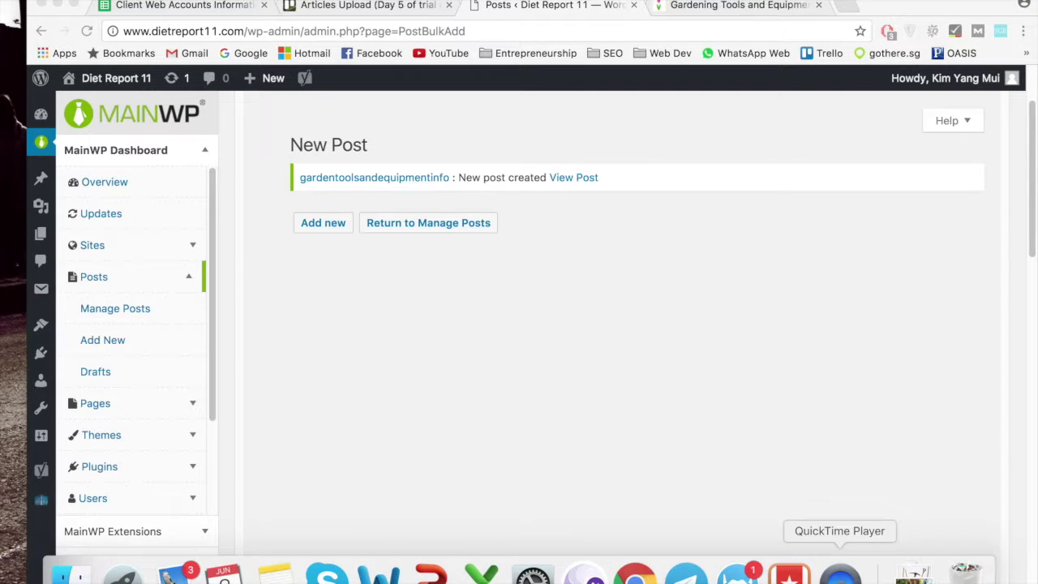
left_click(177, 94)
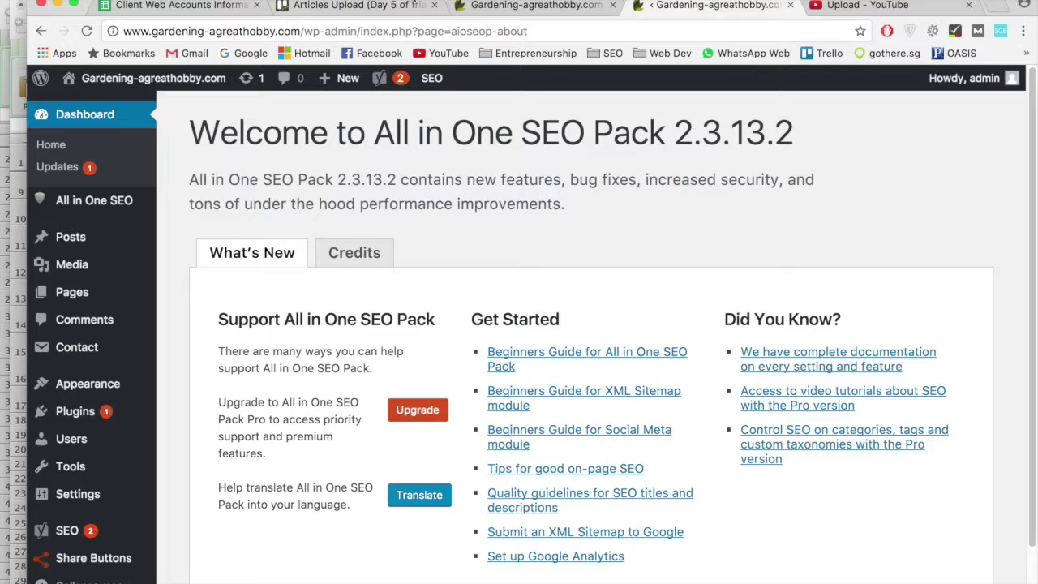
- Examine the post layout on the gardening-agreathobby.com home page, including the headings, in-text links and centred images of the latest articles
left_click(478, 10)
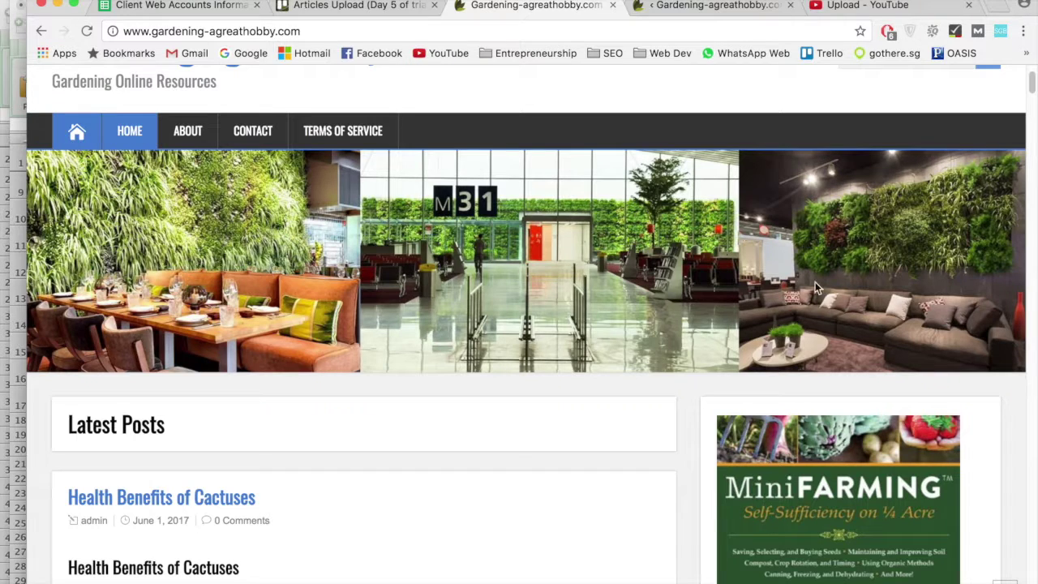
mouse_move(1034, 91)
left_mouse_down()
mouse_move(1033, 114)
mouse_move(1034, 79)
mouse_move(1032, 172)
mouse_move(1032, 101)
left_mouse_up()
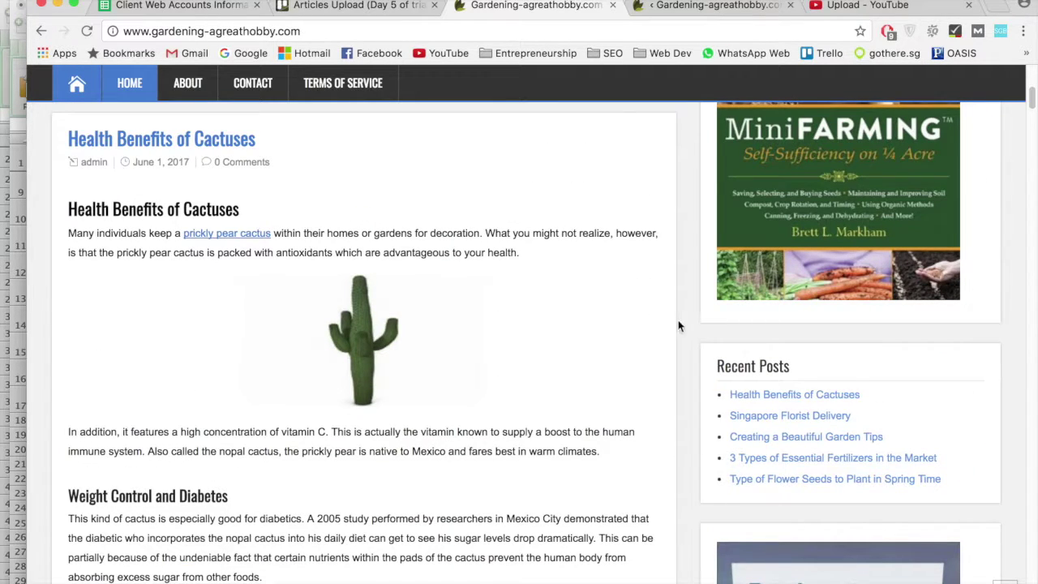
scroll(680, 324, "down", 1)
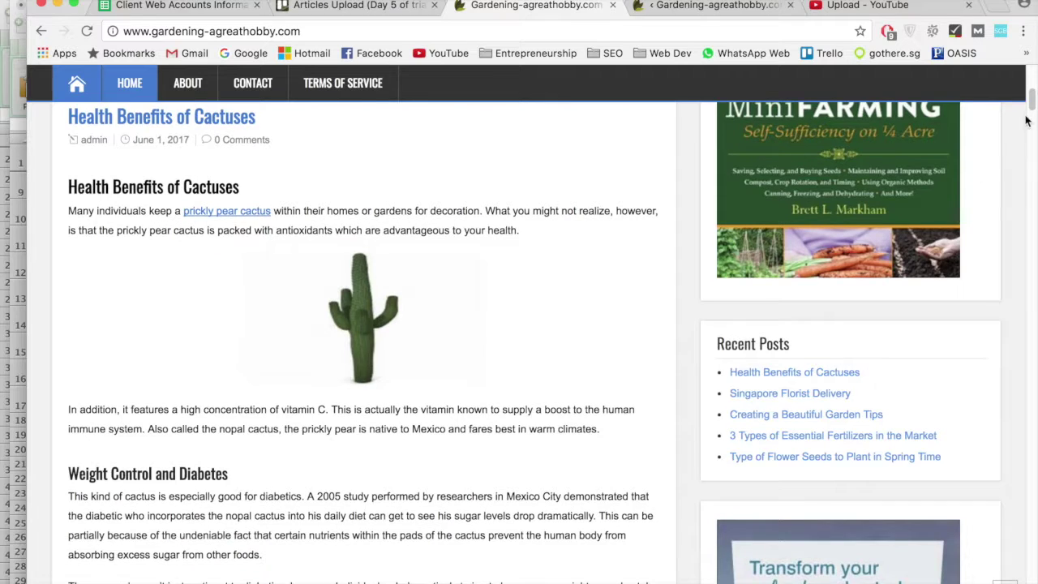
scroll(1034, 109, "down", 2)
scroll(1033, 110, "up", 3)
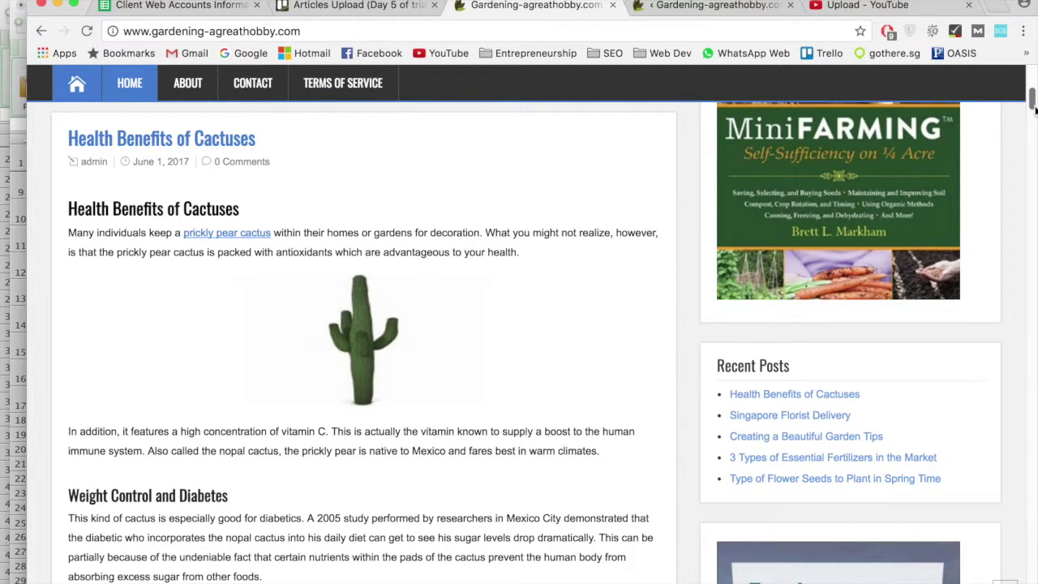
mouse_move(1033, 110)
left_mouse_down()
mouse_move(1033, 180)
mouse_move(1033, 103)
left_mouse_up()
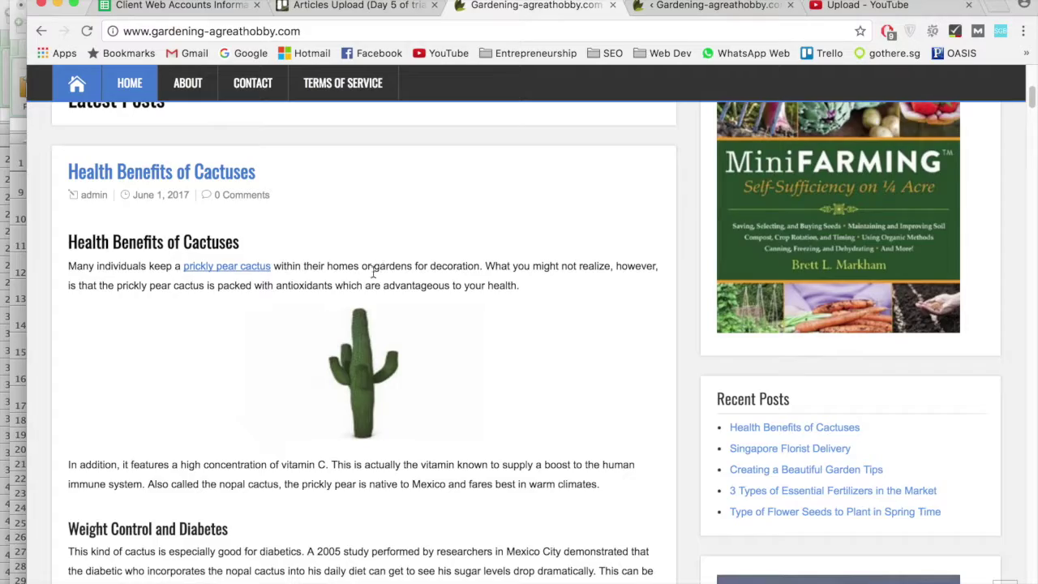
scroll(326, 308, "down", 15)
scroll(339, 317, "up", 1)
scroll(339, 317, "down", 10)
scroll(436, 308, "up", 3)
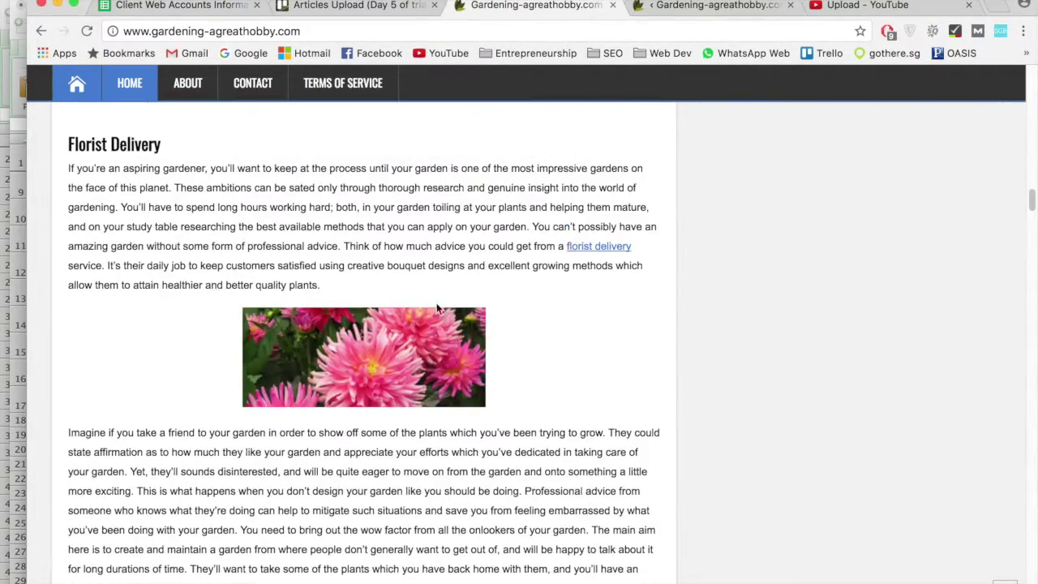
- Examine the in-text links of the early spring article and view the fertilizer post that "difficult to grow" links to
scroll(509, 274, "down", 15)
scroll(504, 243, "up", 5)
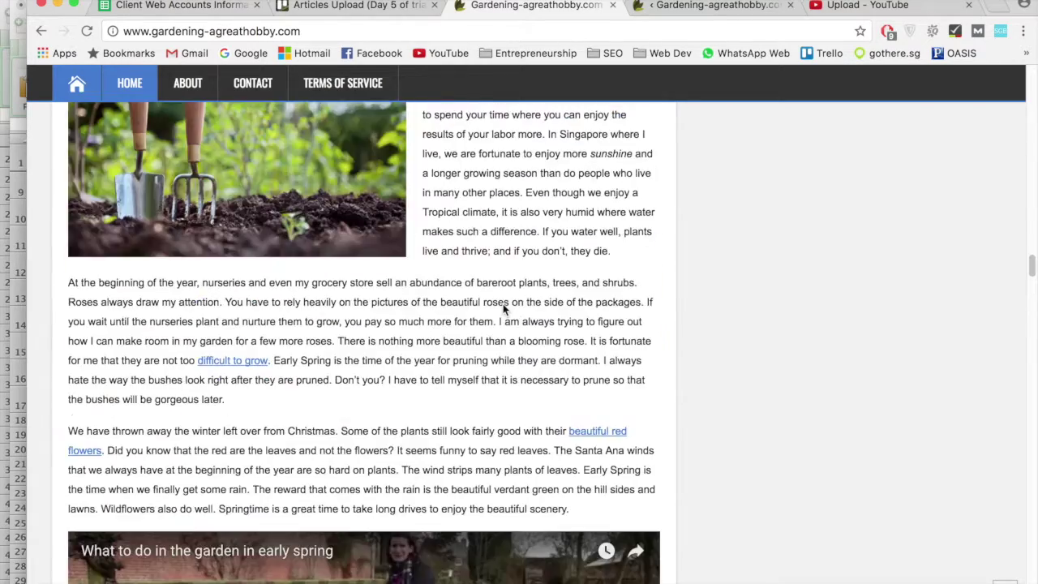
scroll(527, 340, "down", 10)
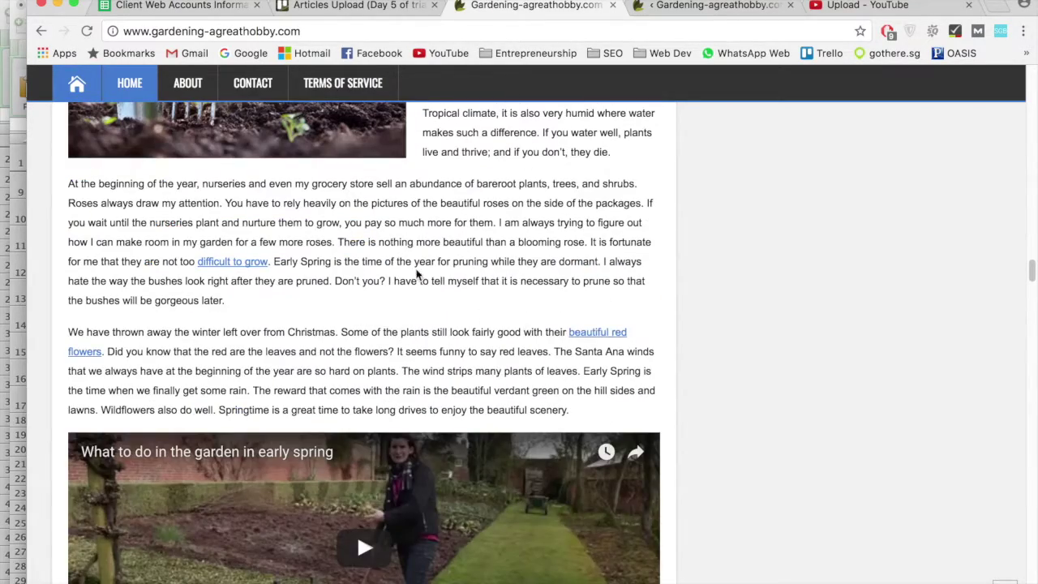
left_click(230, 266, "super")
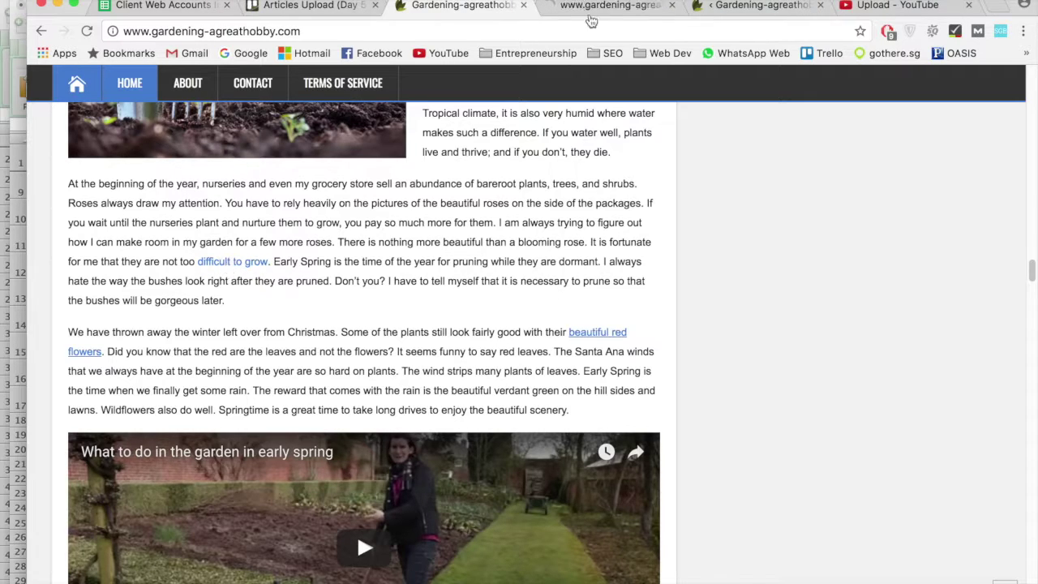
left_click(585, 7)
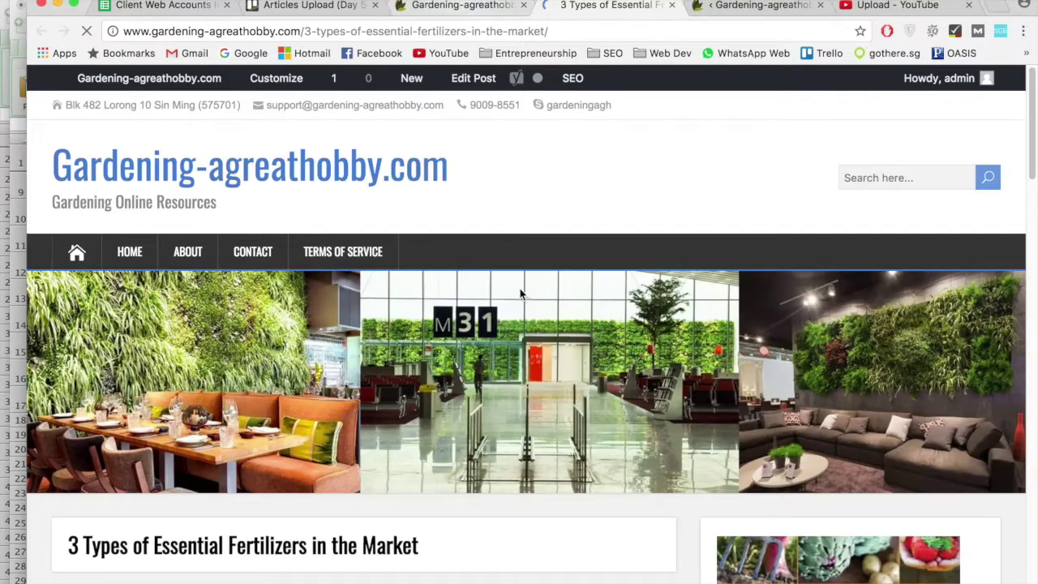
scroll(519, 284, "down", 10)
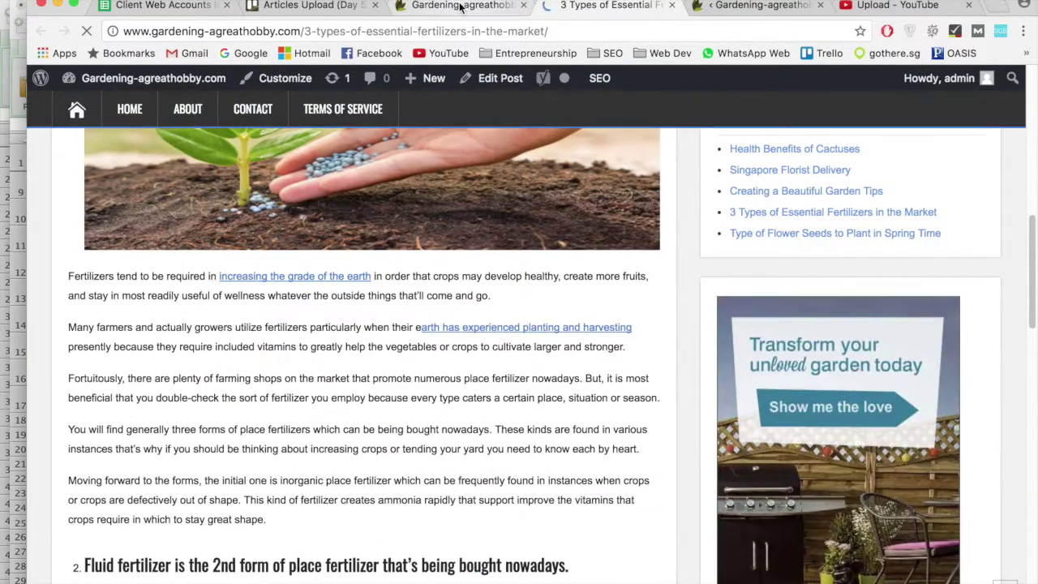
left_click(460, 7)
scroll(527, 348, "down", 1)
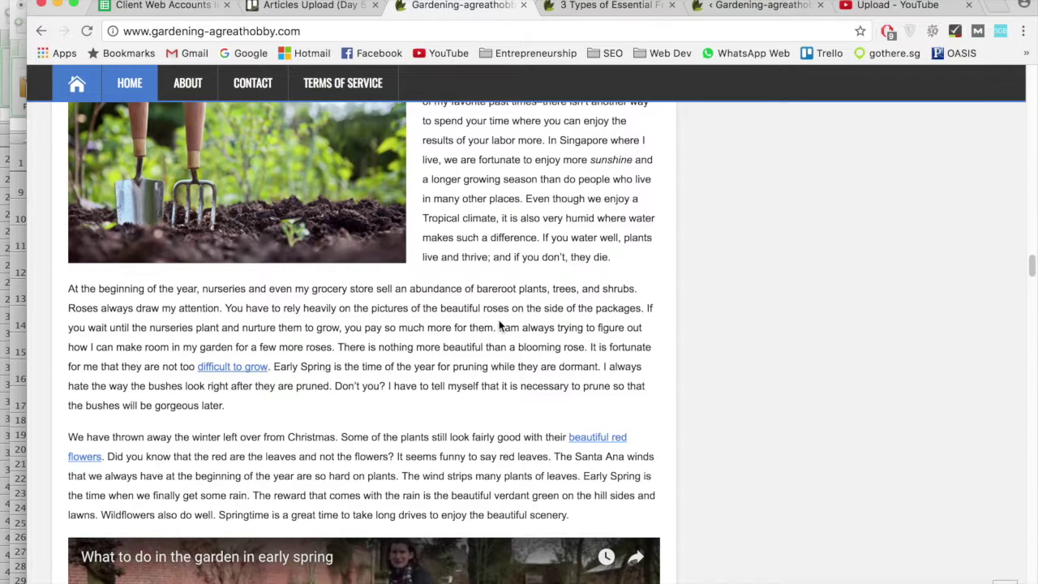
scroll(466, 348, "up", 1)
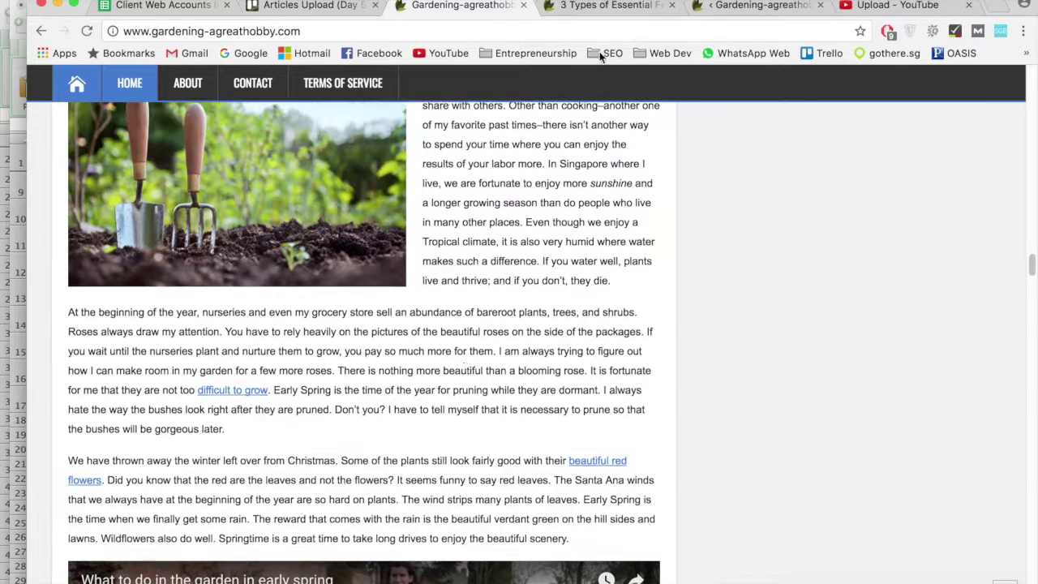
- Open the list of all posts in the gardening-agreathobby.com admin and review the titles, categories, tags and publish dates
left_click(724, 6)
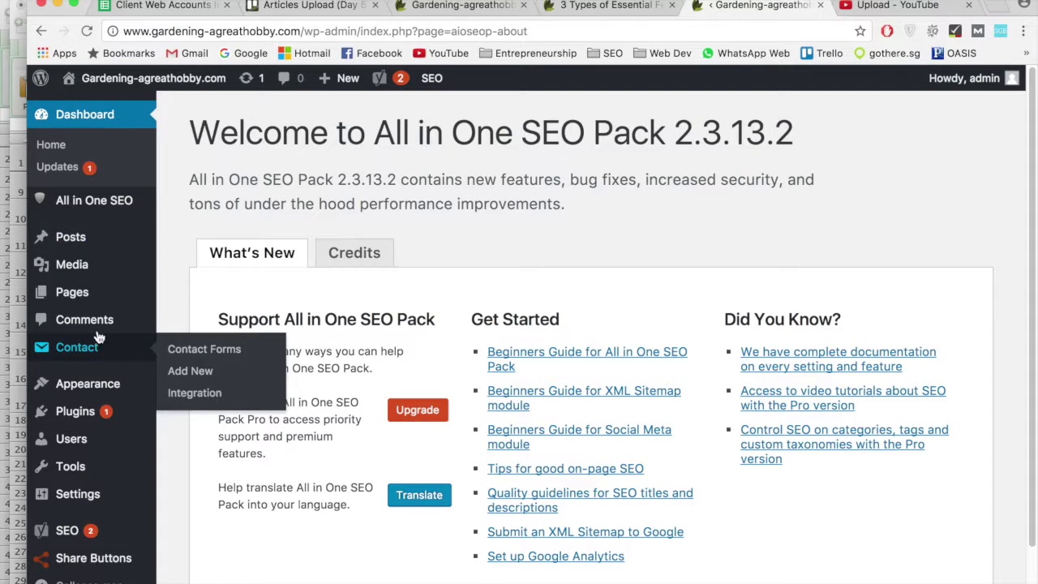
left_click(88, 244)
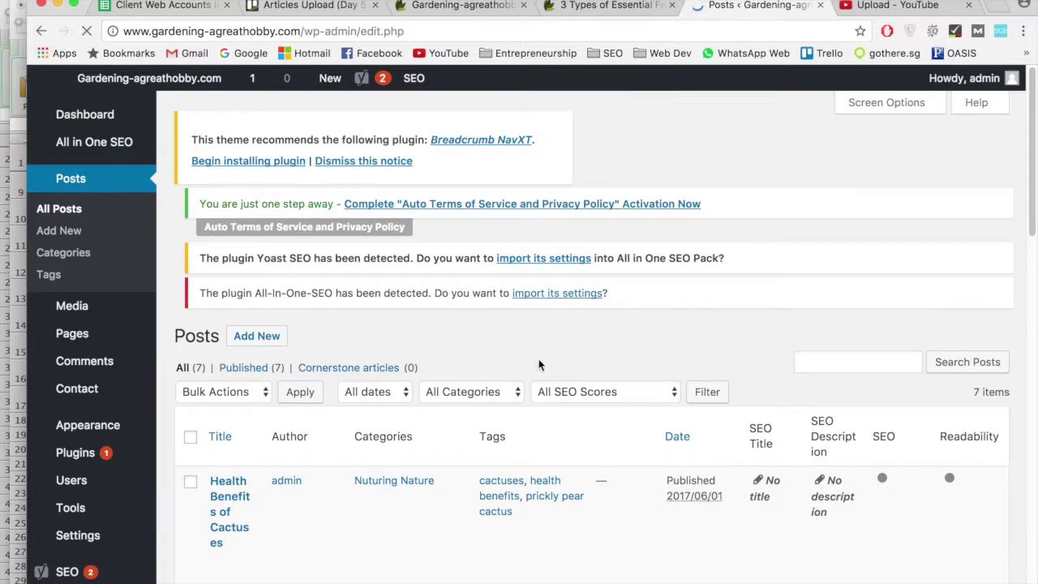
scroll(442, 411, "down", 5)
scroll(278, 324, "down", 3)
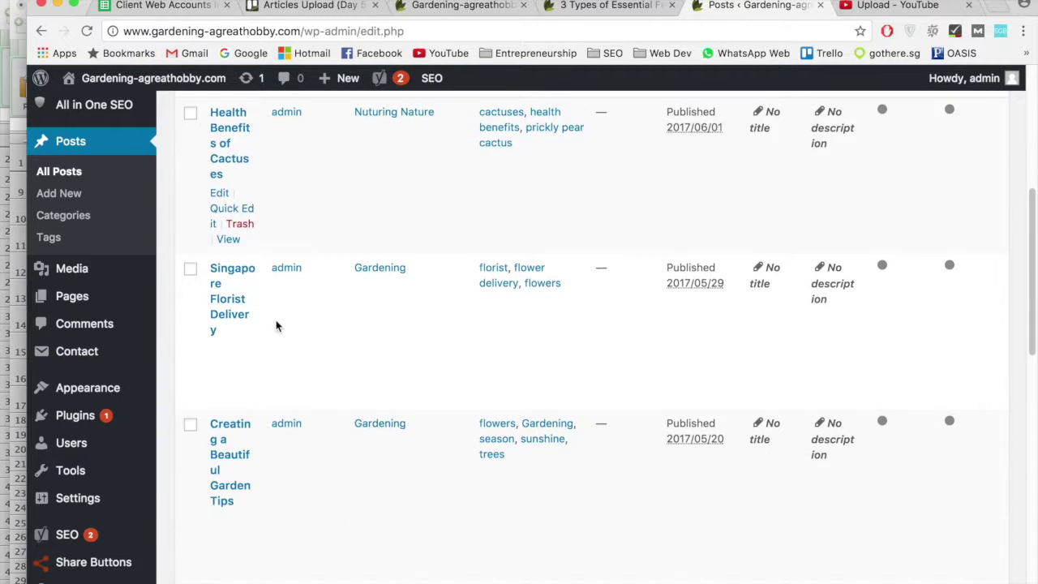
scroll(301, 331, "up", 3)
scroll(288, 360, "down", 1)
scroll(288, 360, "down", 5)
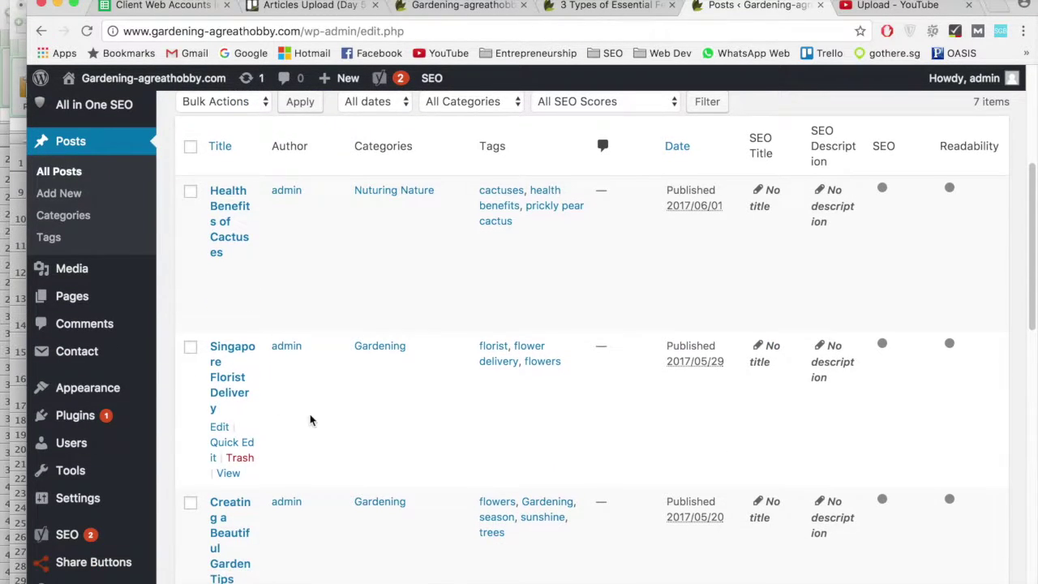
scroll(308, 376, "down", 4)
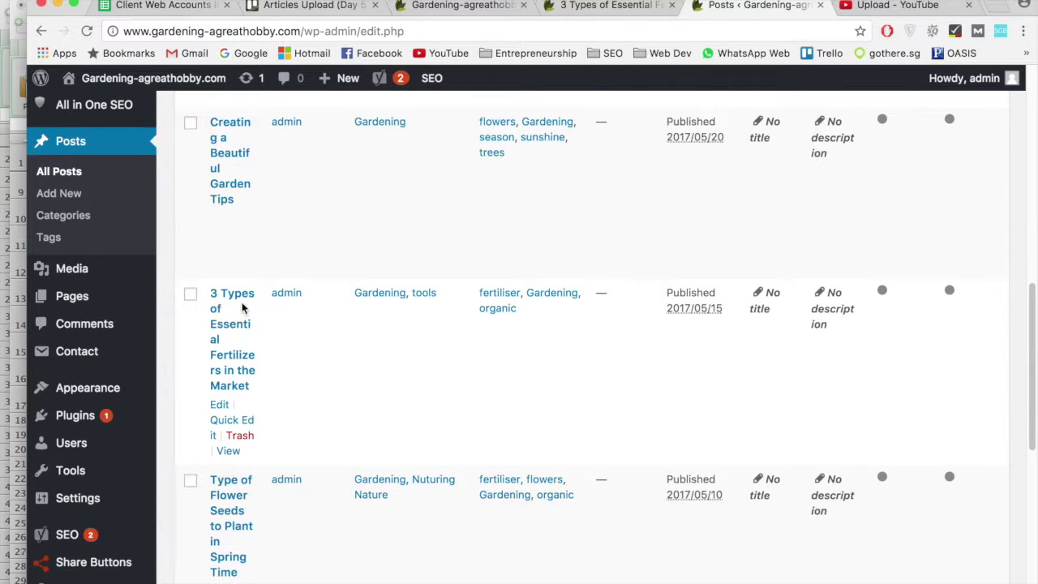
scroll(278, 398, "down", 2)
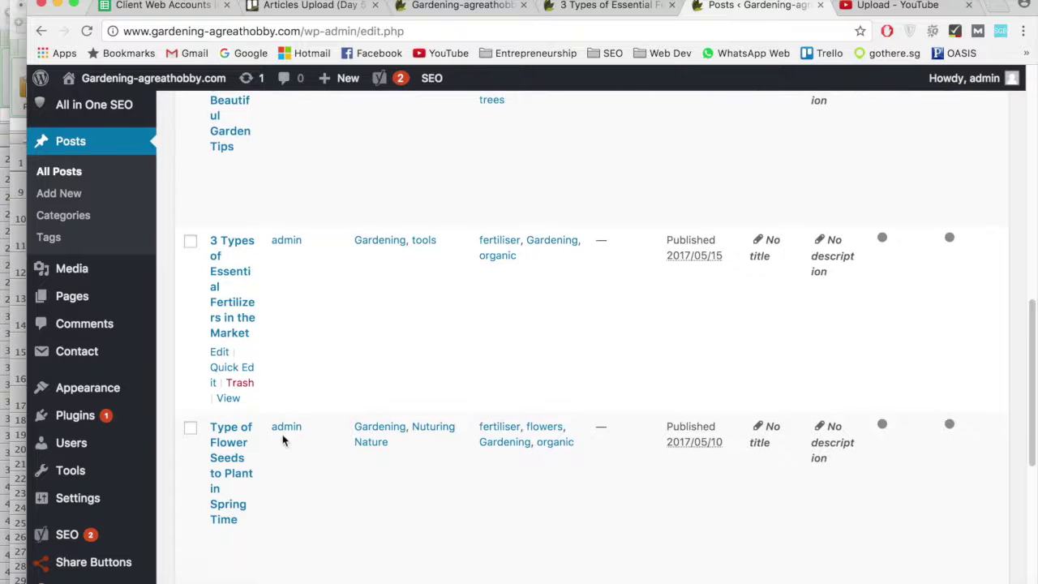
scroll(268, 478, "down", 3)
scroll(273, 487, "down", 5)
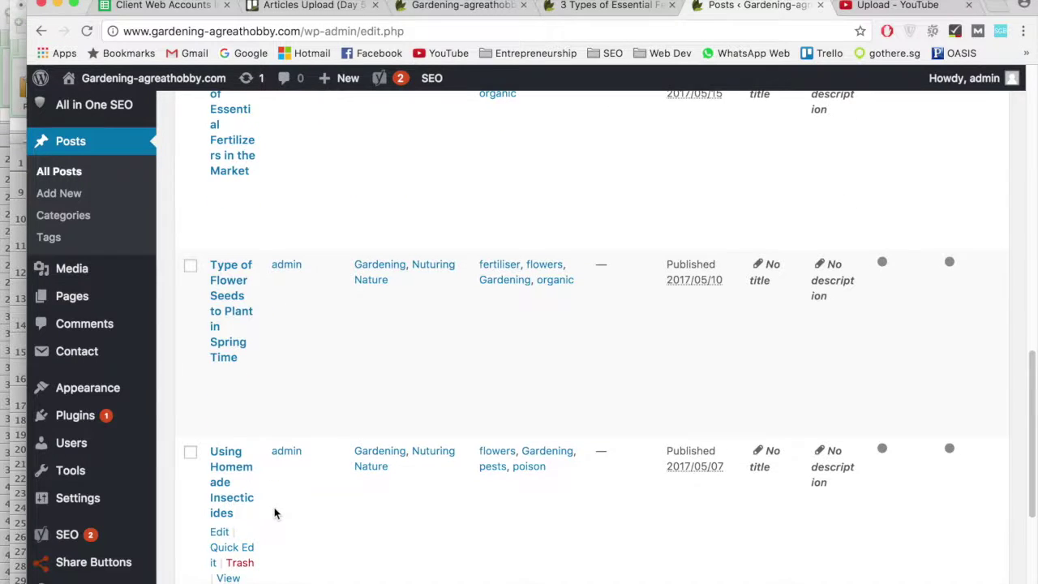
scroll(277, 496, "down", 3)
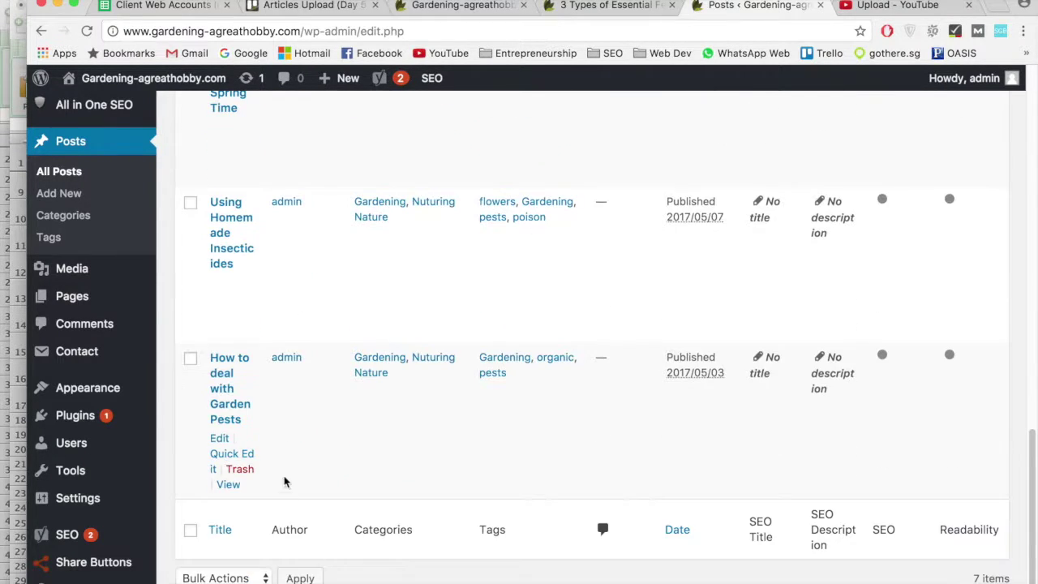
- Open the How to deal with Garden Pests post for editing and look over its content
left_click(470, 6)
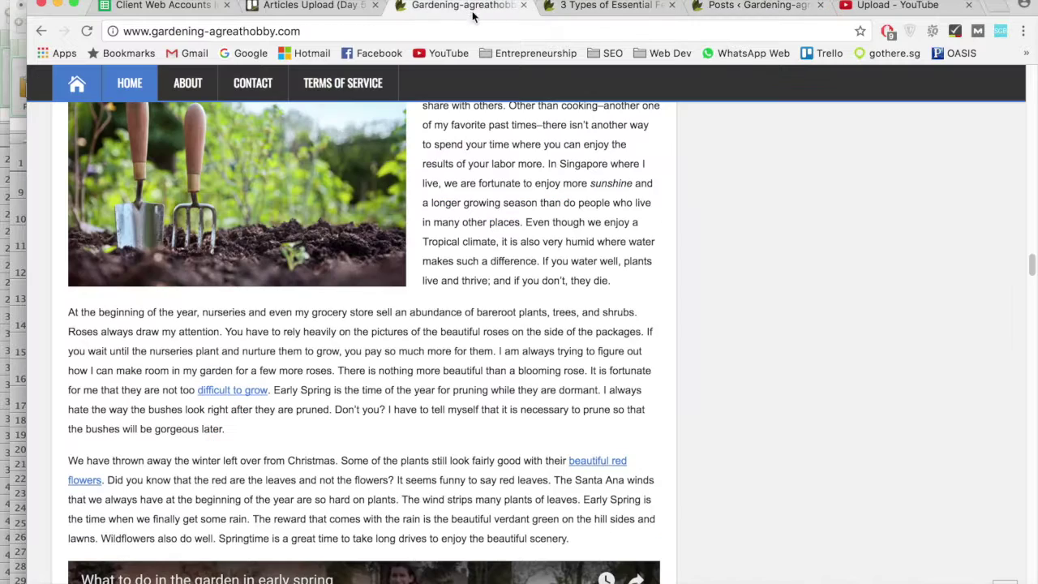
left_click(723, 13)
scroll(247, 436, "up", 1)
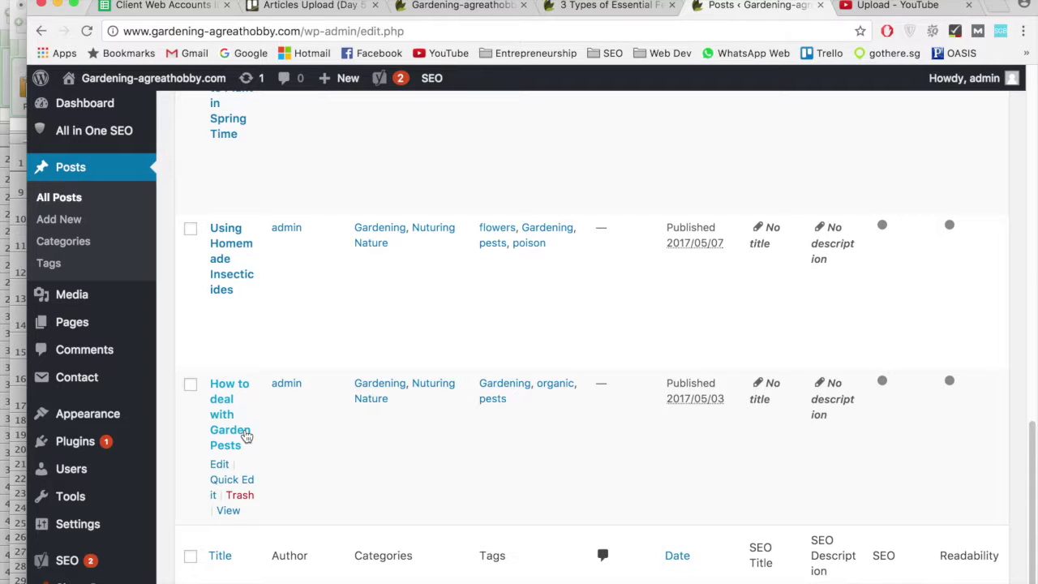
left_click(247, 436)
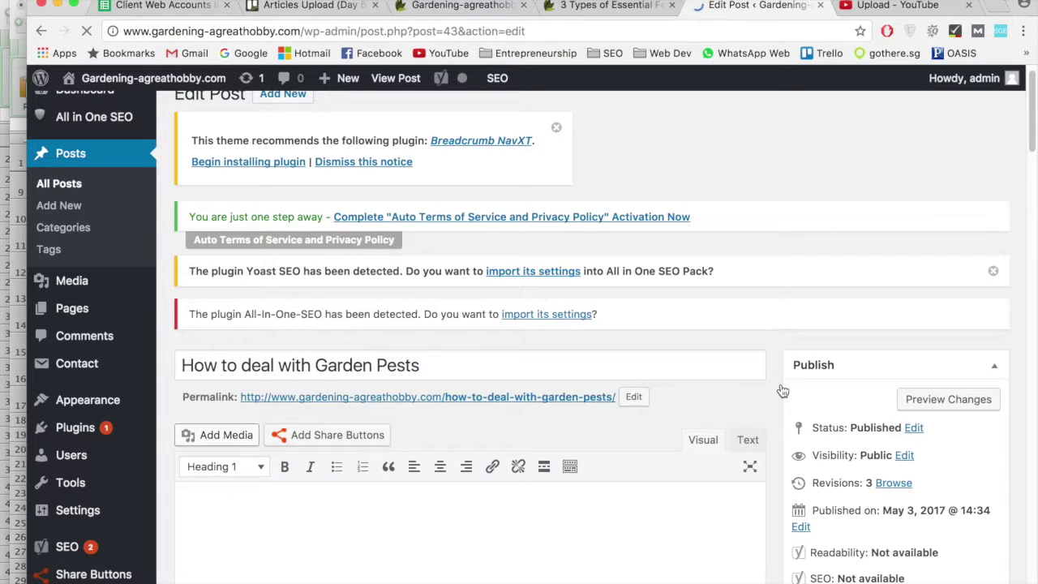
scroll(780, 395, "down", 5)
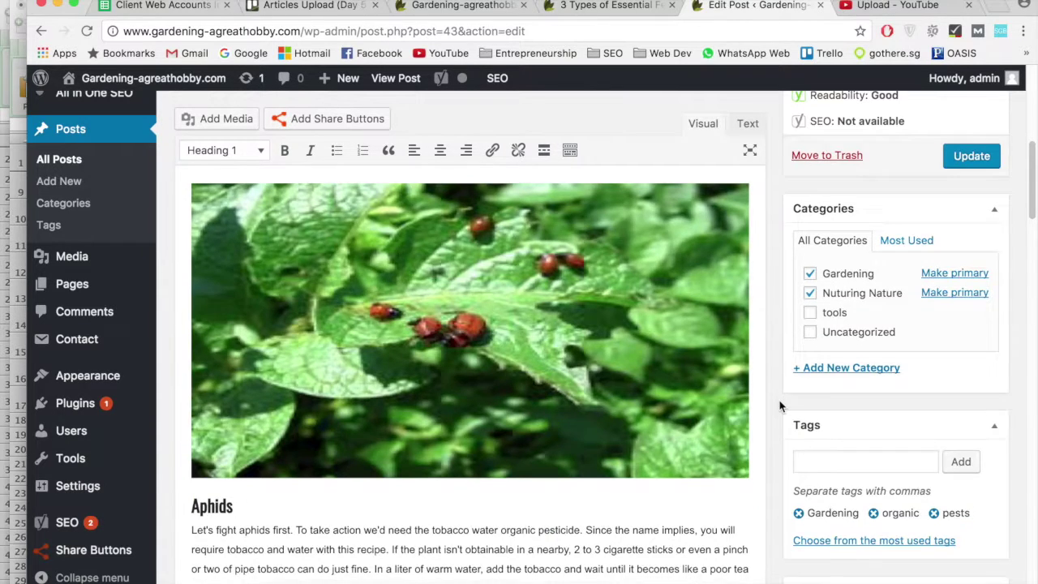
scroll(779, 403, "down", 3)
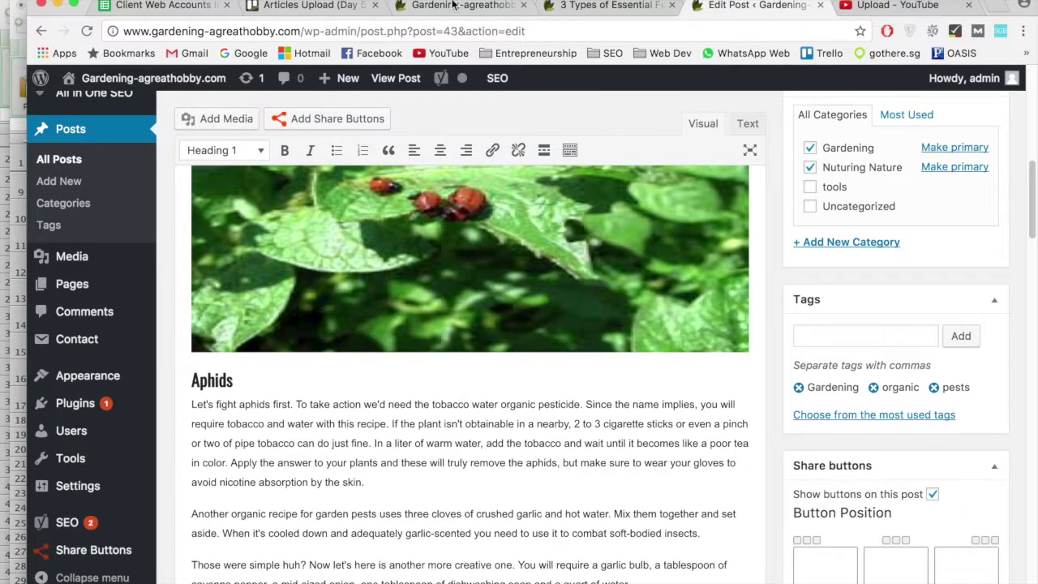
- Open the Using Homemade Insecticides post from the site's home page and copy its web address
left_click(454, 5)
left_click_drag(1027, 261, 1027, 308)
scroll(752, 512, "up", 15)
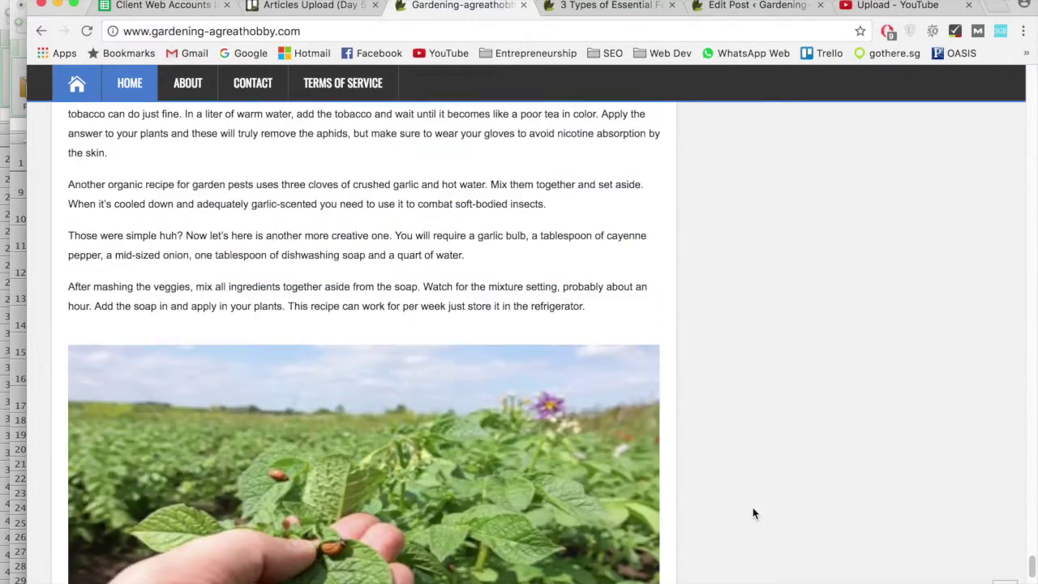
scroll(278, 447, "up", 15)
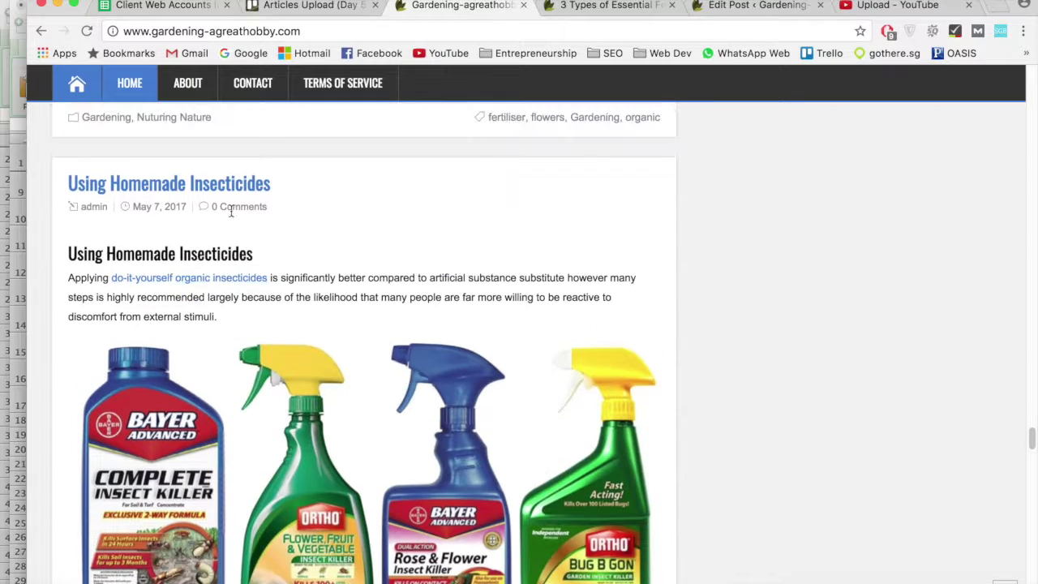
left_click(233, 184)
left_click(366, 30)
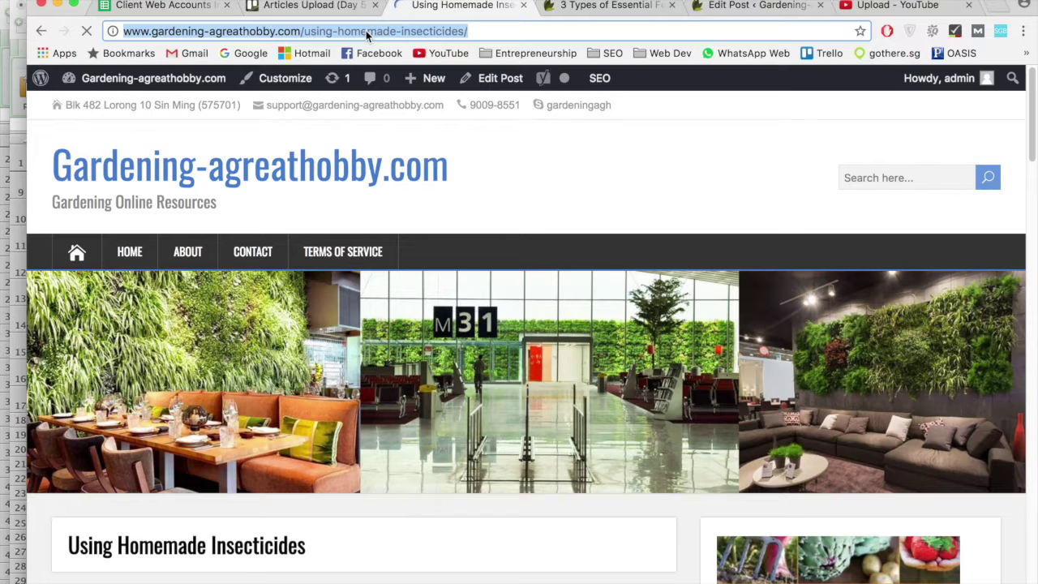
- Link the words "organic pesticide" in the Aphids section of the Garden Pests post to gardening-agreathobby.com/using-homemade-insecticides
left_click(729, 7)
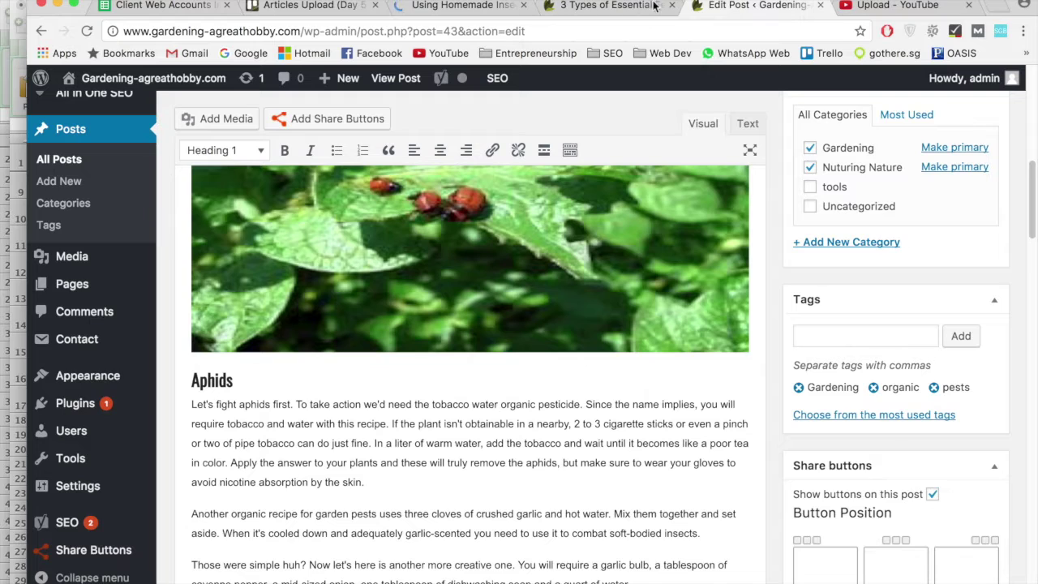
scroll(541, 477, "down", 1)
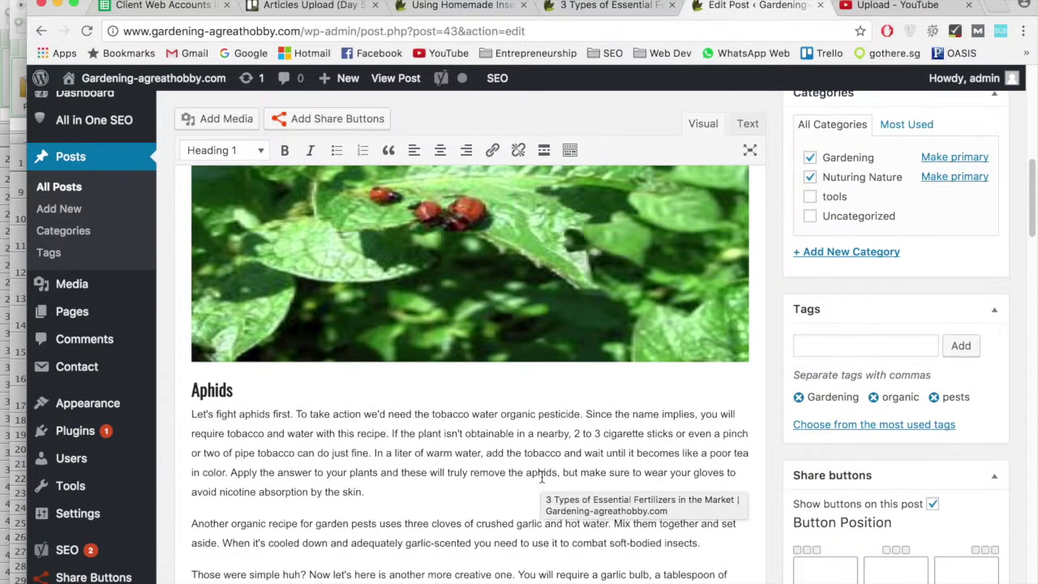
scroll(646, 462, "down", 6)
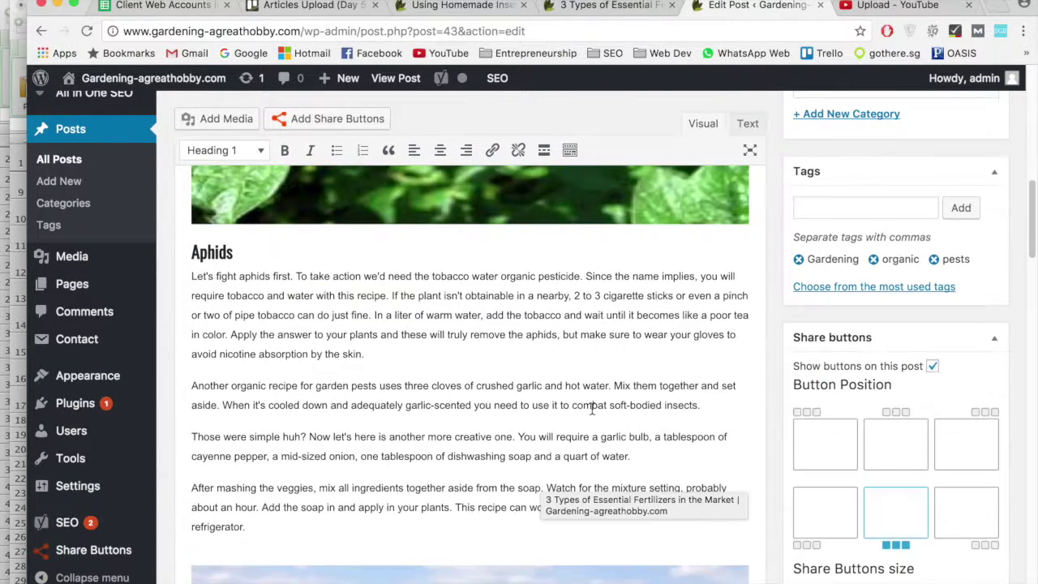
scroll(589, 408, "down", 10)
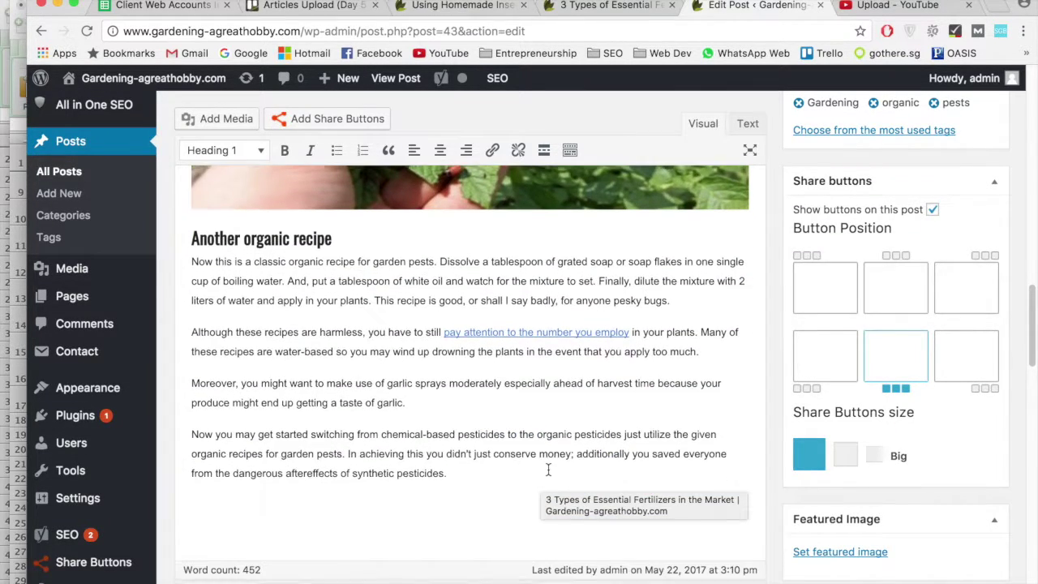
scroll(567, 438, "up", 5)
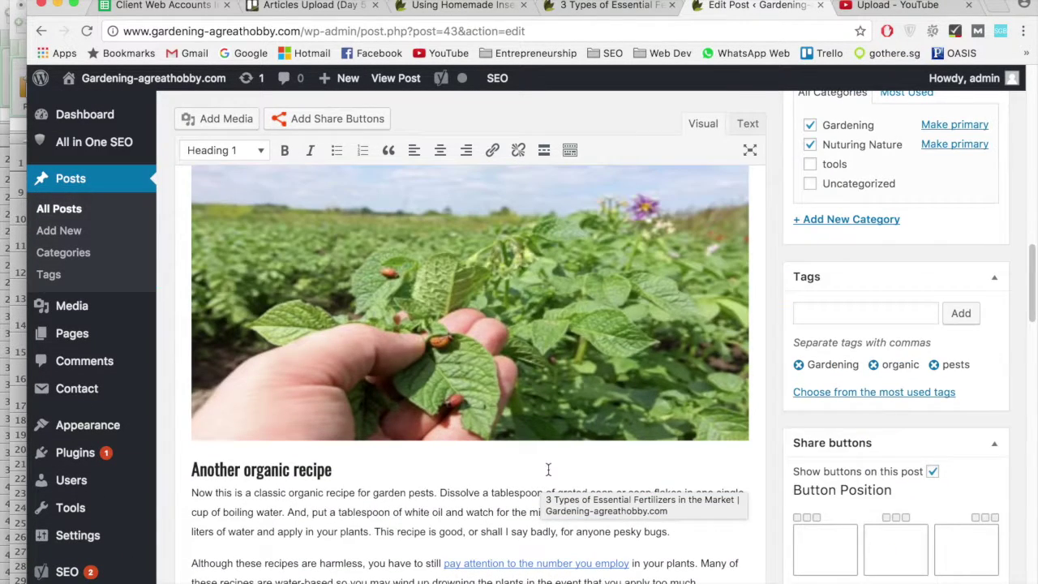
left_click(463, 10)
left_click(754, 6)
scroll(596, 410, "down", 10)
left_click(542, 257)
left_click_drag(501, 236, 583, 235)
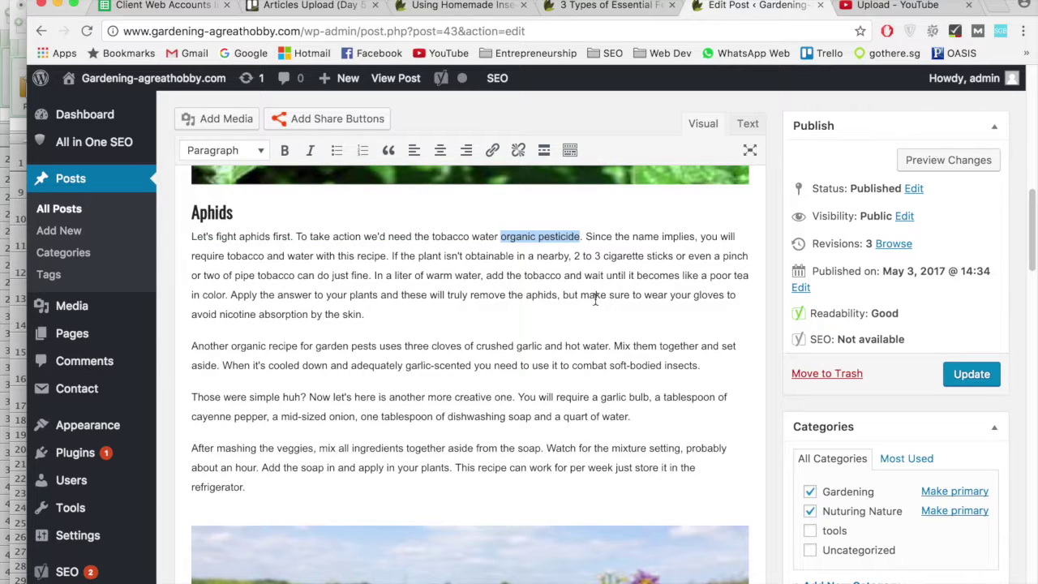
key("super+v")
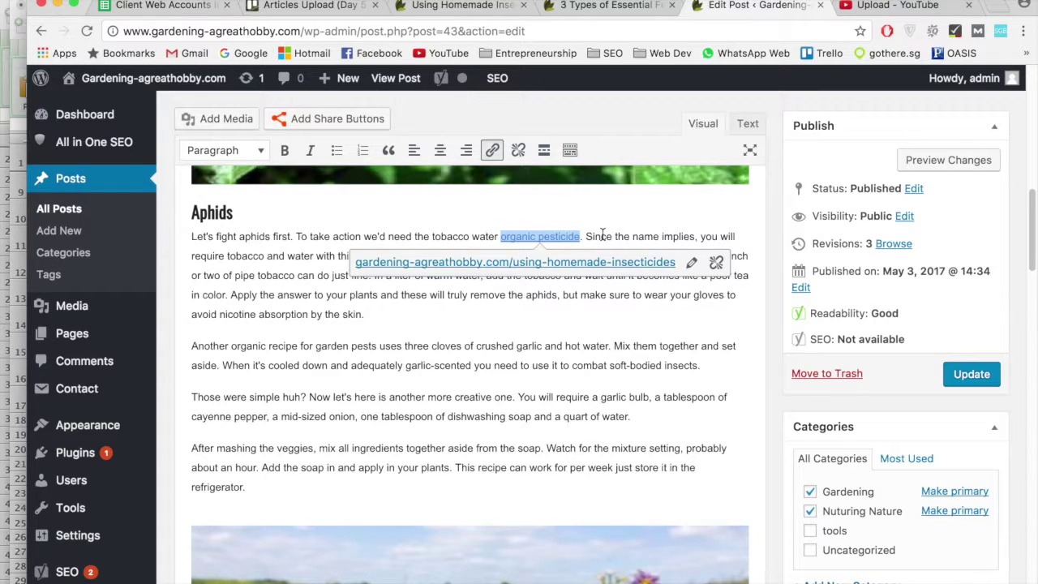
- Deselect the linked text and update the published How to deal with Garden Pests post
left_click(631, 297)
scroll(771, 410, "up", 3)
left_click(969, 374)
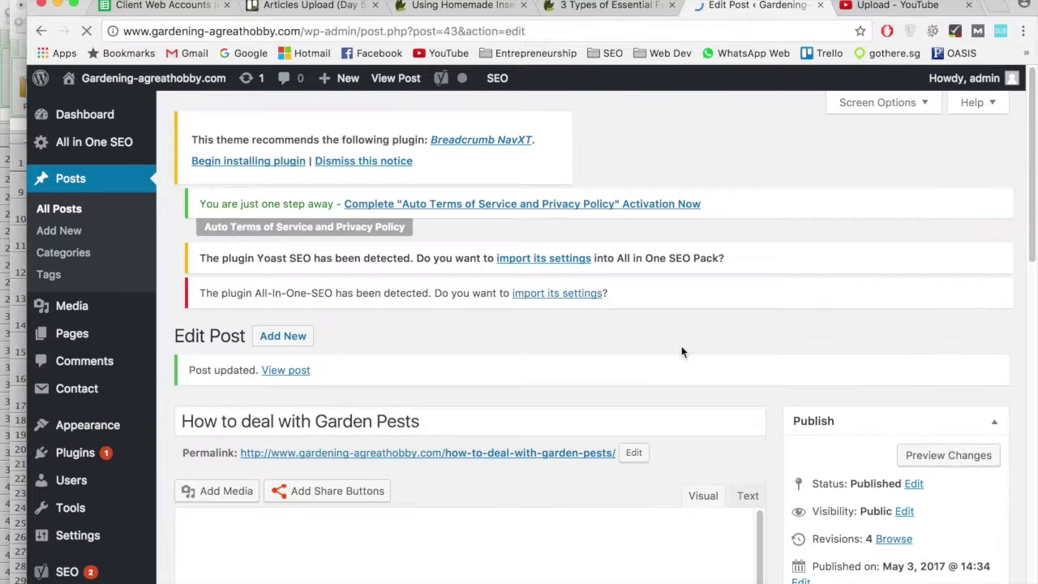
- View the Using Homemade Insecticides post that the new link points to, including its heading, in-text link, image and recent posts
left_click(469, 10)
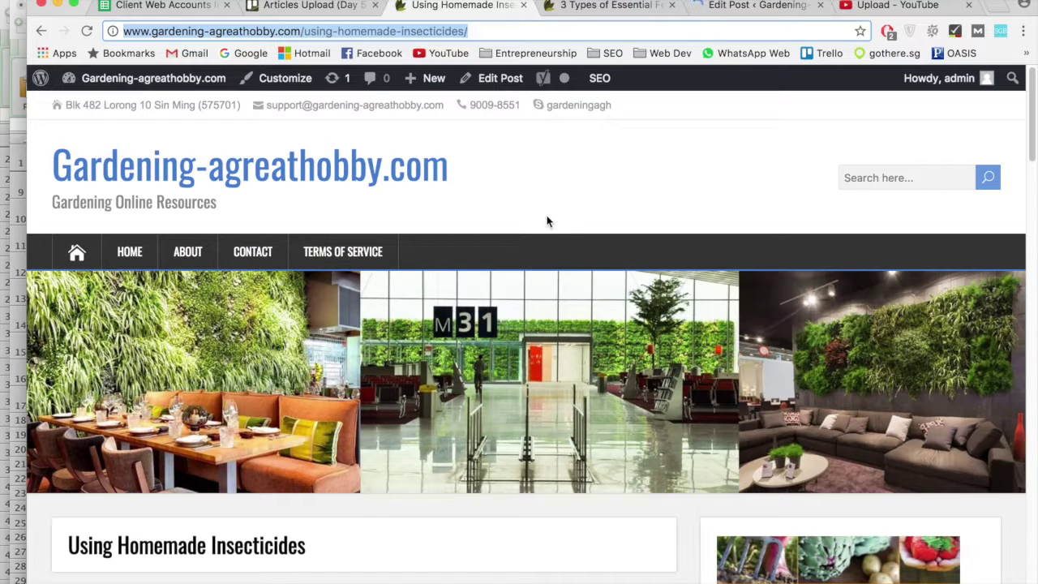
scroll(562, 519, "down", 5)
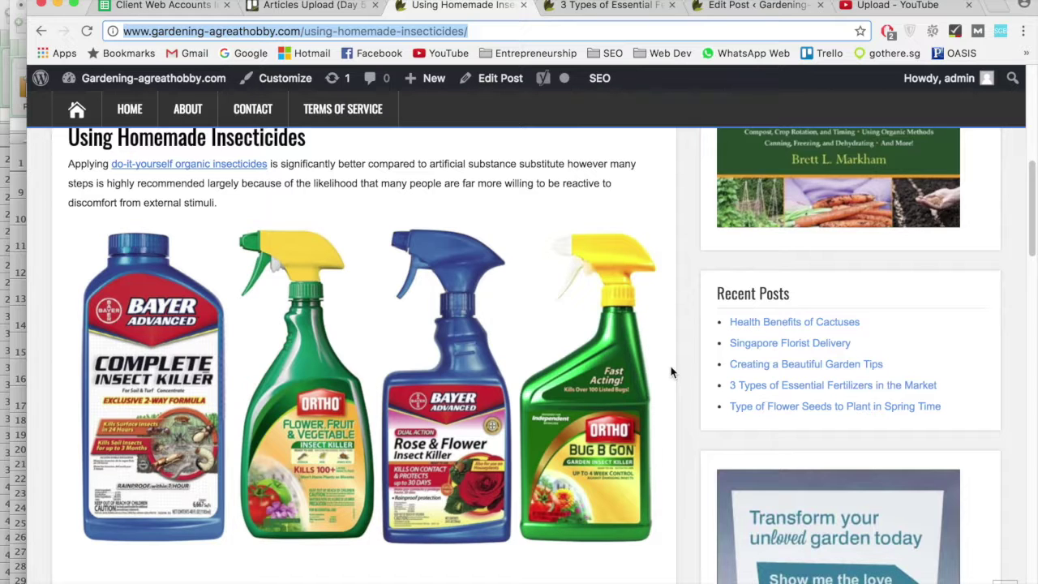
scroll(671, 372, "up", 2)
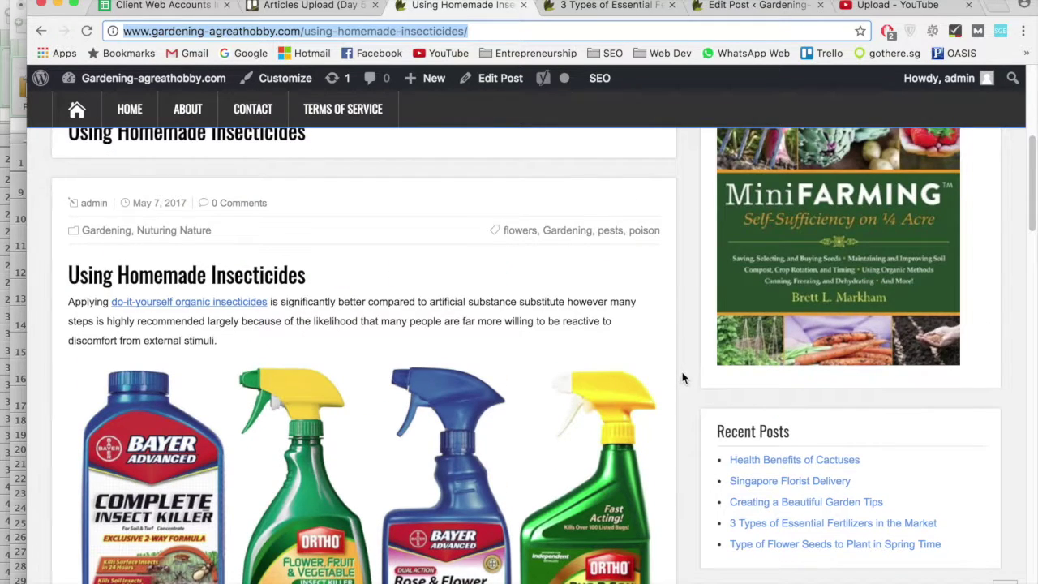
scroll(682, 377, "up", 2)
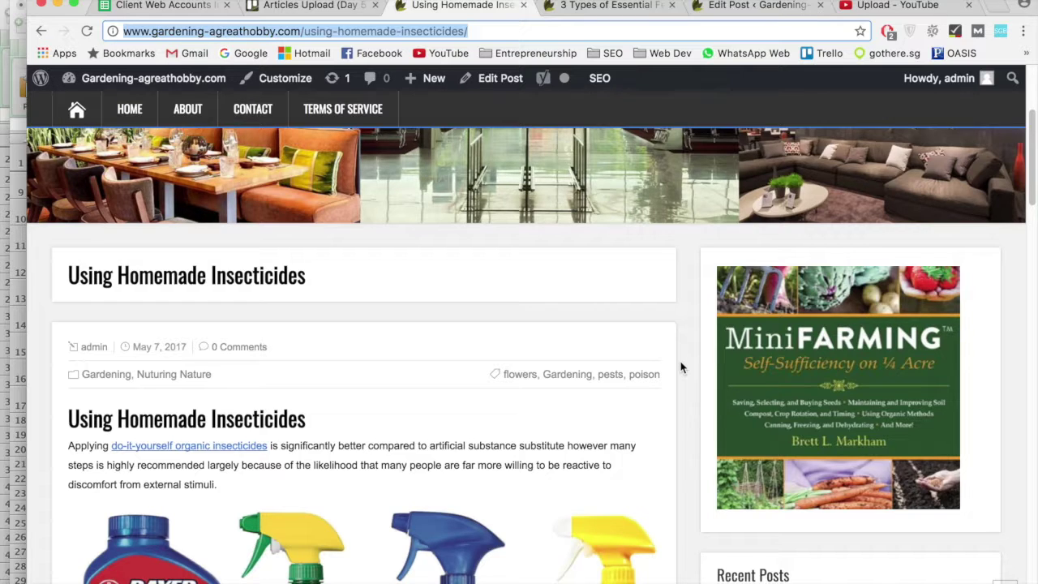
- Examine the Precautions section, product image and Recent Posts list of the Using Homemade Insecticides post for further interlinking options
scroll(681, 368, "down", 8)
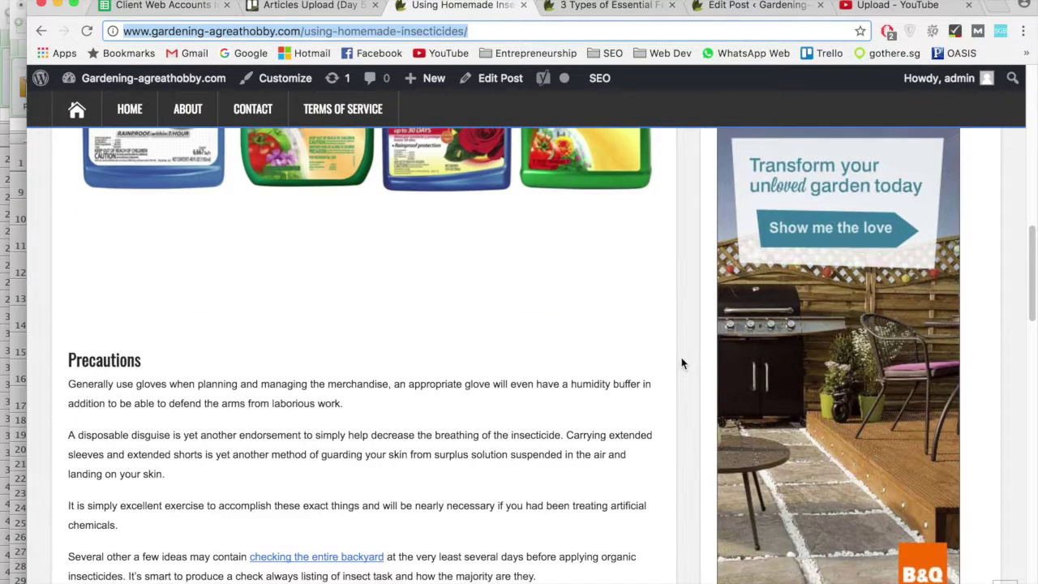
scroll(681, 361, "down", 1)
scroll(543, 336, "up", 8)
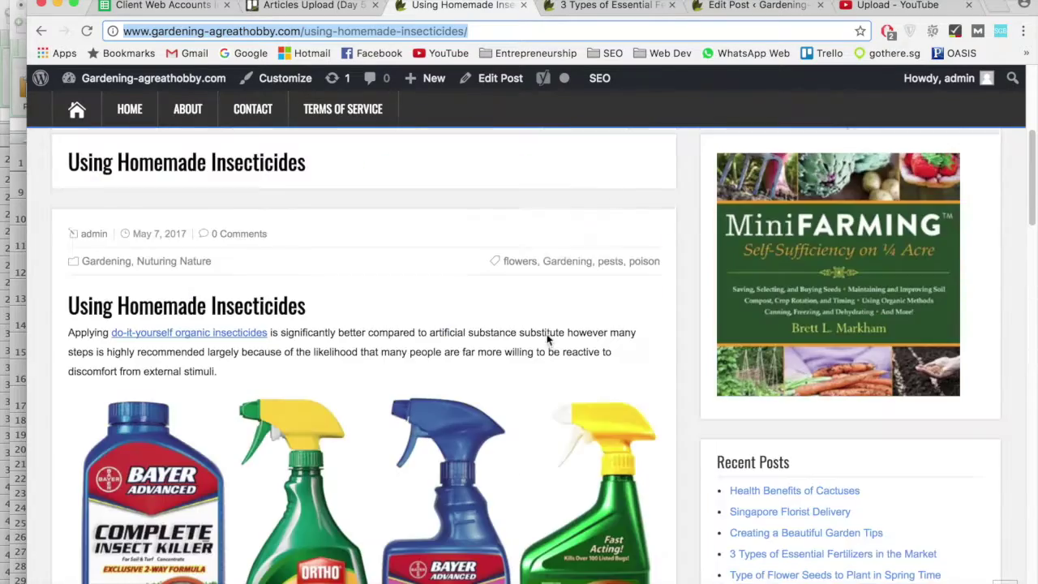
key("ctrl+Tab")
key("ctrl+shift+Tab")
scroll(650, 300, "up", 5)
scroll(692, 328, "down", 8)
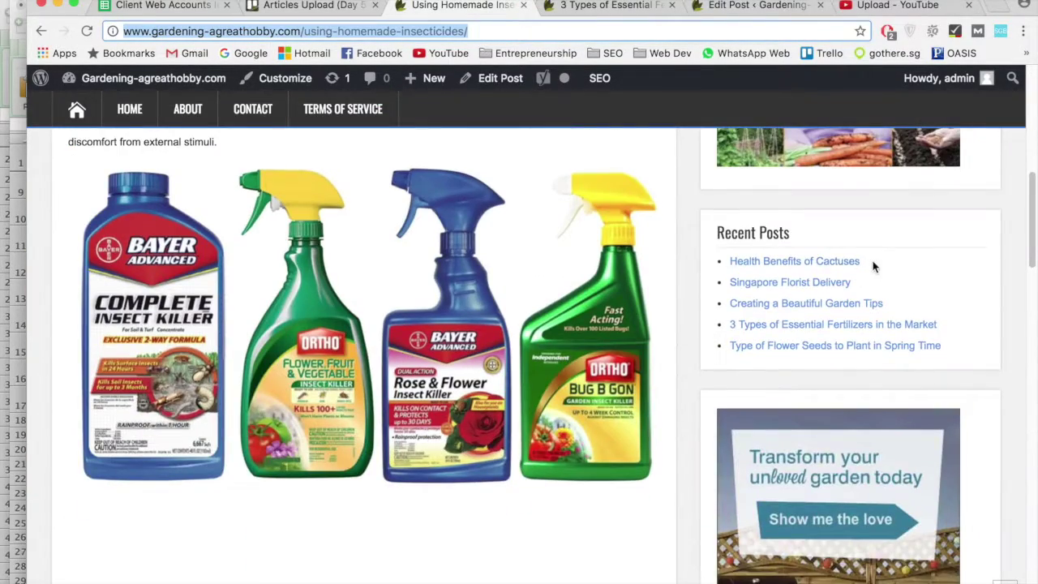
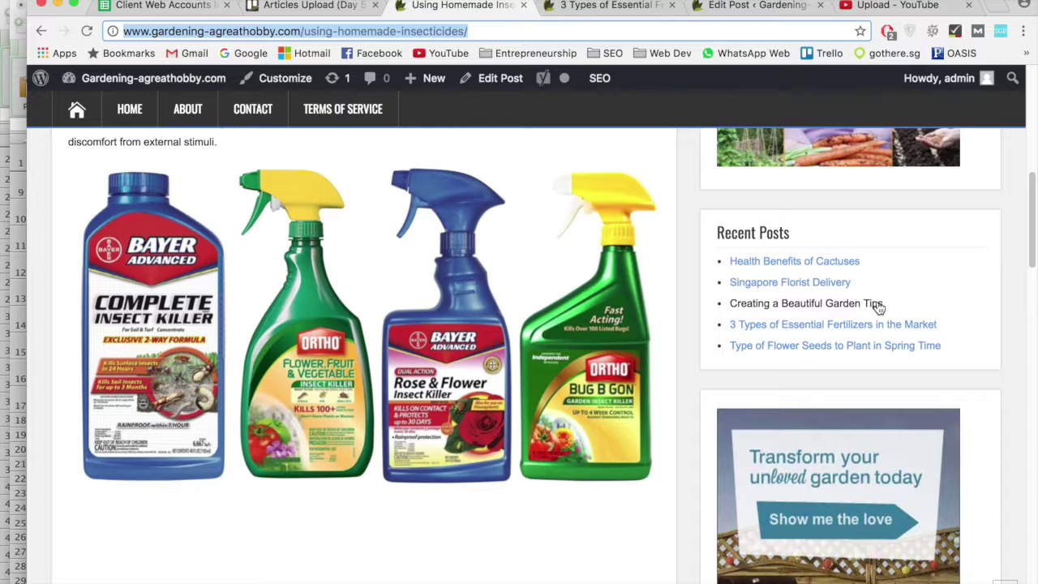
scroll(891, 291, "up", 1)
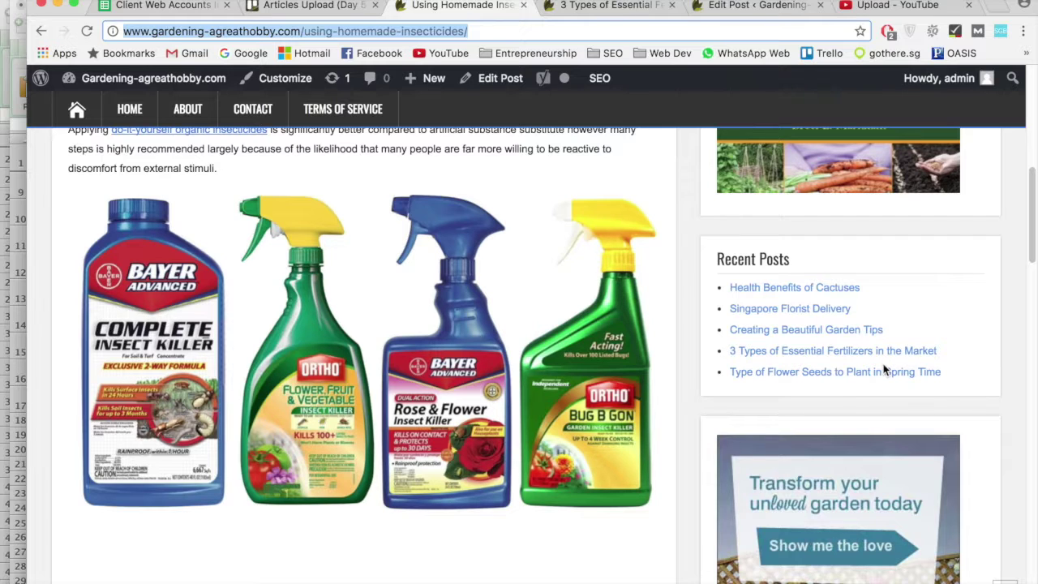
- Open the Singapore Florist Delivery post from the recent posts, review its opening text and link, and select its web address
left_click(833, 312)
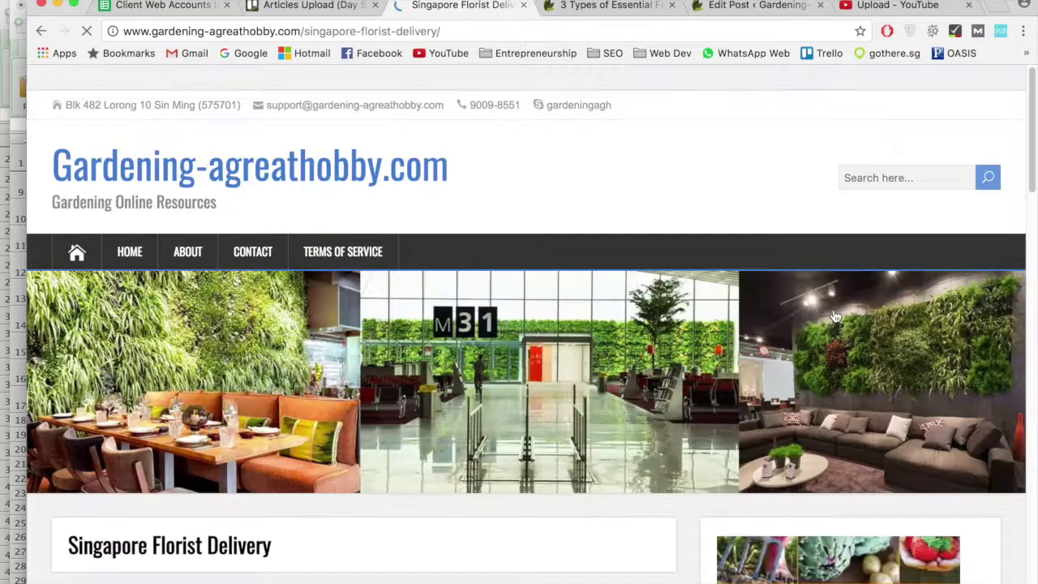
scroll(543, 449, "down", 3)
scroll(543, 447, "down", 5)
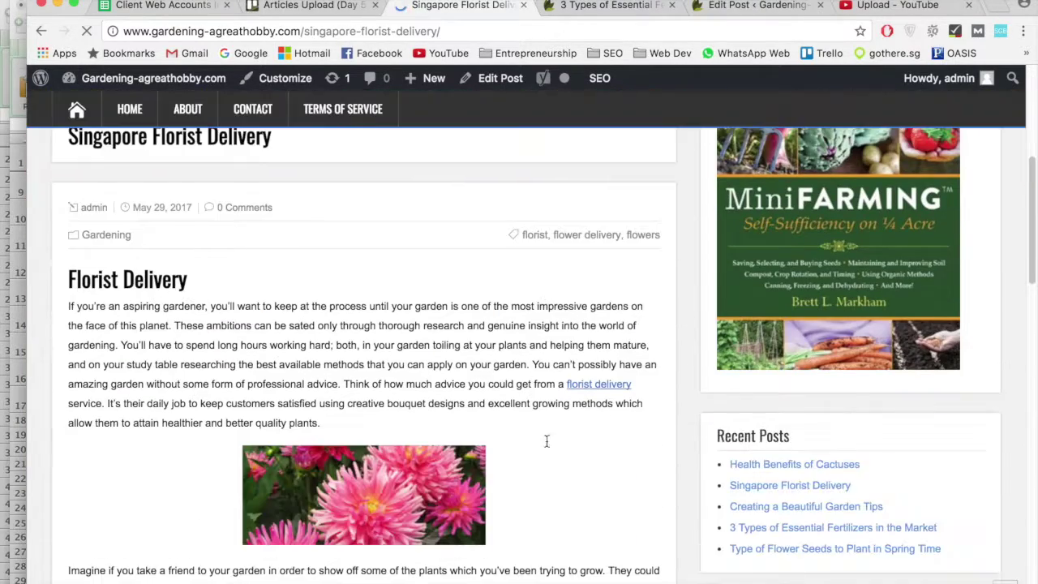
scroll(695, 435, "down", 1)
scroll(695, 437, "up", 1)
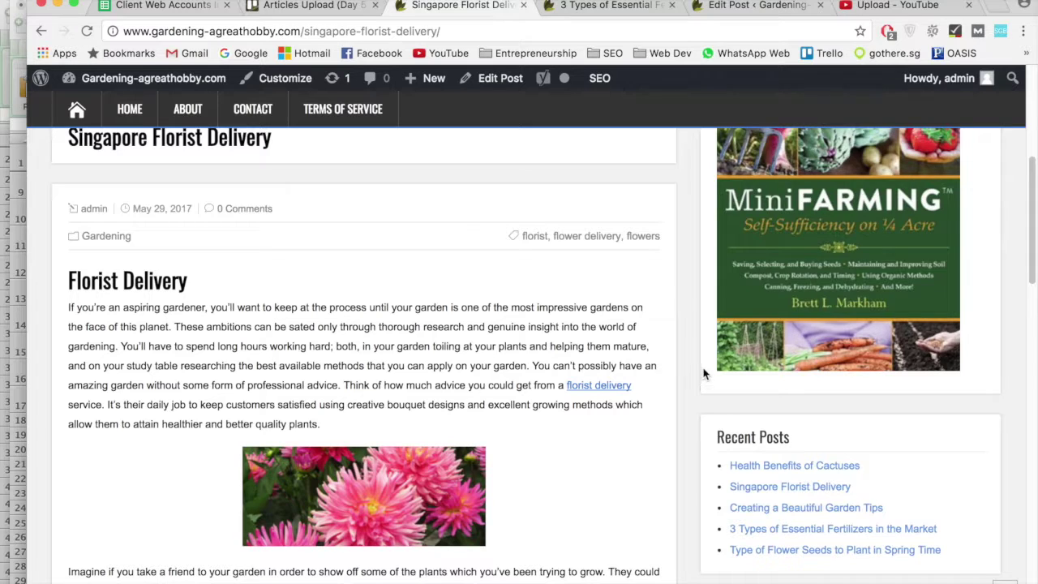
scroll(706, 328, "up", 3)
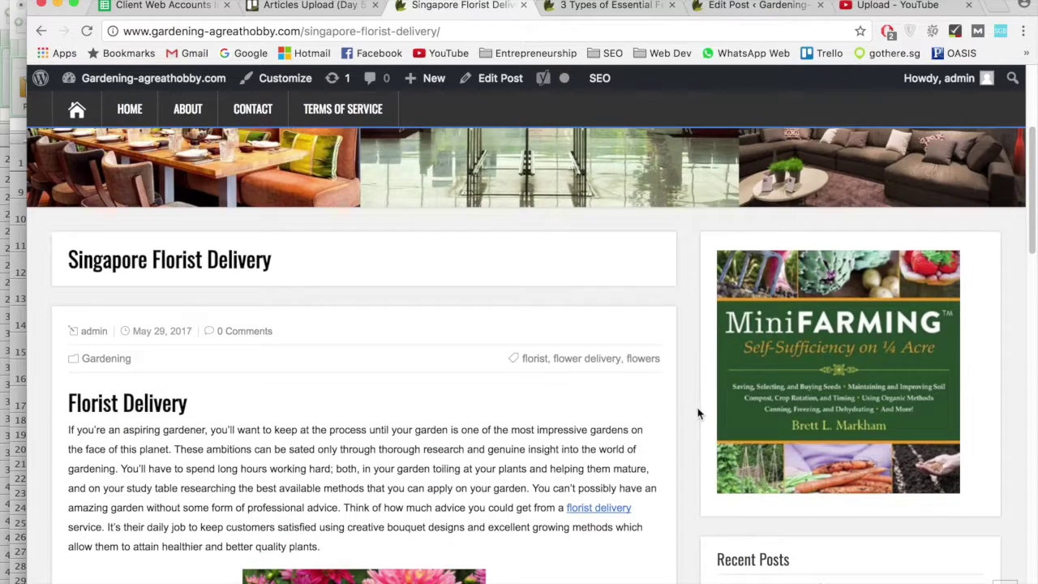
scroll(698, 409, "down", 3)
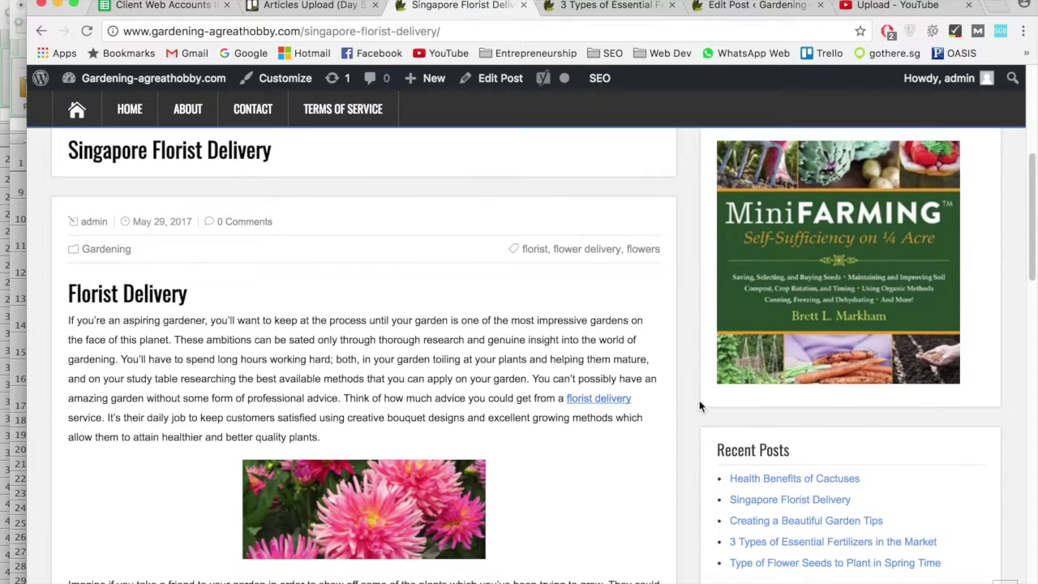
left_click(406, 32)
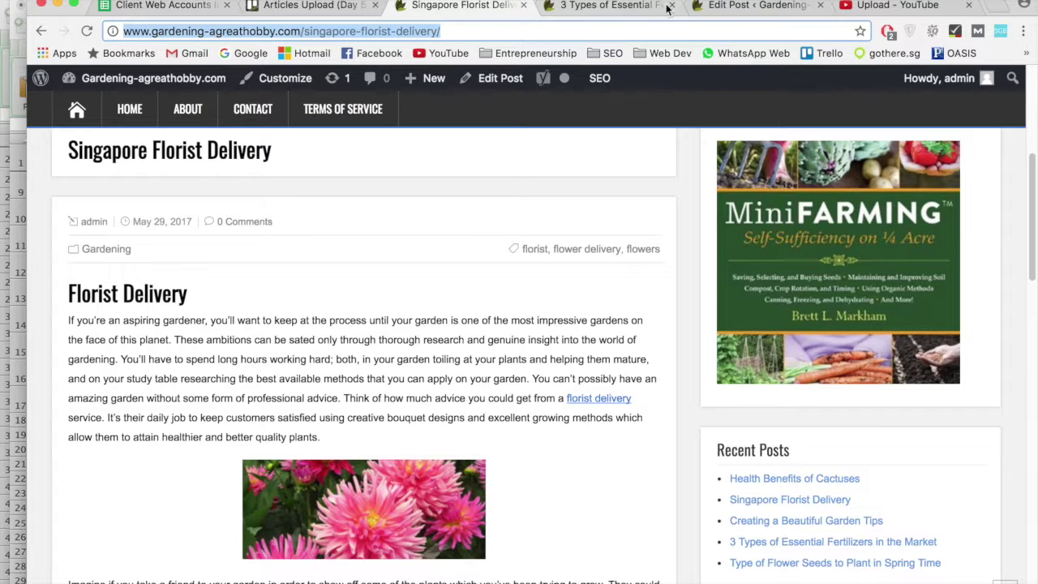
- Examine the Aphids section in the How to deal with Garden Pests editor for the existing link and other possible anchor text
left_click(713, 7)
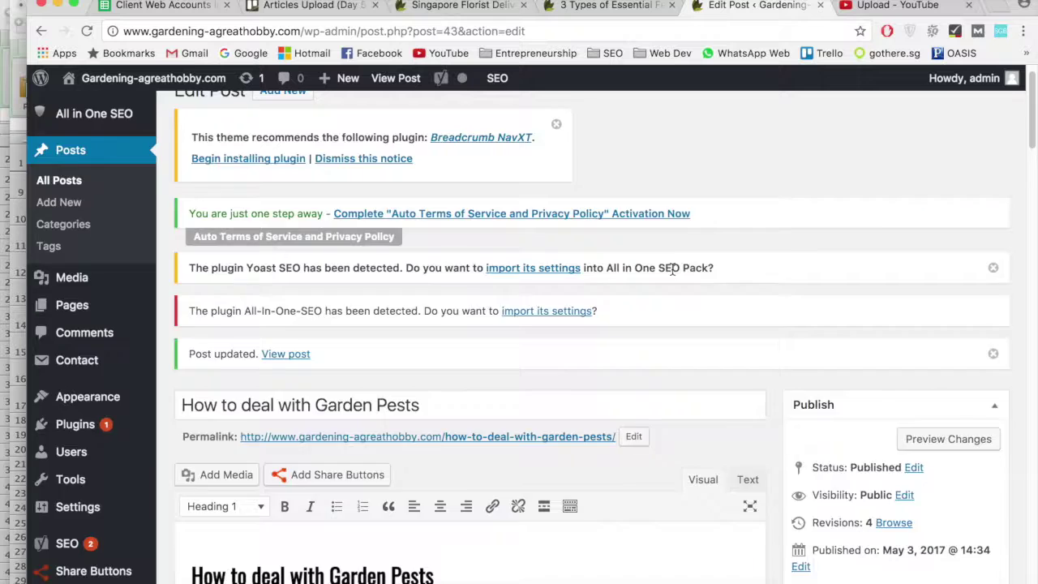
scroll(652, 332, "down", 9)
scroll(556, 462, "down", 3)
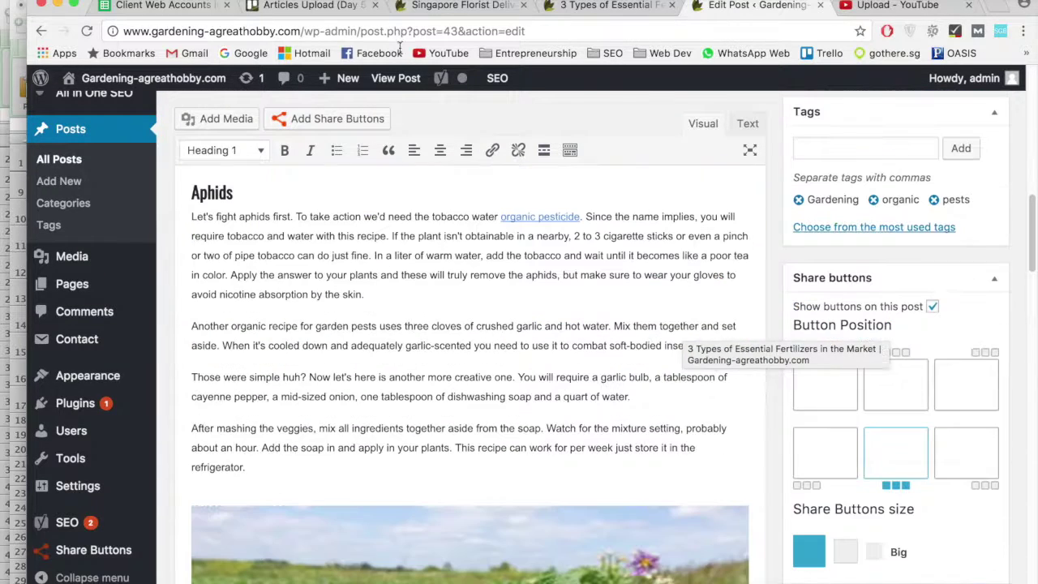
left_click_drag(472, 345, 569, 342)
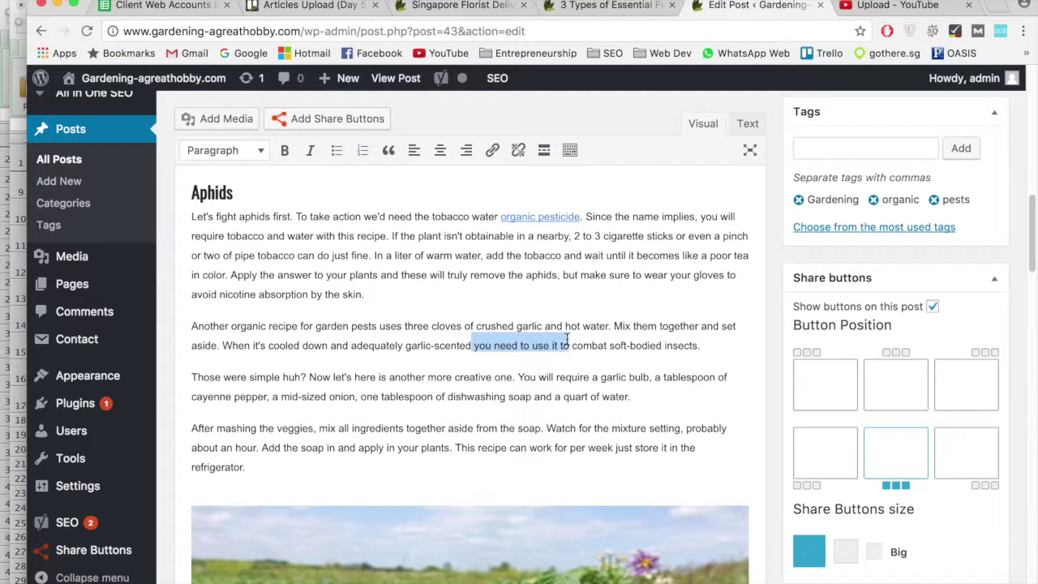
left_click(679, 251)
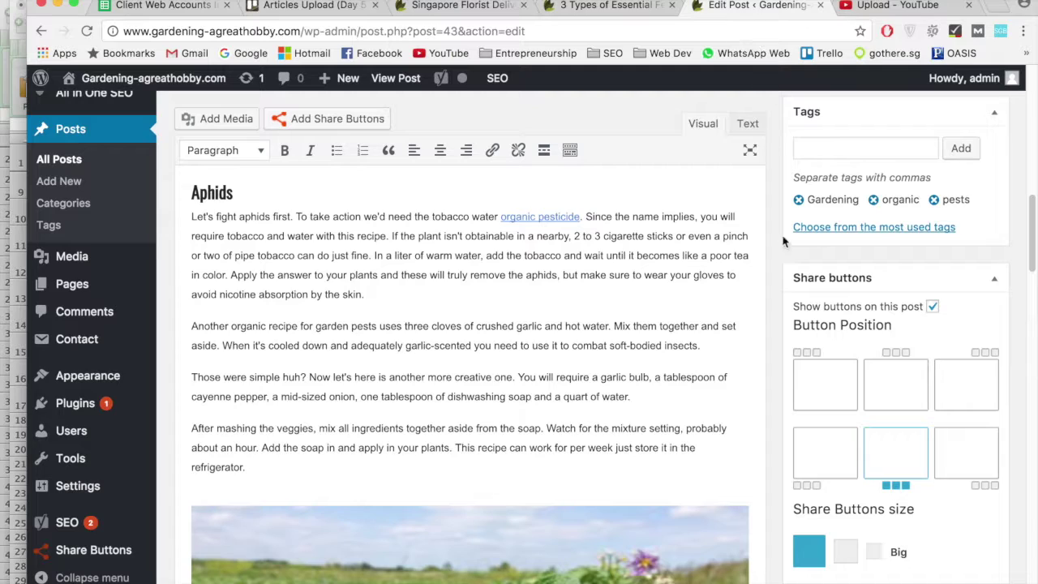
scroll(778, 287, "up", 5)
left_click(616, 7)
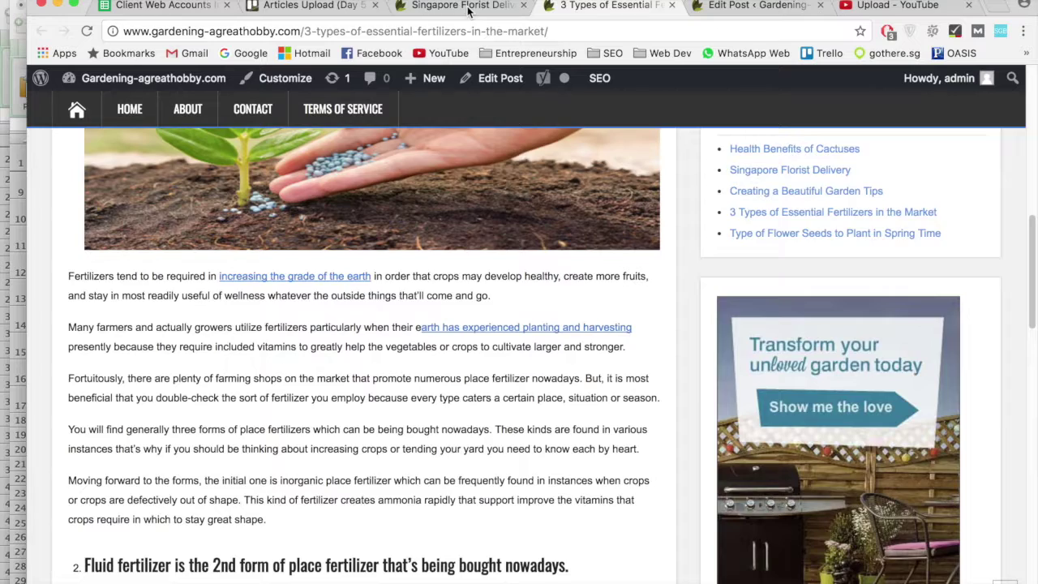
left_click(462, 6)
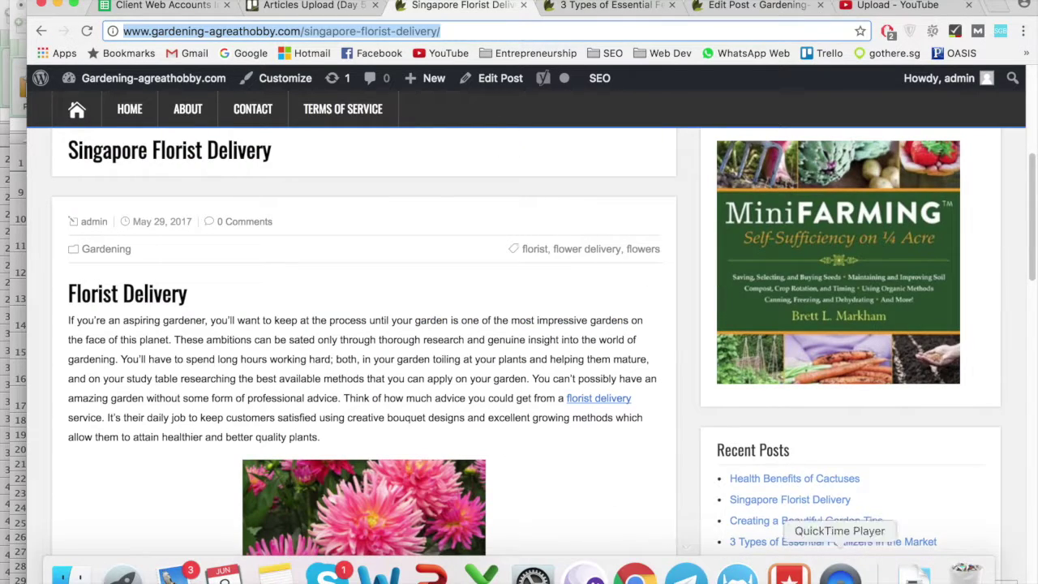
left_click(840, 572)
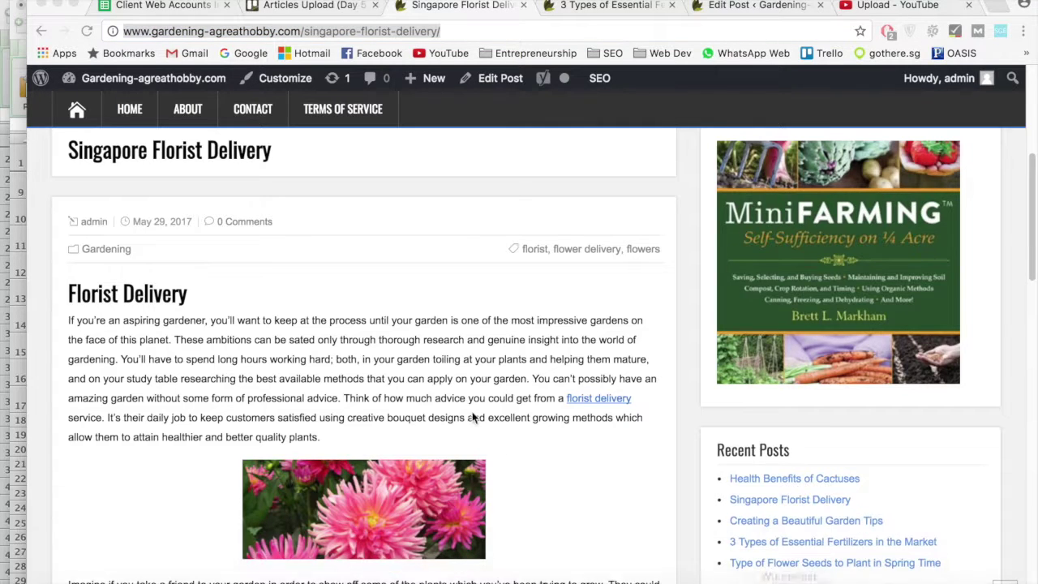